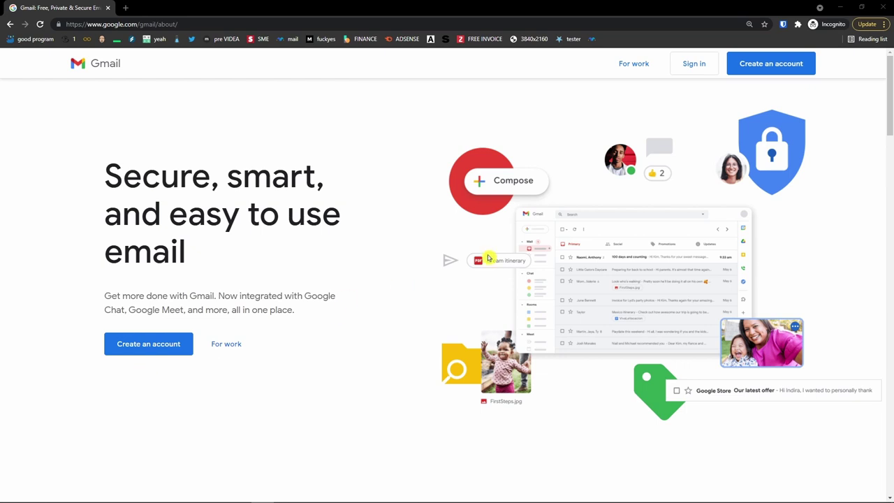
Step: Start creating a new Google account and switch the sign-up form to English (United States)
{"action": "left_click", "coordinate": [151, 349]}
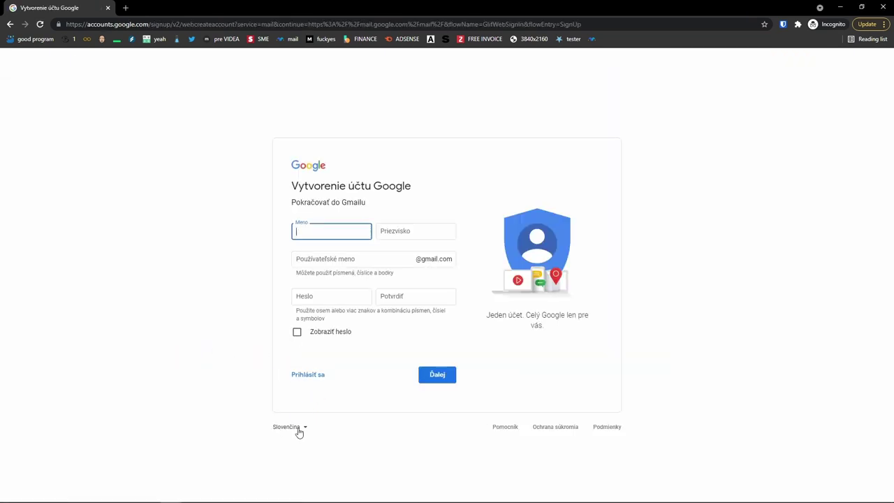
{"action": "left_click", "coordinate": [296, 428]}
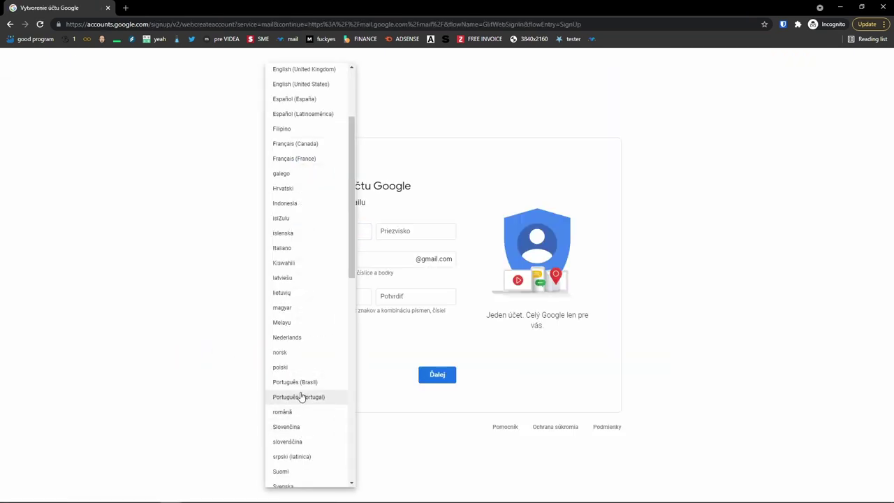
{"action": "left_click", "coordinate": [293, 84]}
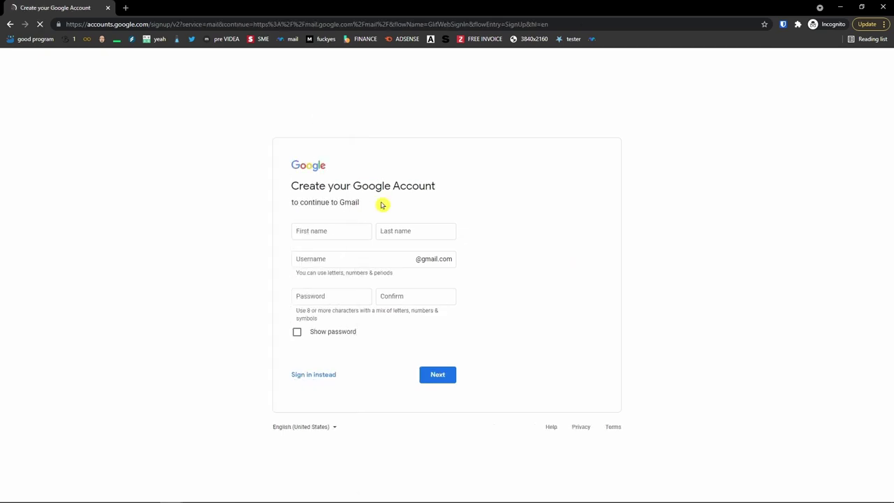
Step: Enter the first and last name, removing a stray semicolon, and zoom the page to 150%
{"action": "key", "text": "Tab"}
{"action": "left_click", "coordinate": [334, 231]}
{"action": "key", "text": "BackSpace"}
{"action": "left_click", "coordinate": [380, 230]}
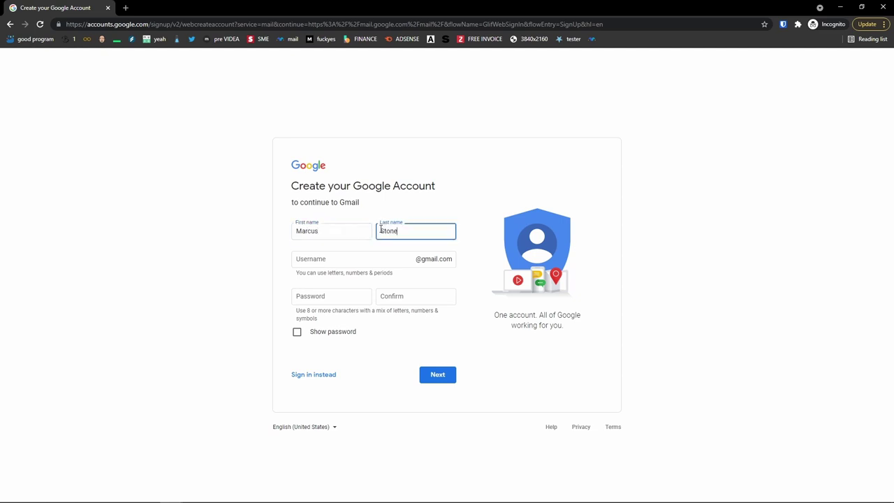
{"action": "key", "text": "Tab"}
{"action": "key", "text": "ctrl+plus"}
{"action": "key", "text": "ctrl+plus"}
{"action": "key", "text": "ctrl+plus"}
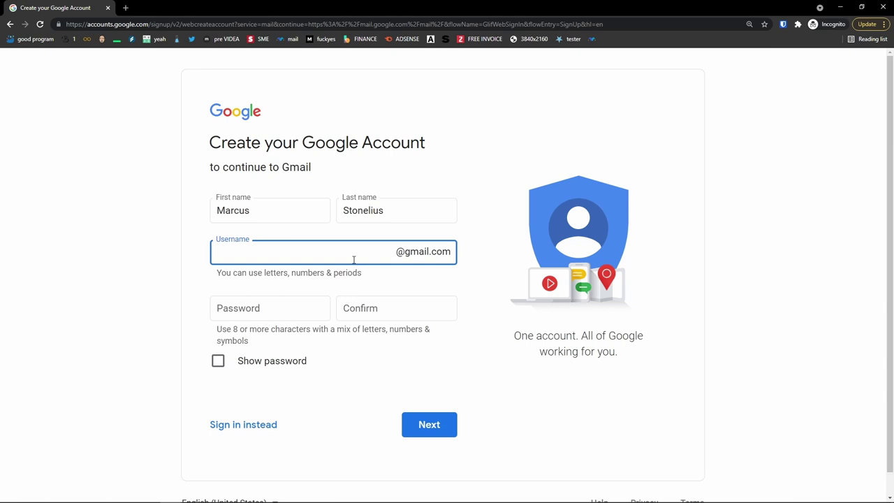
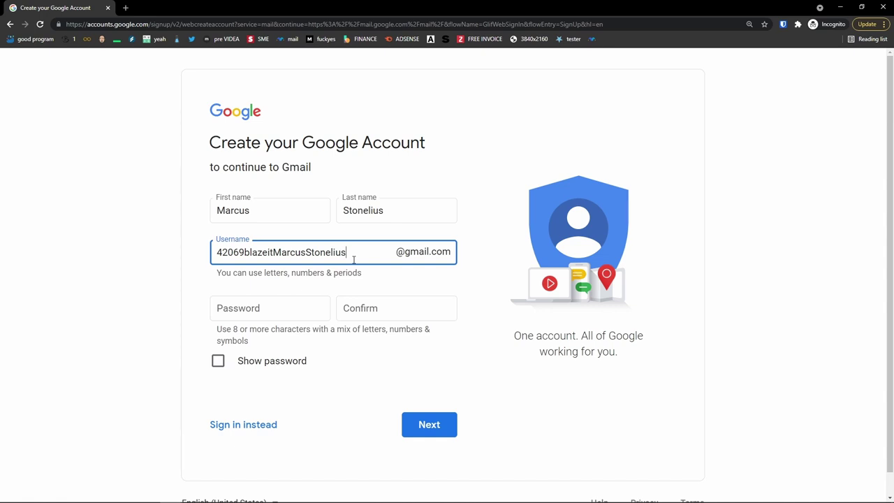
Step: Enter a username, then replace it with a corrected one
{"action": "double_click", "coordinate": [351, 260]}
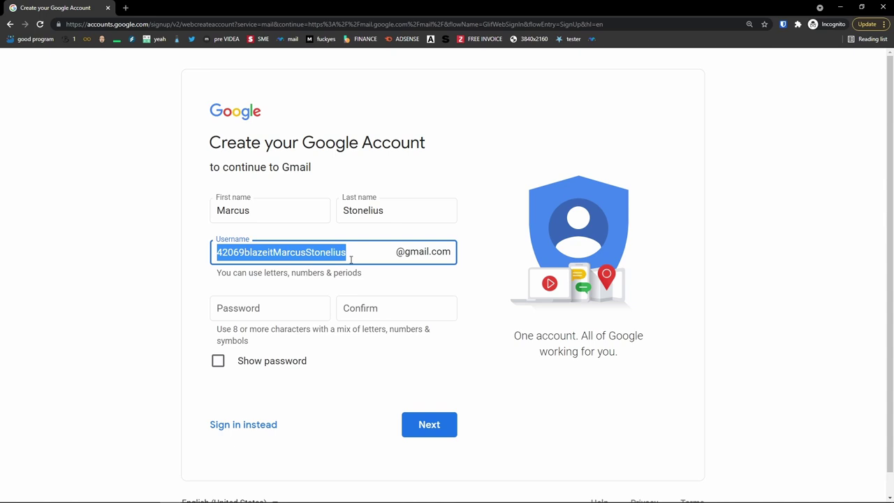
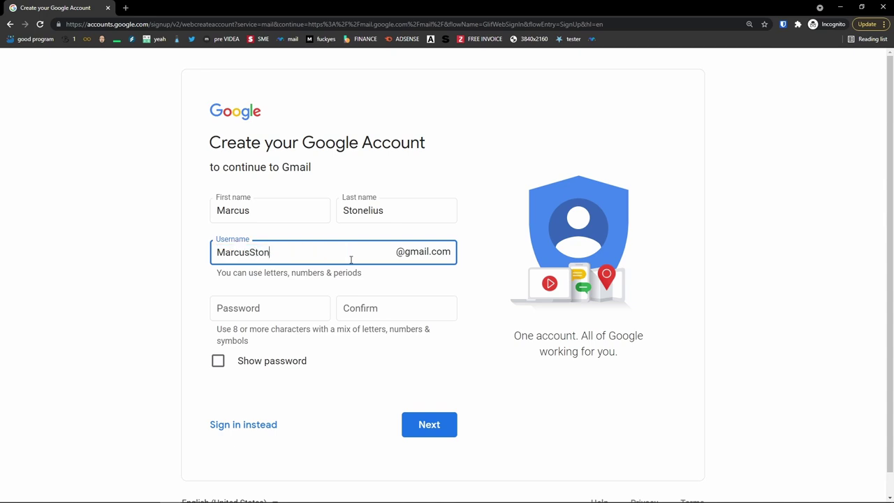
Step: Enter and confirm the password, then submit the name, username and password
{"action": "key", "text": "Tab"}
{"action": "type", "text": "*********"}
{"action": "key", "text": "Tab"}
{"action": "type", "text": "*********"}
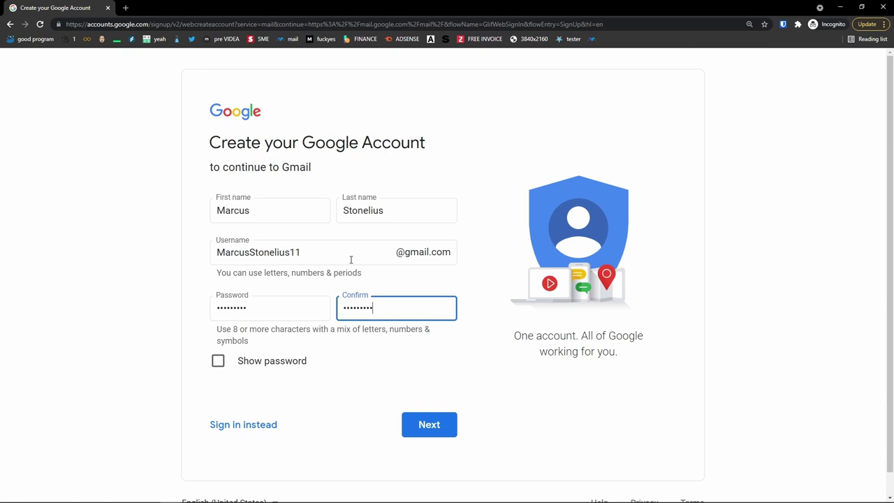
{"action": "left_click", "coordinate": [447, 425]}
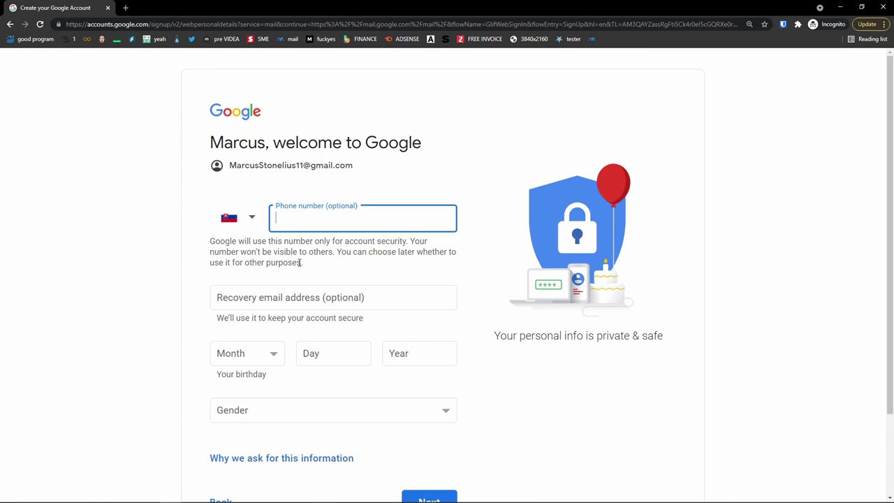
Step: Look over the optional phone and recovery email fields without filling them in
{"action": "left_click", "coordinate": [301, 305]}
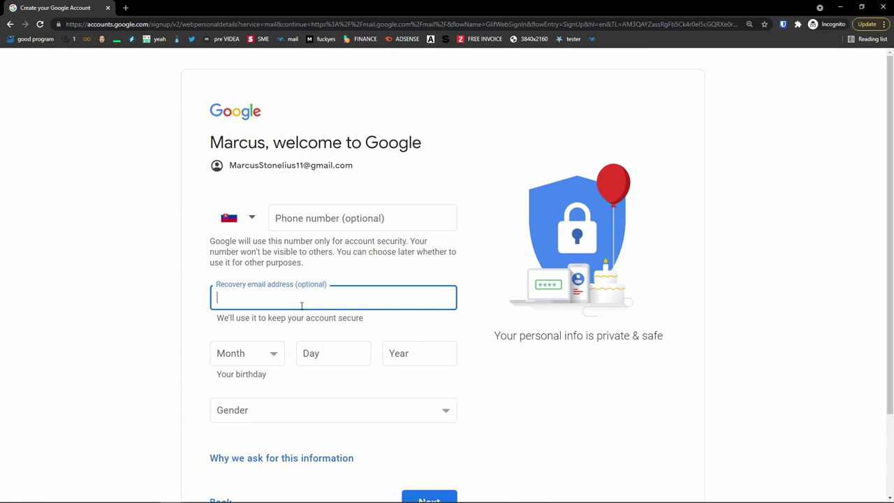
{"action": "left_click", "coordinate": [289, 287]}
{"action": "left_click", "coordinate": [379, 220]}
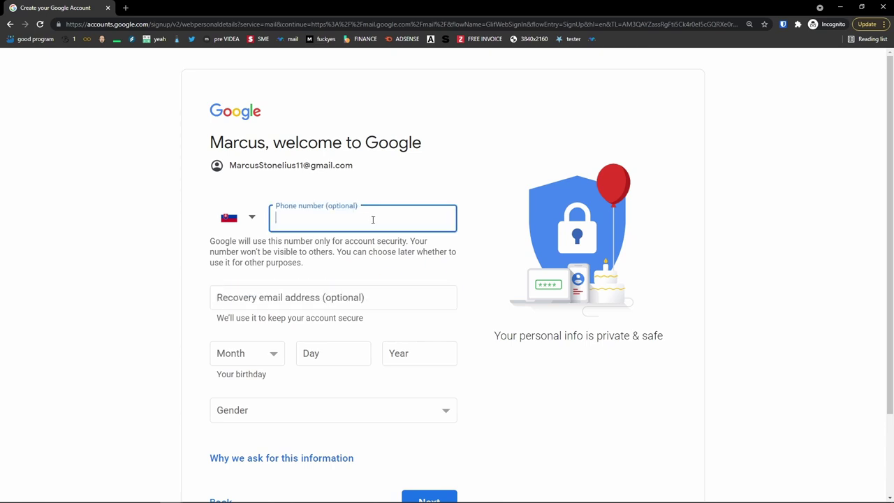
{"action": "scroll", "coordinate": [252, 286], "scroll_direction": "down", "scroll_amount": 2}
Step: Set the birthday to August 21, 1996
{"action": "left_click", "coordinate": [265, 264]}
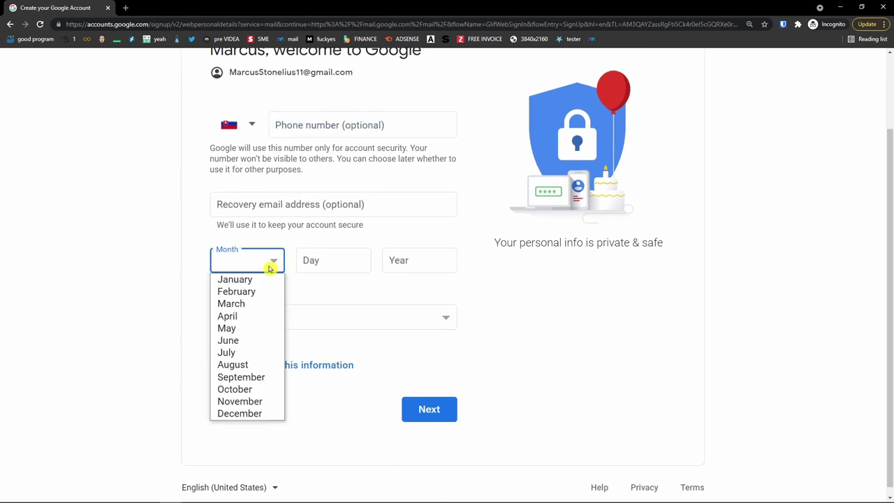
{"action": "left_click", "coordinate": [259, 364]}
{"action": "left_click", "coordinate": [342, 257]}
{"action": "type", "text": "21"}
{"action": "key", "text": "Tab"}
{"action": "type", "text": "1996"}
Step: Set the gender to Male and submit the birthday and gender details
{"action": "left_click", "coordinate": [307, 322]}
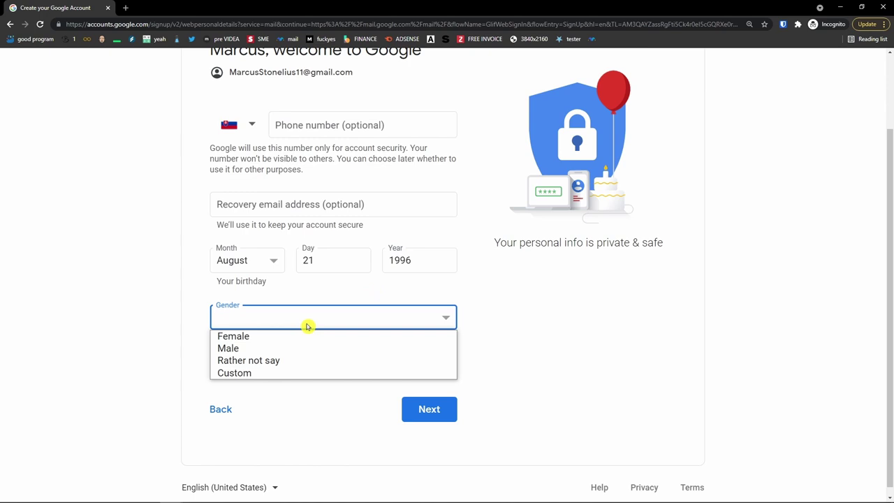
{"action": "left_click", "coordinate": [294, 347]}
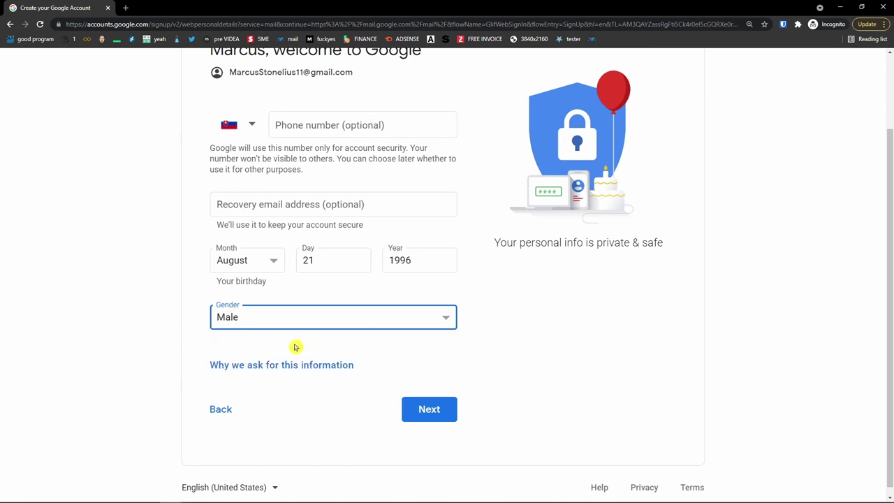
{"action": "scroll", "coordinate": [417, 357], "scroll_direction": "up", "scroll_amount": 1}
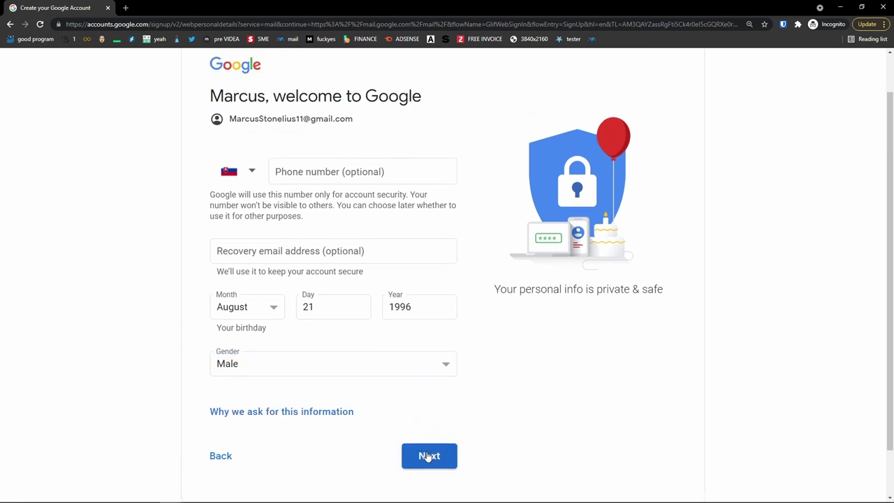
{"action": "left_click", "coordinate": [297, 369]}
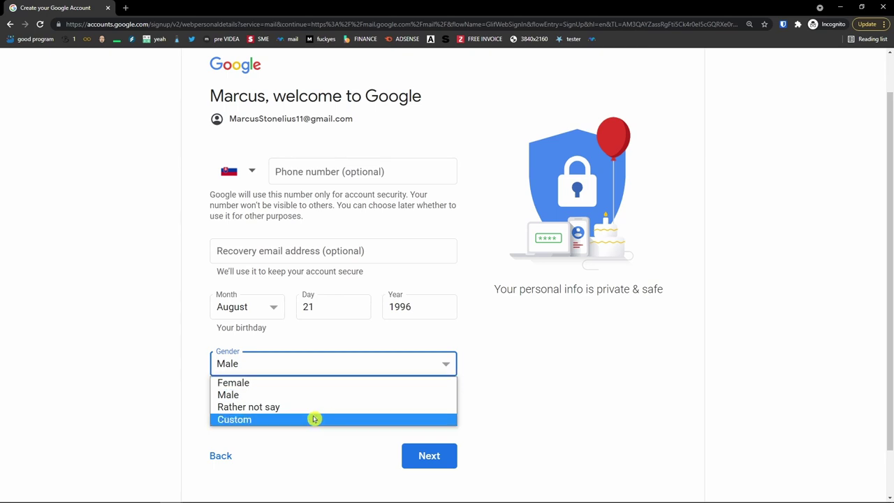
{"action": "left_click", "coordinate": [310, 365]}
{"action": "left_click", "coordinate": [426, 466]}
{"action": "left_click", "coordinate": [425, 466]}
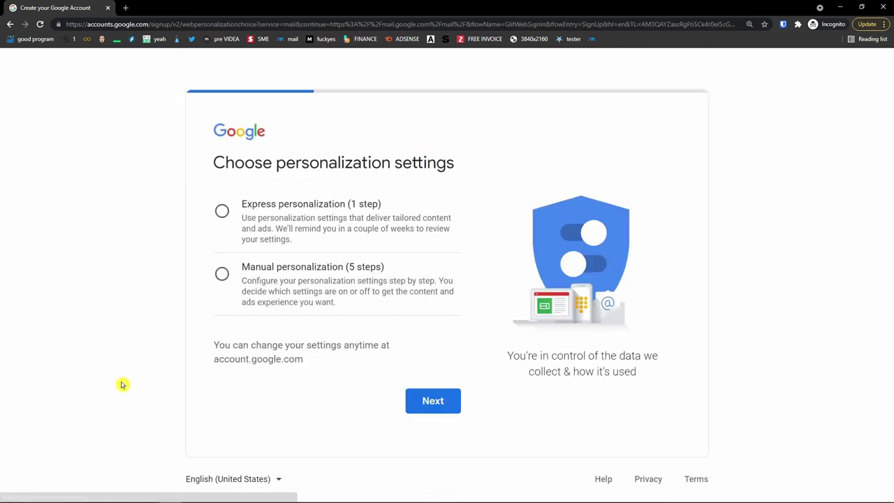
Step: Choose Express personalization and continue
{"action": "left_click_drag", "start_coordinate": [214, 162], "coordinate": [472, 168]}
{"action": "left_click", "coordinate": [473, 169]}
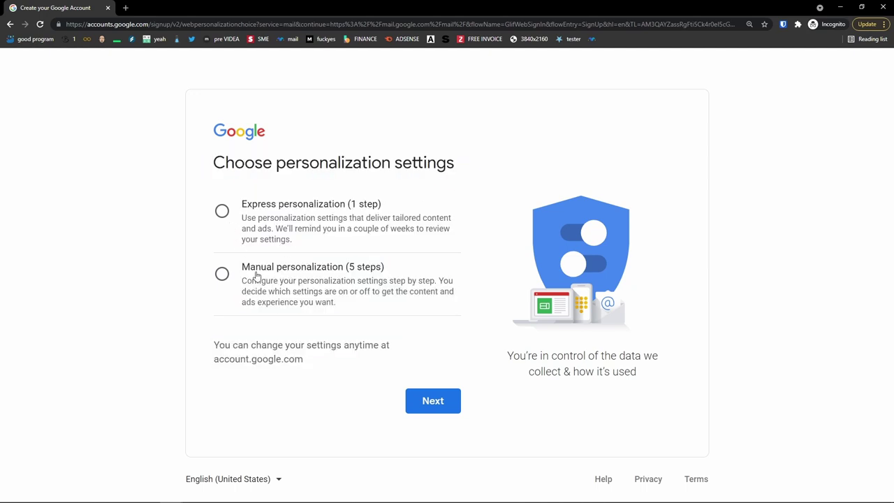
{"action": "left_click", "coordinate": [281, 225]}
{"action": "left_click", "coordinate": [428, 404]}
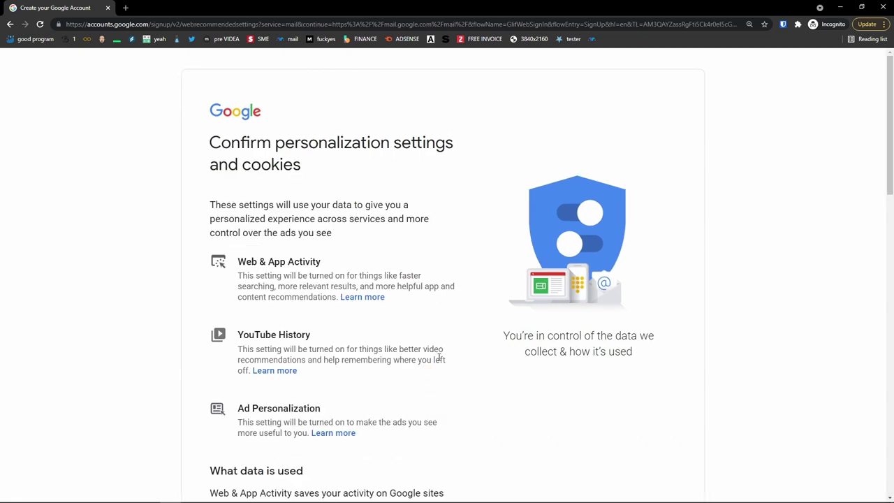
Step: Confirm the personalization and cookie settings, then agree to the Privacy and Terms
{"action": "left_click_drag", "start_coordinate": [205, 131], "coordinate": [321, 165]}
{"action": "scroll", "coordinate": [270, 231], "scroll_direction": "down", "scroll_amount": 3}
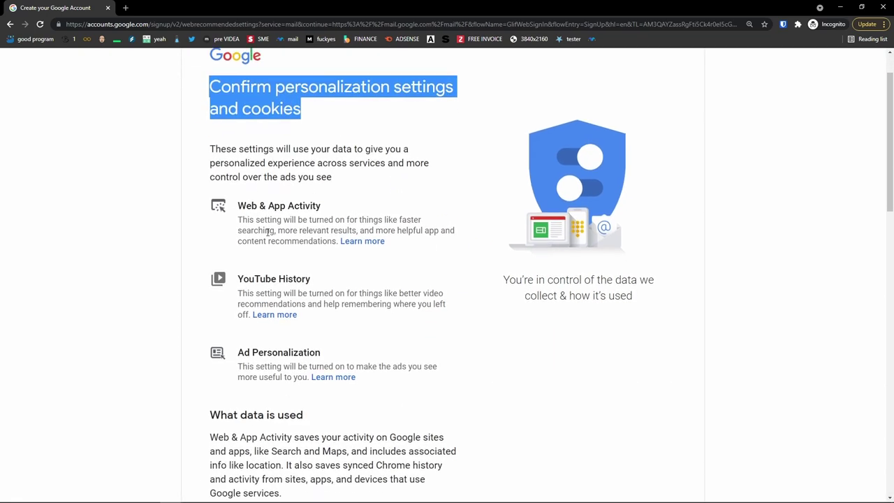
{"action": "scroll", "coordinate": [262, 231], "scroll_direction": "down", "scroll_amount": 12}
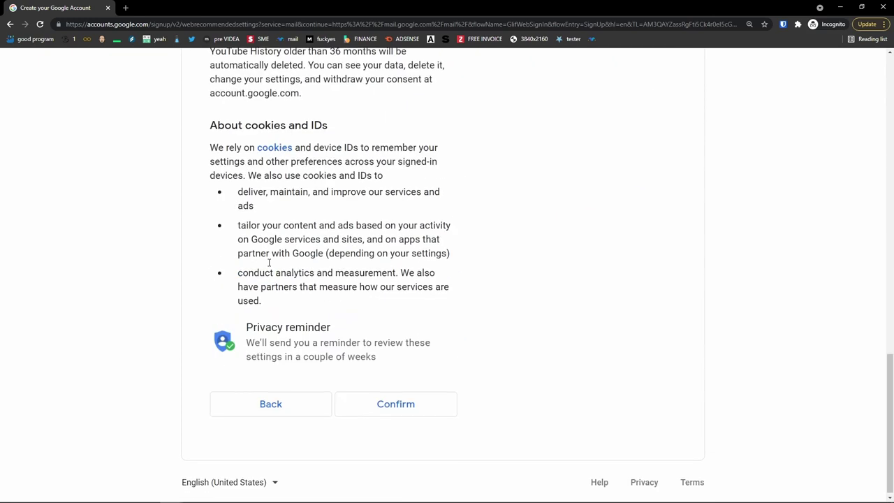
{"action": "left_click", "coordinate": [396, 400]}
{"action": "scroll", "coordinate": [354, 345], "scroll_direction": "down", "scroll_amount": 10}
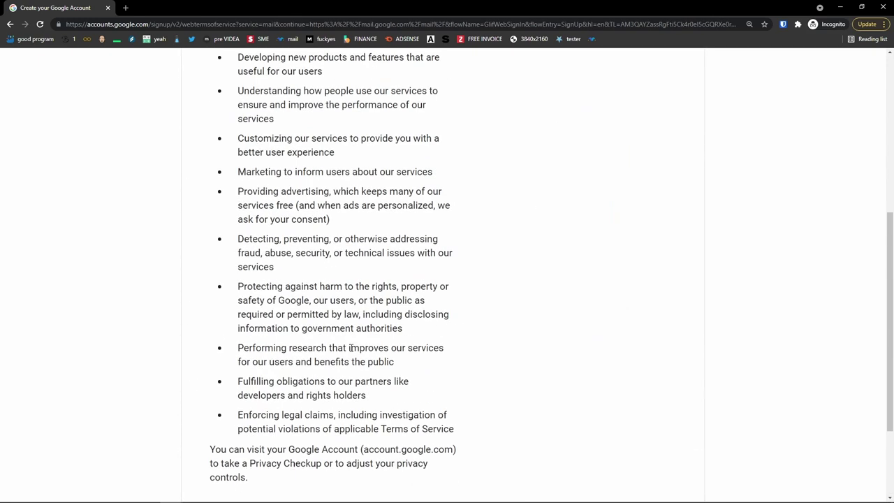
{"action": "left_click", "coordinate": [423, 401]}
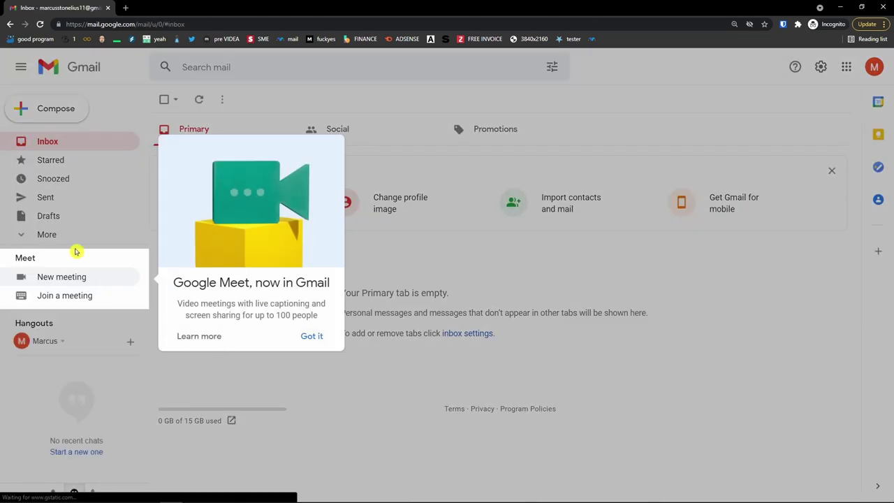
Step: Dismiss the Google Meet notice, toggle the sidebar, and open then discard an empty new message
{"action": "left_click", "coordinate": [311, 338]}
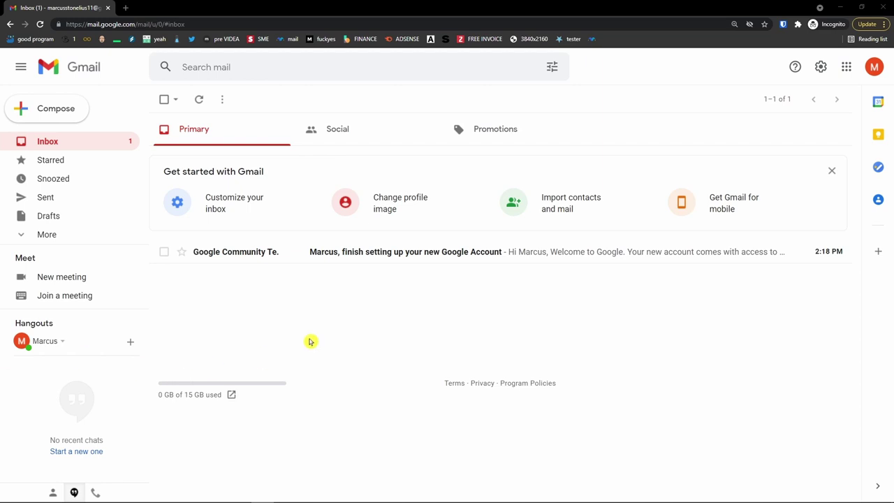
{"action": "left_click", "coordinate": [20, 67]}
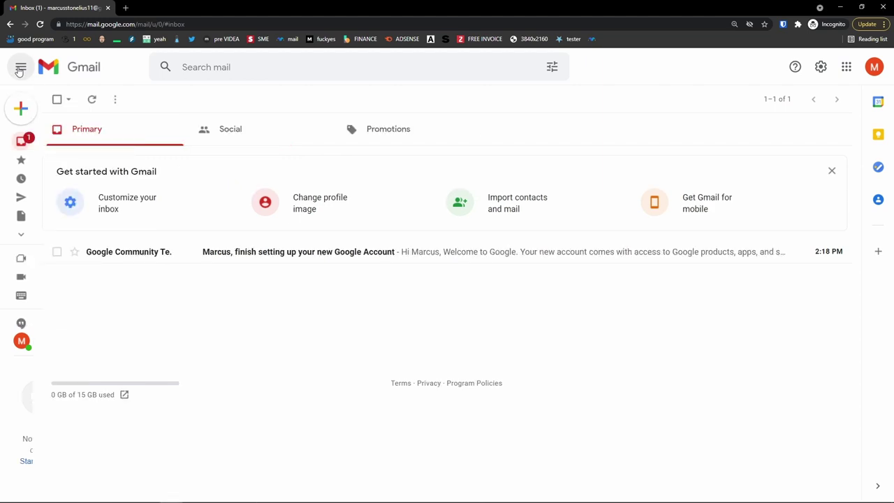
{"action": "left_click", "coordinate": [20, 68]}
{"action": "left_click", "coordinate": [20, 68]}
{"action": "mouse_move", "coordinate": [17, 167]}
{"action": "left_click", "coordinate": [20, 68]}
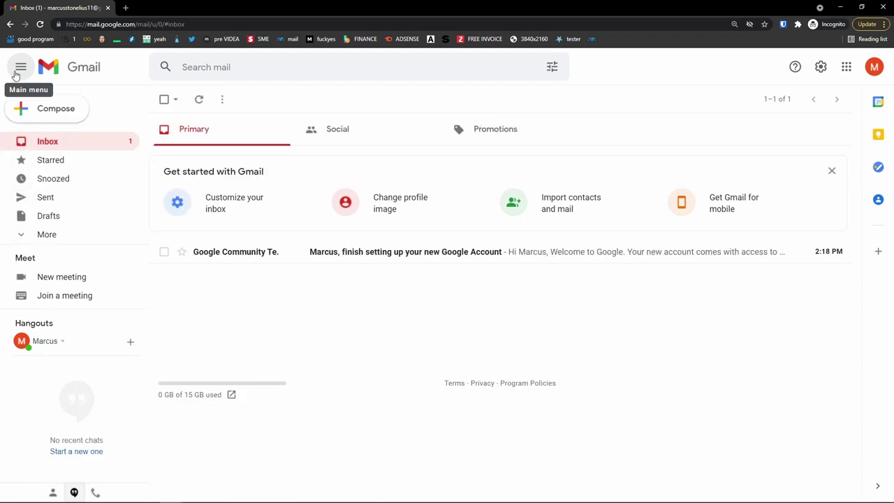
{"action": "left_click", "coordinate": [47, 115]}
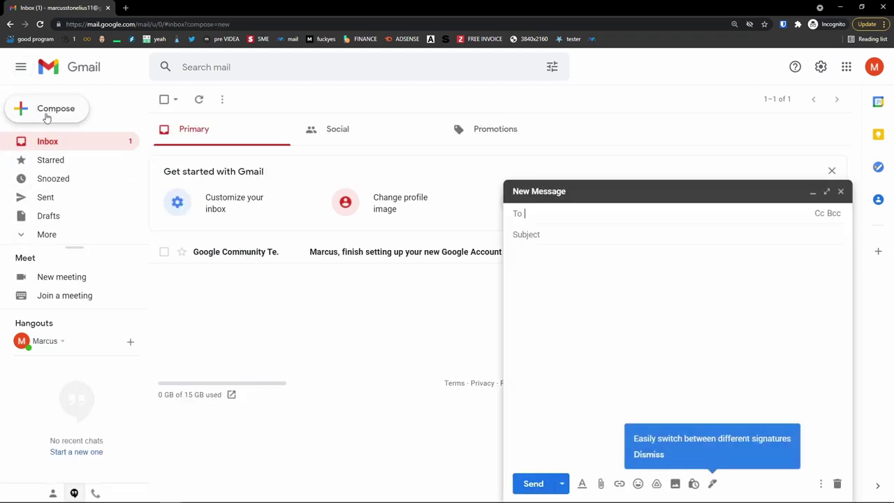
{"action": "left_click", "coordinate": [841, 192]}
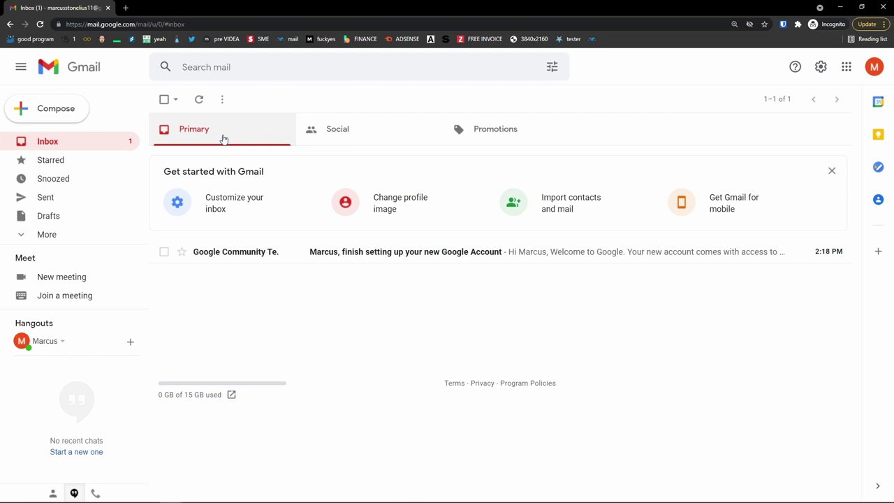
Step: Browse the Social and Promotions inbox categories
{"action": "left_click", "coordinate": [379, 143]}
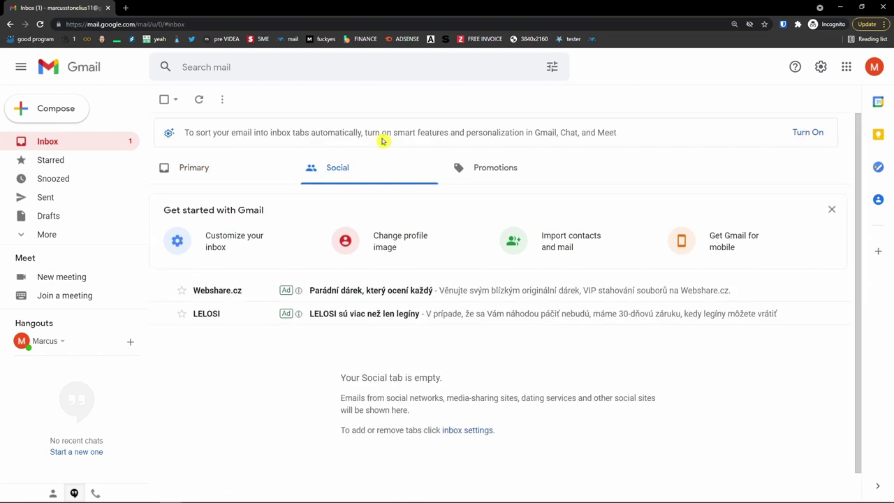
{"action": "left_click", "coordinate": [489, 179]}
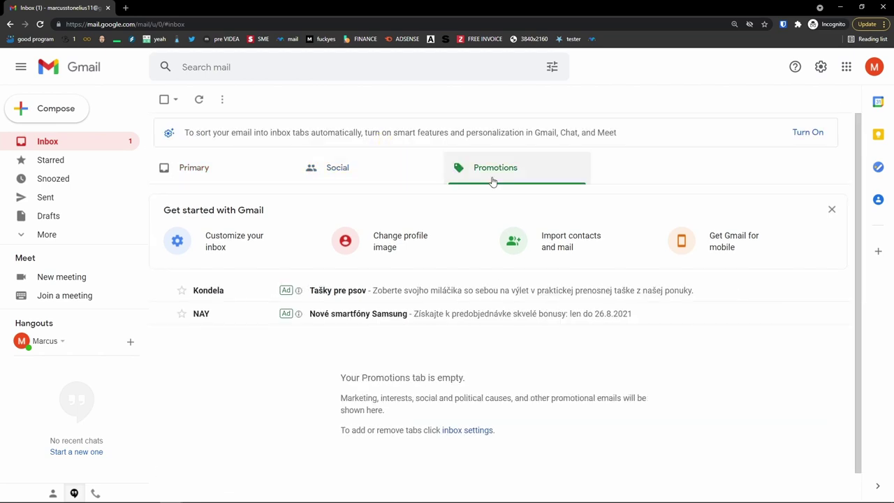
{"action": "left_click", "coordinate": [409, 175]}
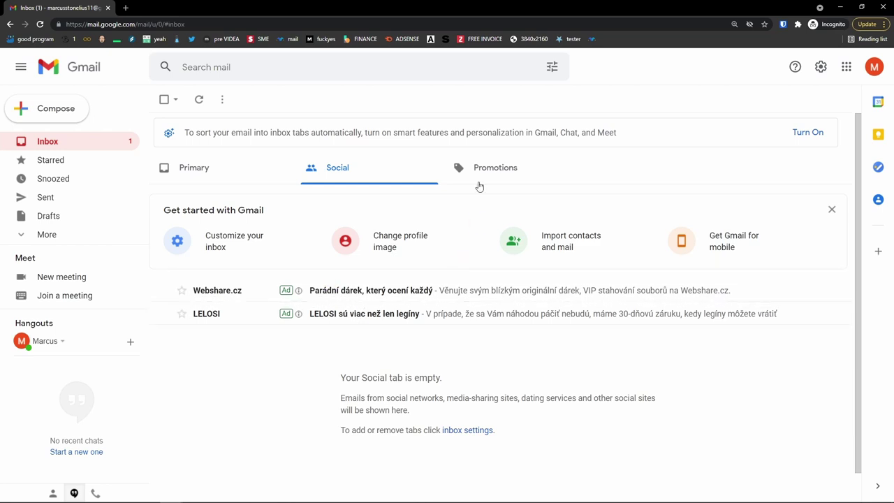
{"action": "left_click", "coordinate": [480, 180]}
Step: Return to Primary, then browse Social and Promotions in the older, busier mailbox
{"action": "left_click", "coordinate": [251, 166]}
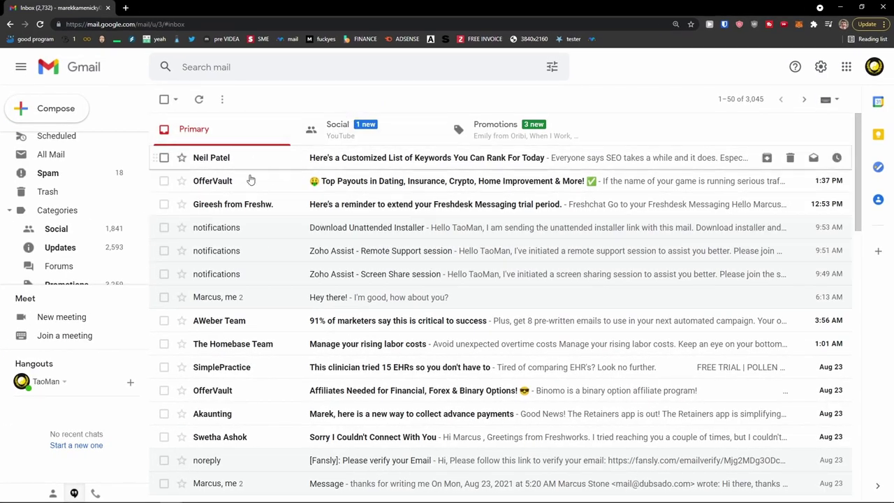
{"action": "left_click", "coordinate": [363, 137]}
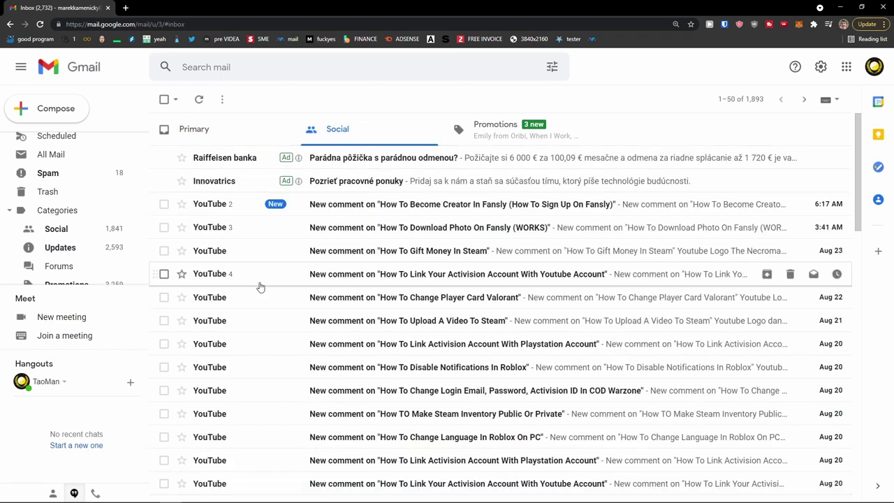
{"action": "scroll", "coordinate": [246, 294], "scroll_direction": "down", "scroll_amount": 12}
{"action": "scroll", "coordinate": [246, 299], "scroll_direction": "up", "scroll_amount": 12}
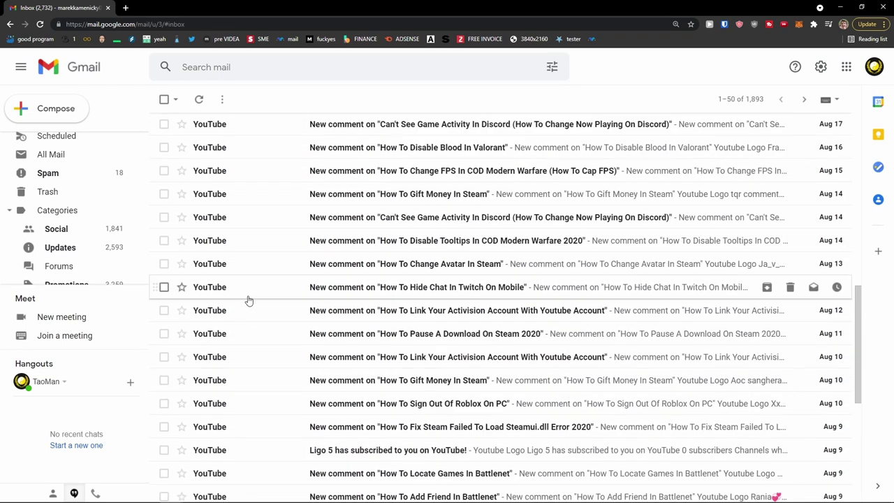
{"action": "left_click", "coordinate": [487, 124]}
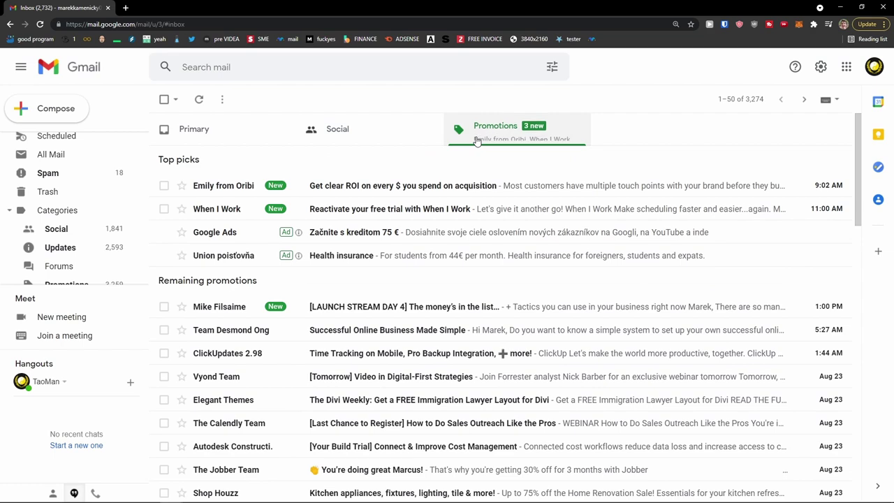
{"action": "scroll", "coordinate": [292, 311], "scroll_direction": "down", "scroll_amount": 3}
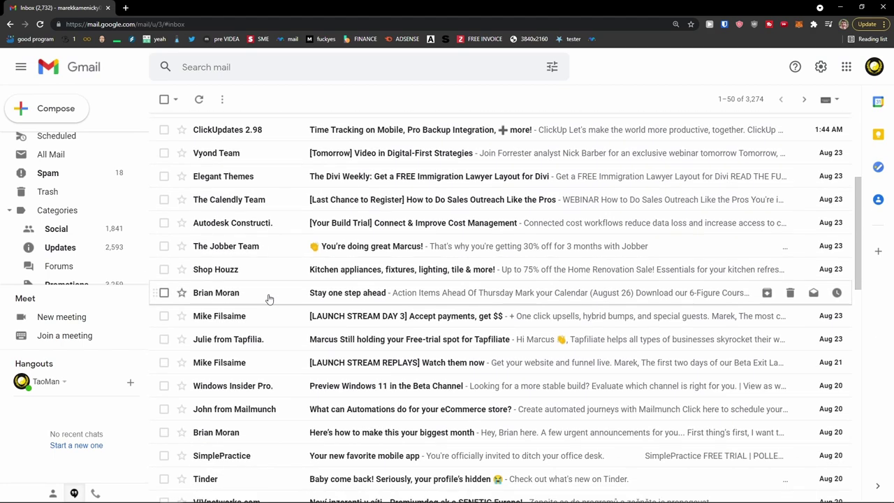
{"action": "scroll", "coordinate": [260, 295], "scroll_direction": "down", "scroll_amount": 1}
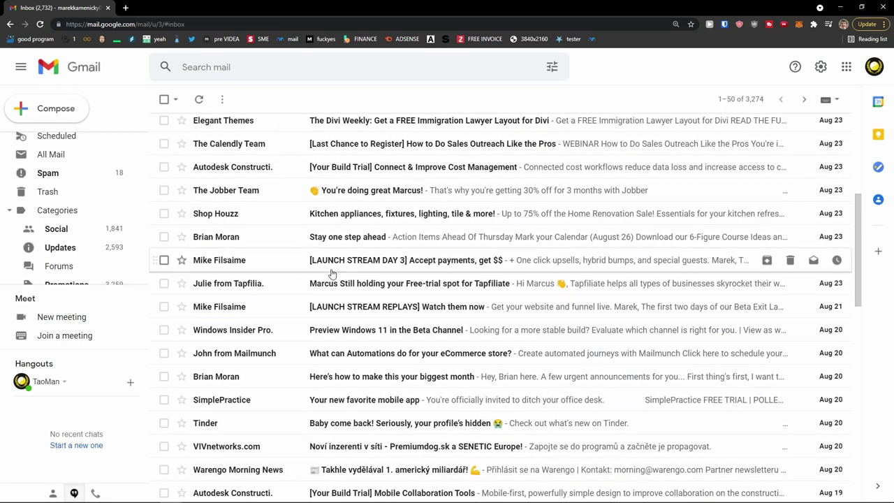
{"action": "scroll", "coordinate": [300, 300], "scroll_direction": "up", "scroll_amount": 2}
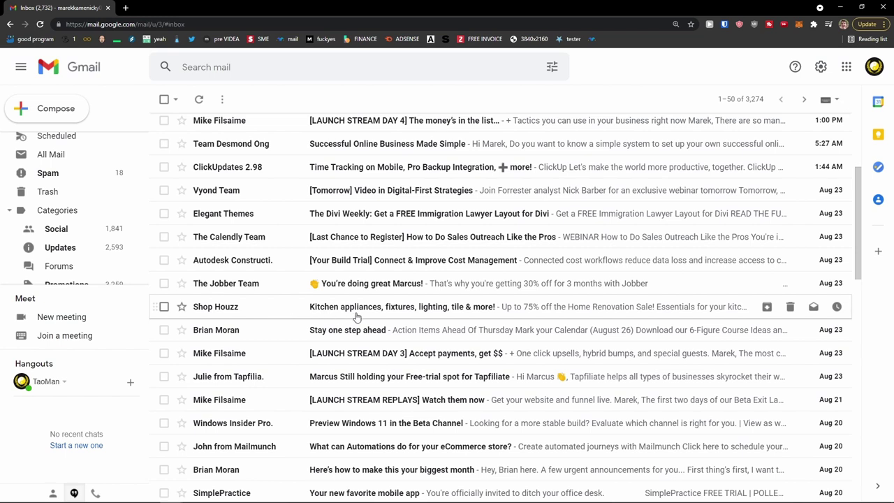
{"action": "scroll", "coordinate": [357, 316], "scroll_direction": "up", "scroll_amount": 3}
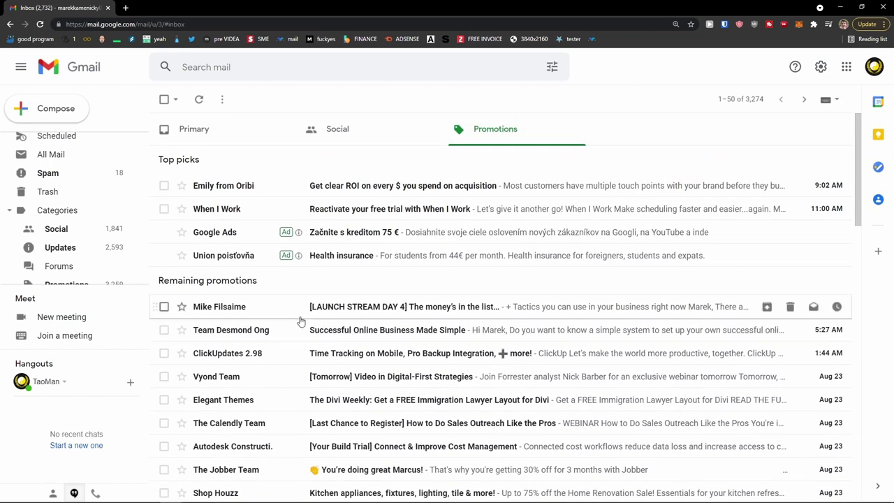
Step: Go back to the busier mailbox's Primary, then move that window aside to reveal the new account
{"action": "left_click", "coordinate": [281, 140]}
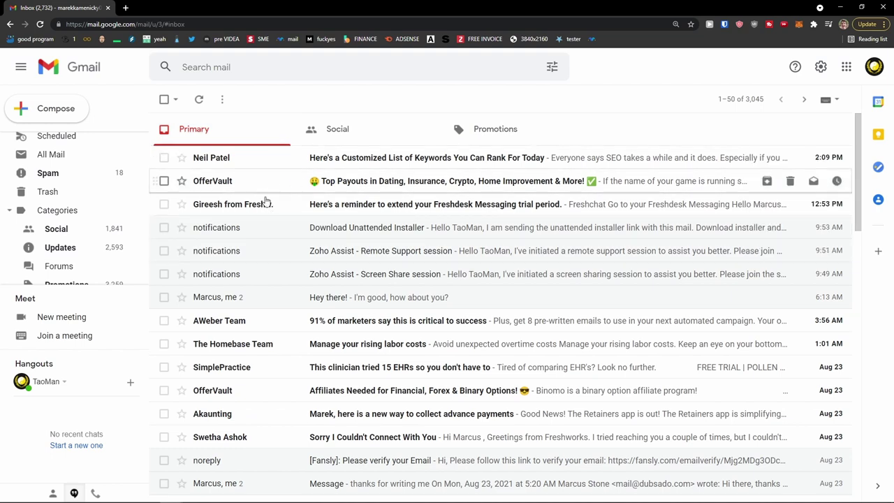
{"action": "scroll", "coordinate": [120, 207], "scroll_direction": "up", "scroll_amount": 3}
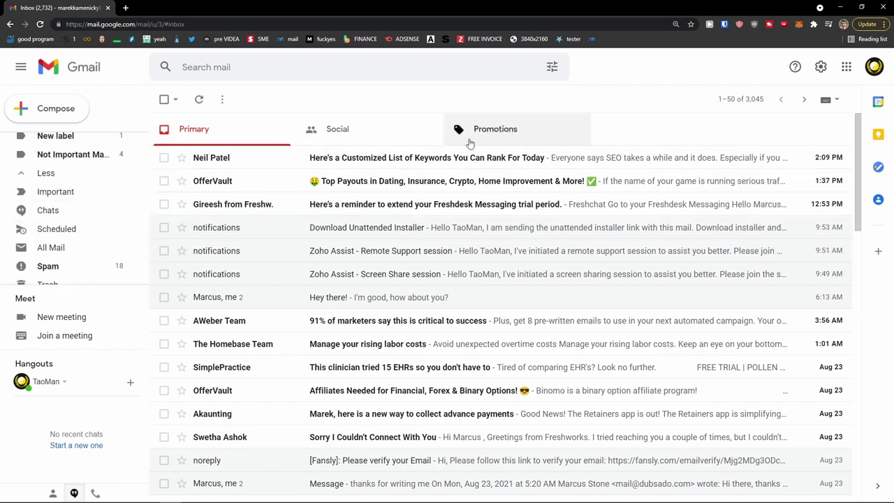
{"action": "left_click_drag", "start_coordinate": [501, 4], "coordinate": [0, 122]}
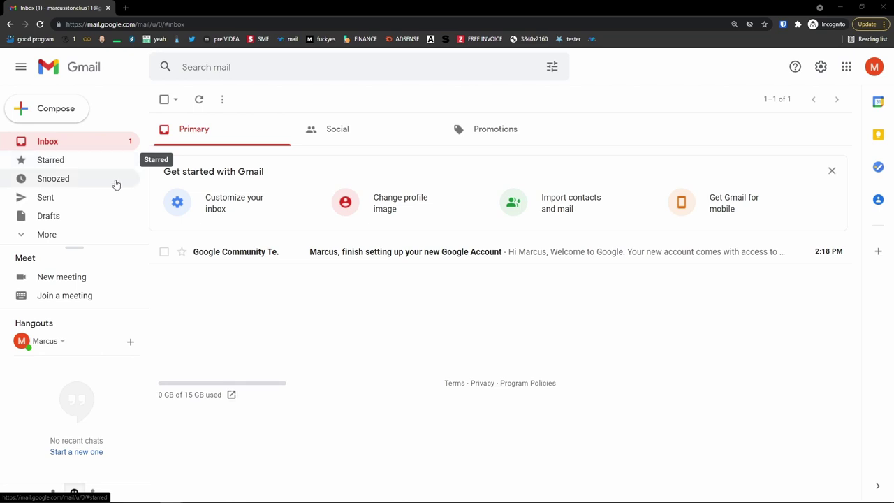
Step: Star the welcome email, check it in Starred, then remove the star
{"action": "left_click", "coordinate": [181, 252]}
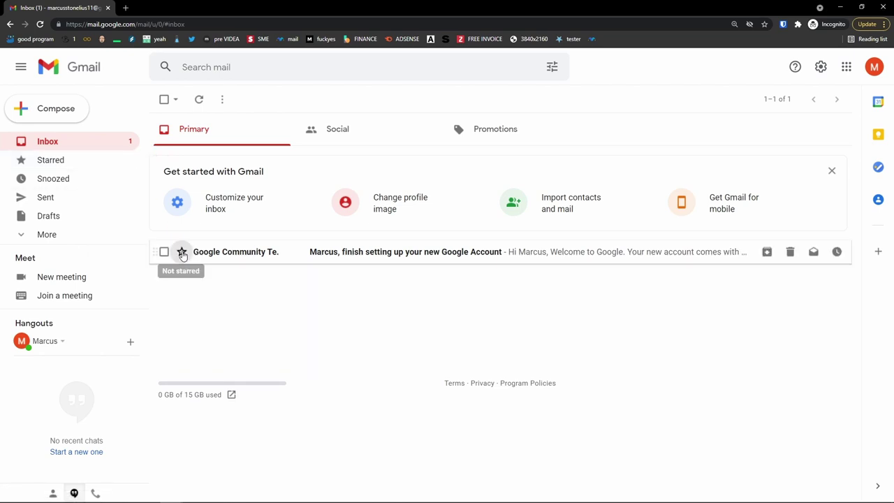
{"action": "left_click", "coordinate": [82, 170]}
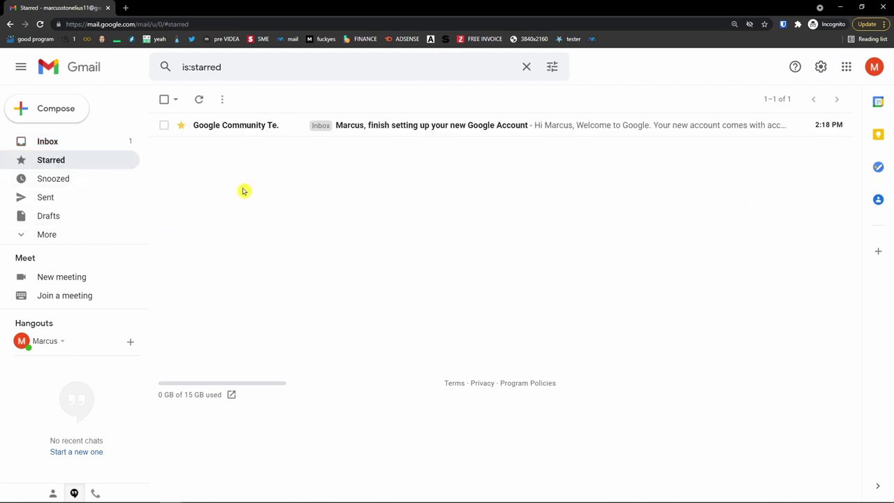
{"action": "left_click", "coordinate": [182, 126]}
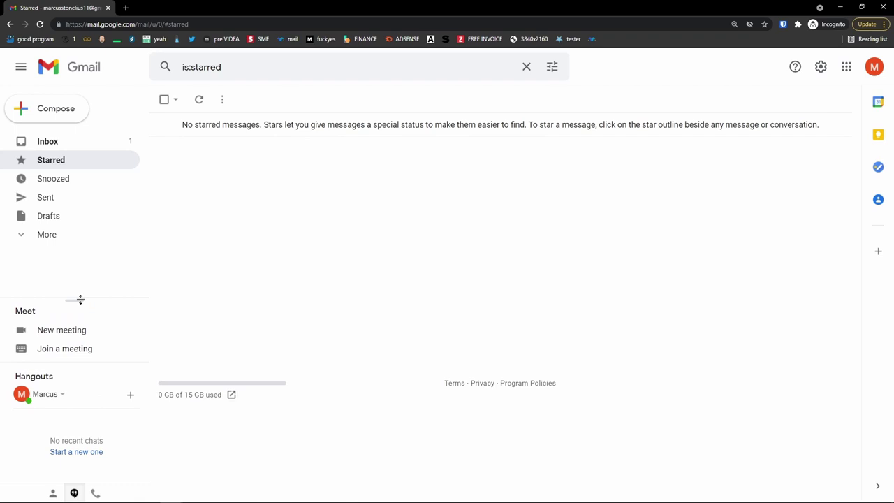
Step: Look through the Snoozed, Sent and Drafts folders
{"action": "left_click", "coordinate": [61, 180]}
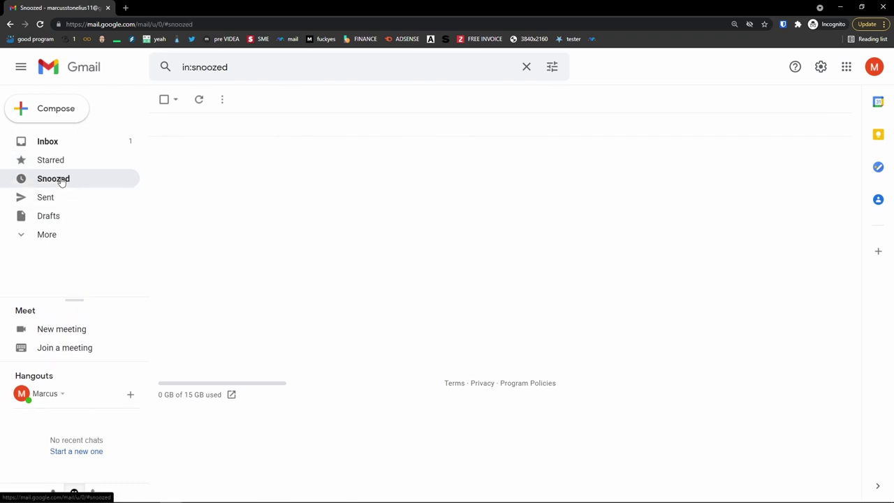
{"action": "left_click", "coordinate": [66, 201]}
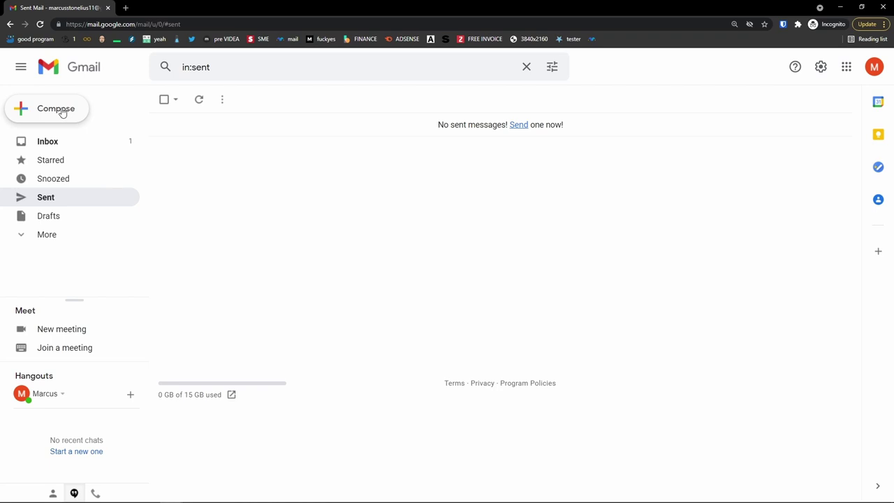
{"action": "left_click", "coordinate": [76, 221]}
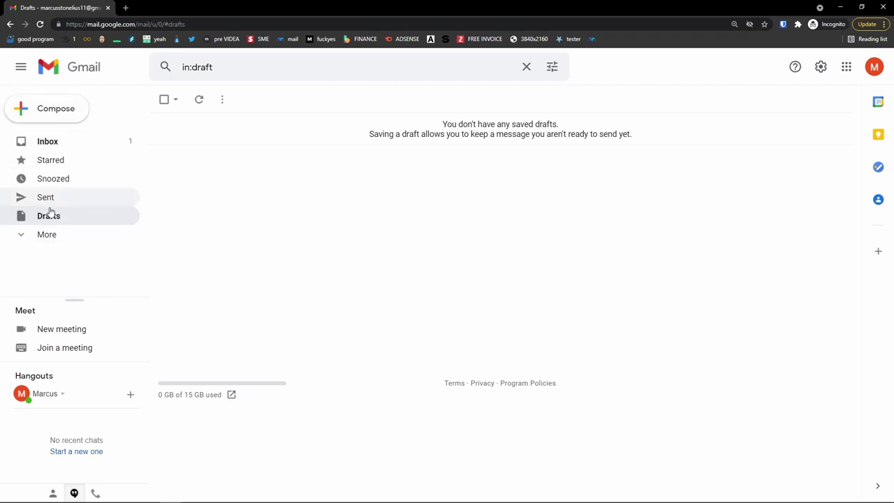
Step: Expand the extra sidebar folders, view the empty Important folder, and return to the inbox
{"action": "left_click", "coordinate": [62, 232]}
{"action": "scroll", "coordinate": [77, 203], "scroll_direction": "down", "scroll_amount": 2}
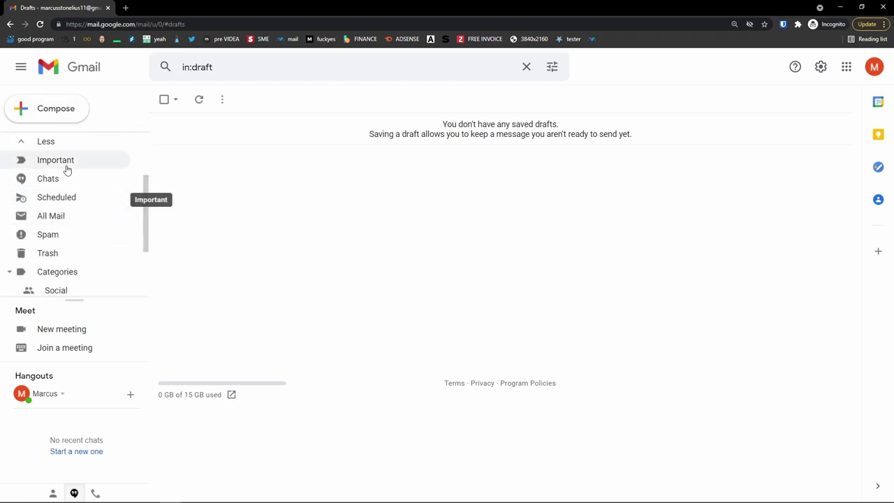
{"action": "left_click", "coordinate": [68, 160]}
{"action": "scroll", "coordinate": [63, 154], "scroll_direction": "up", "scroll_amount": 3}
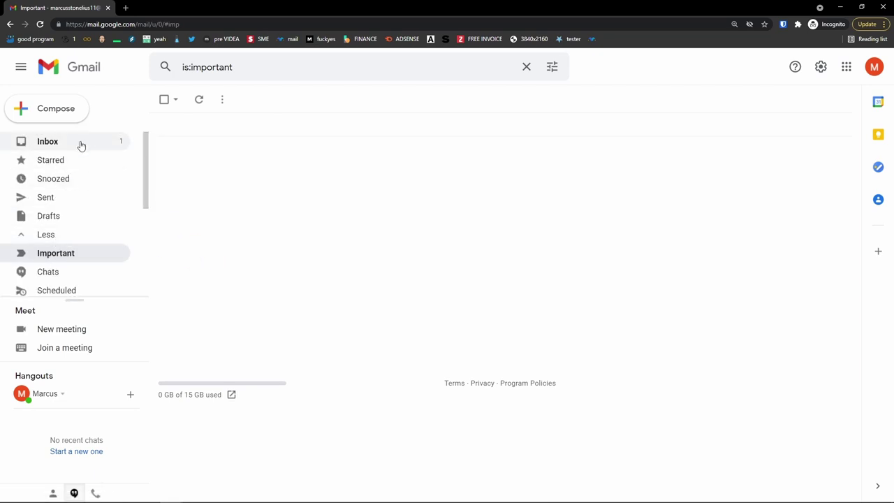
{"action": "left_click", "coordinate": [81, 145]}
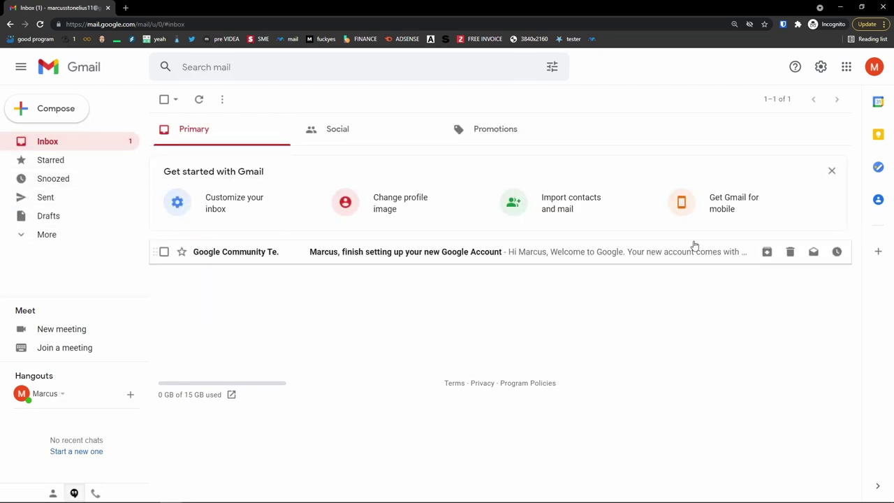
Step: Tick the welcome email's checkbox to select it
{"action": "left_click", "coordinate": [164, 253]}
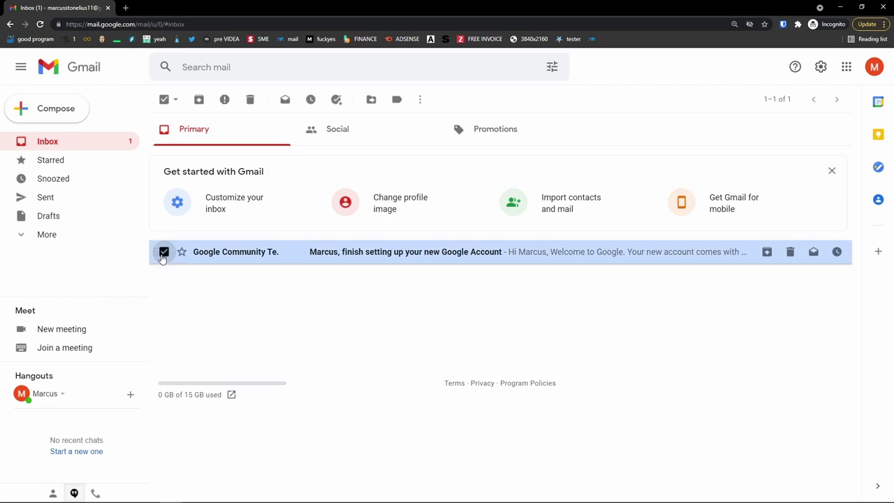
{"action": "left_click", "coordinate": [163, 252]}
{"action": "left_click", "coordinate": [164, 252]}
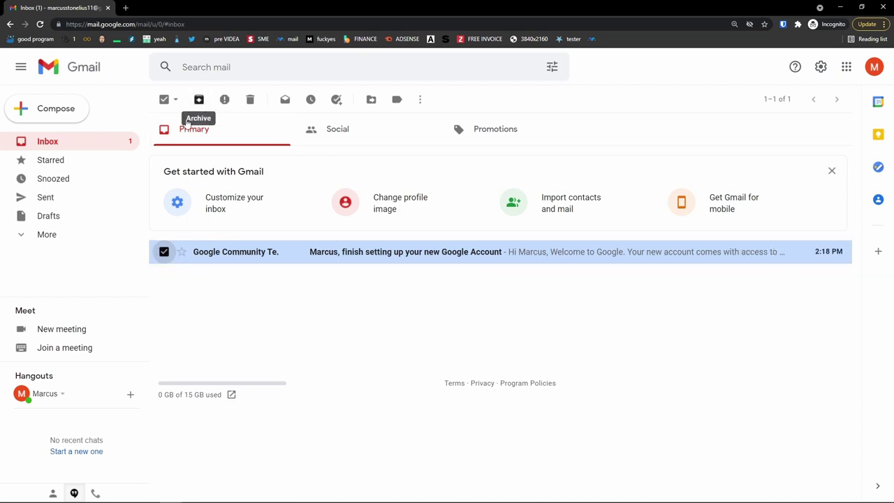
Step: Expand More in the sidebar and scroll through the extra folders
{"action": "left_click", "coordinate": [60, 236]}
{"action": "scroll", "coordinate": [75, 255], "scroll_direction": "down", "scroll_amount": 4}
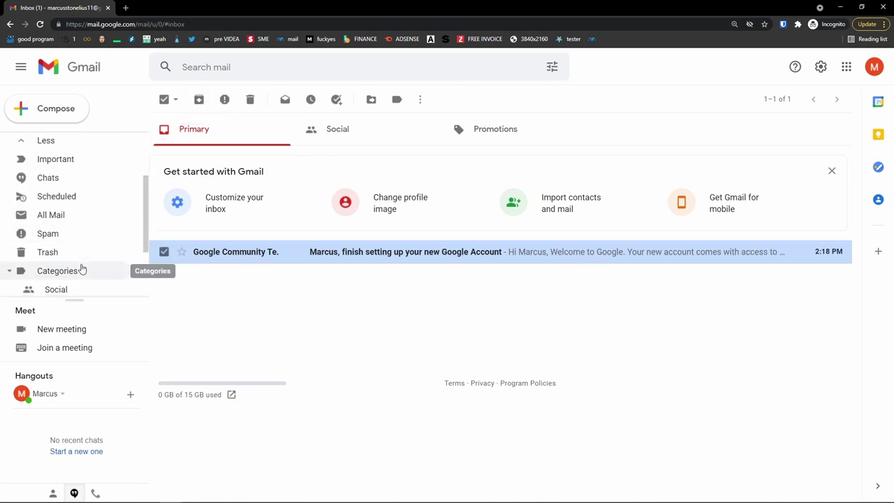
{"action": "scroll", "coordinate": [89, 269], "scroll_direction": "up", "scroll_amount": 3}
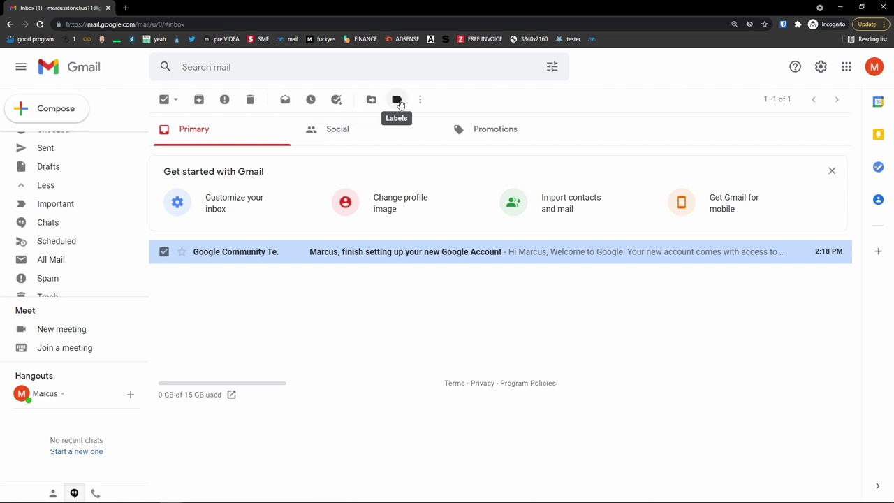
Step: Check the labels available for the selected welcome email, then show its More actions list
{"action": "left_click", "coordinate": [397, 101]}
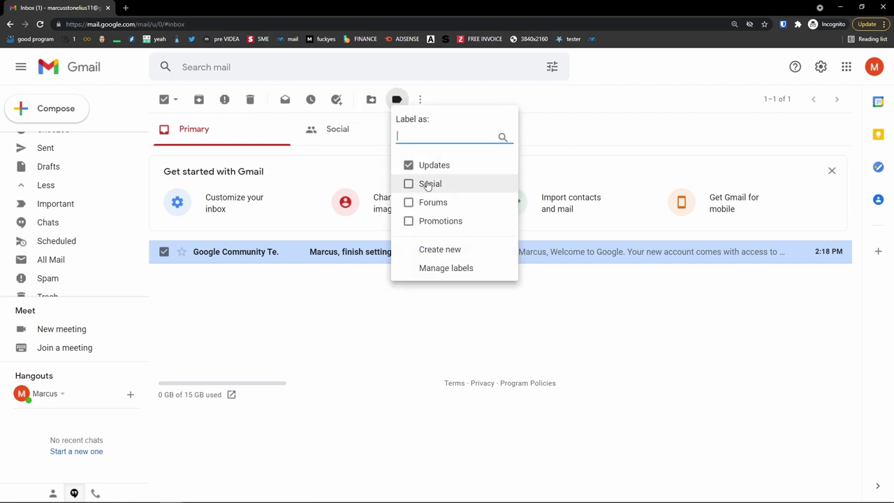
{"action": "scroll", "coordinate": [77, 210], "scroll_direction": "up", "scroll_amount": 1}
{"action": "scroll", "coordinate": [77, 209], "scroll_direction": "down", "scroll_amount": 4}
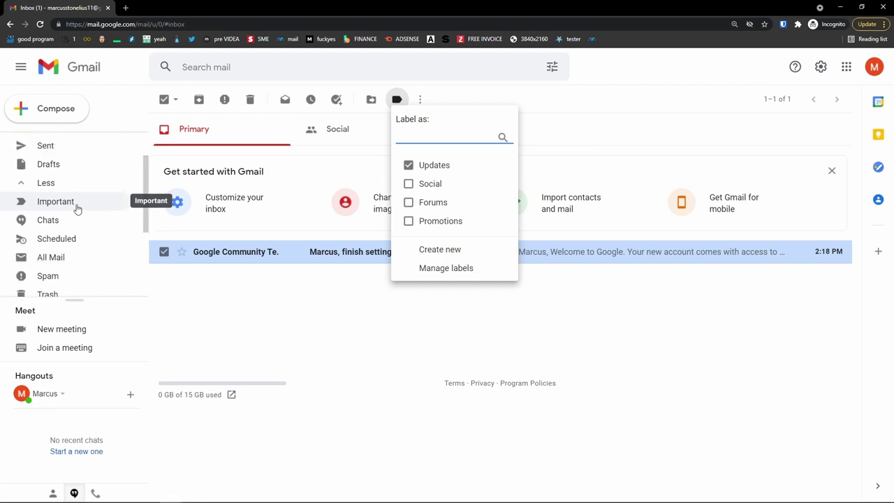
{"action": "scroll", "coordinate": [89, 221], "scroll_direction": "up", "scroll_amount": 2}
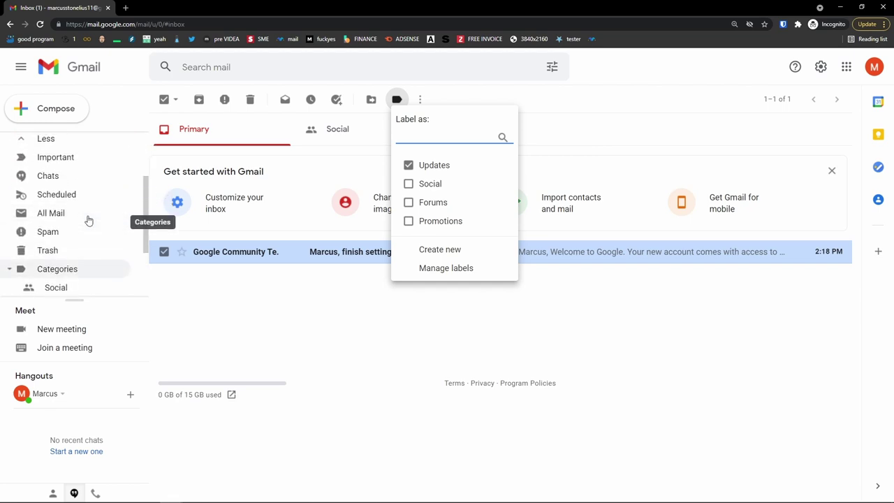
{"action": "scroll", "coordinate": [93, 219], "scroll_direction": "up", "scroll_amount": 1}
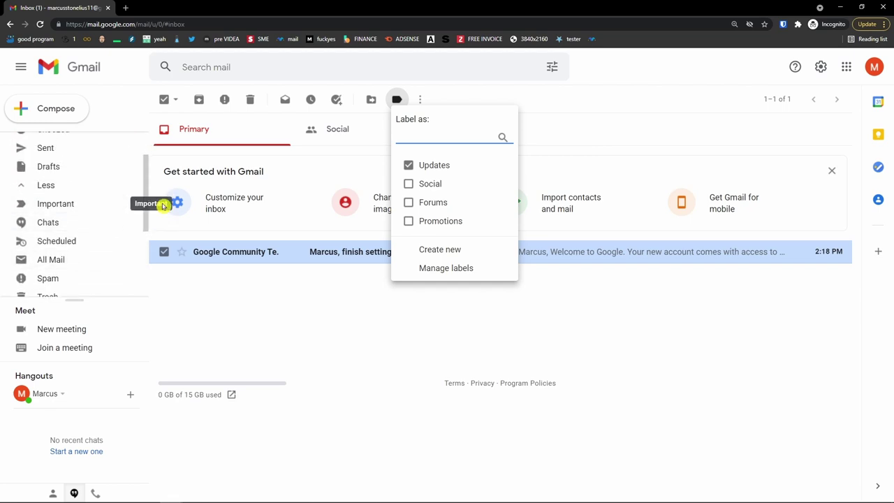
{"action": "left_click", "coordinate": [420, 98]}
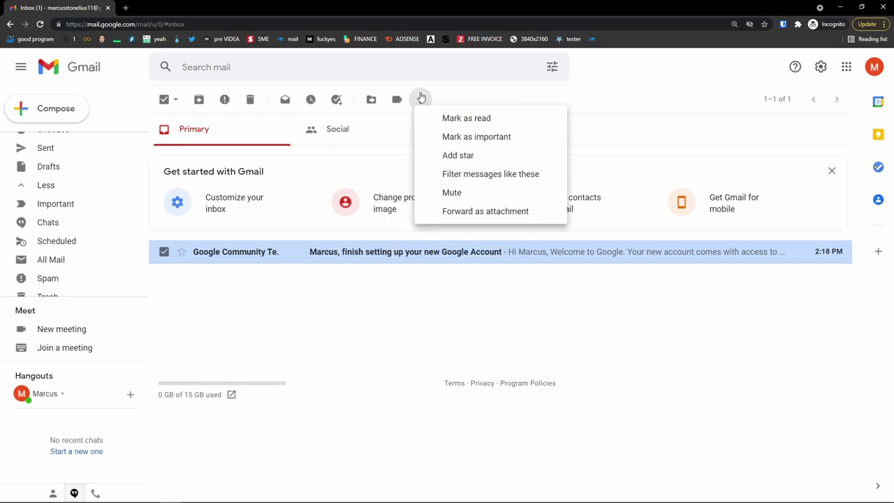
Step: Mark the welcome email as important, check the Important folder, and return to the inbox
{"action": "left_click", "coordinate": [469, 140]}
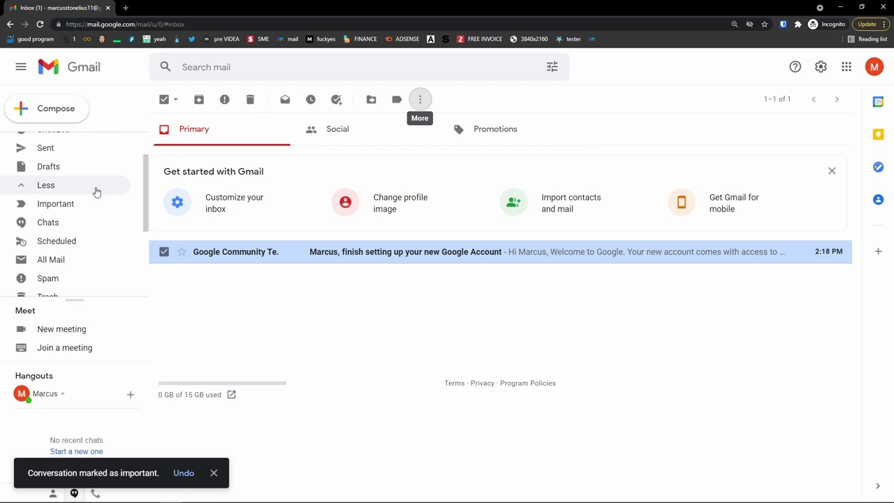
{"action": "left_click", "coordinate": [67, 205]}
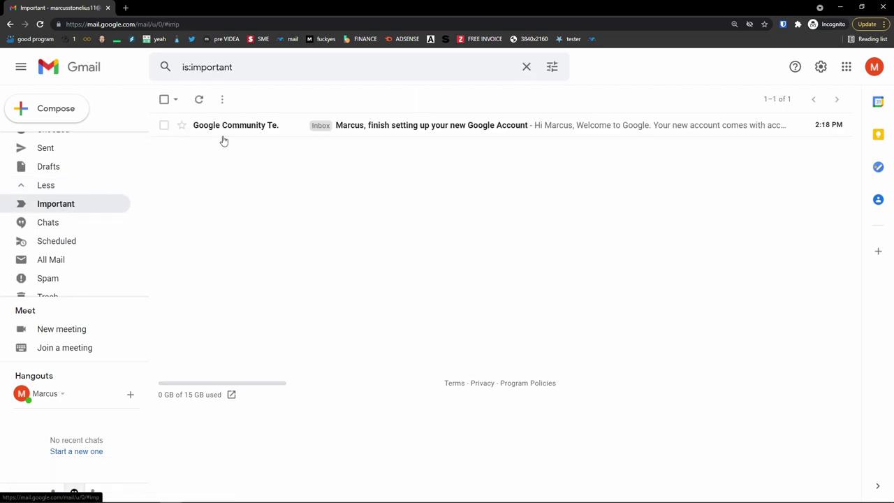
{"action": "scroll", "coordinate": [53, 208], "scroll_direction": "up", "scroll_amount": 1}
{"action": "left_click", "coordinate": [63, 145]}
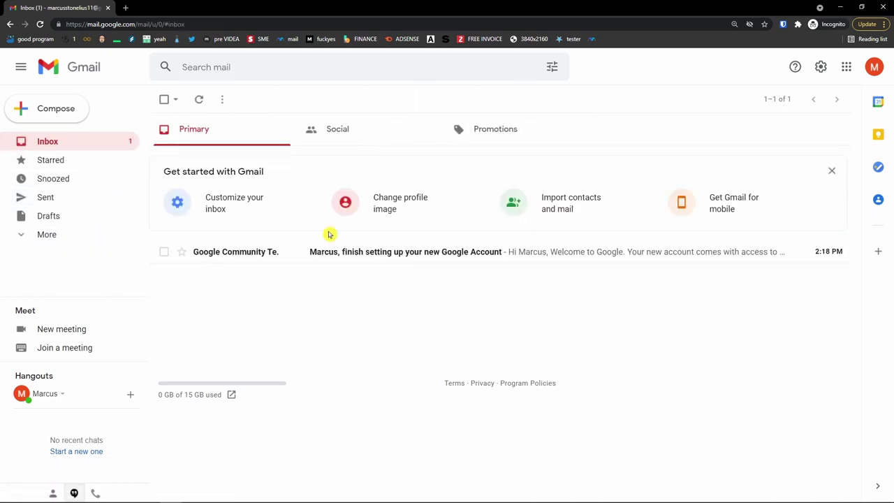
Step: Reselect the welcome email, view its More actions, and scroll the expanded folder list to Categories
{"action": "left_click", "coordinate": [164, 252]}
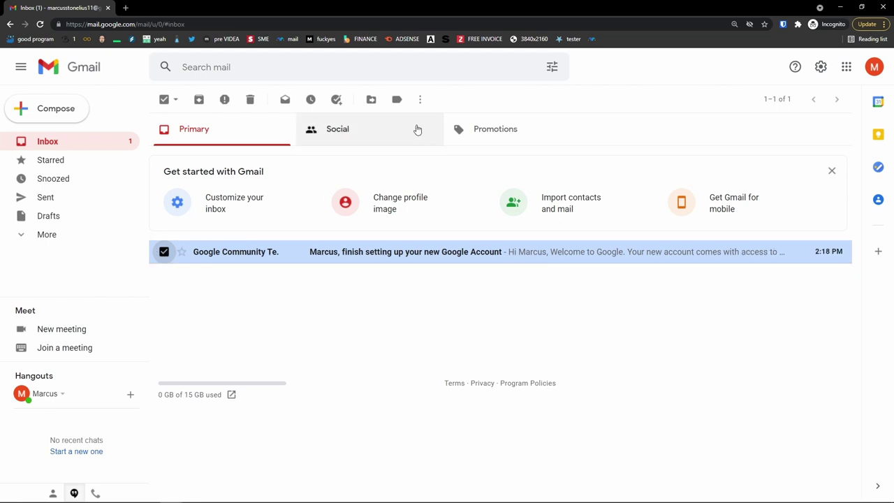
{"action": "left_click", "coordinate": [419, 99]}
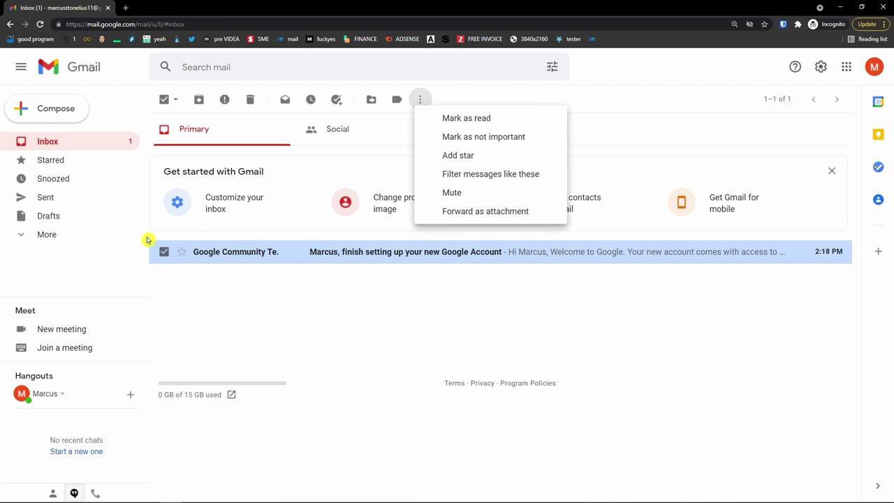
{"action": "left_click", "coordinate": [98, 242]}
{"action": "scroll", "coordinate": [89, 236], "scroll_direction": "down", "scroll_amount": 3}
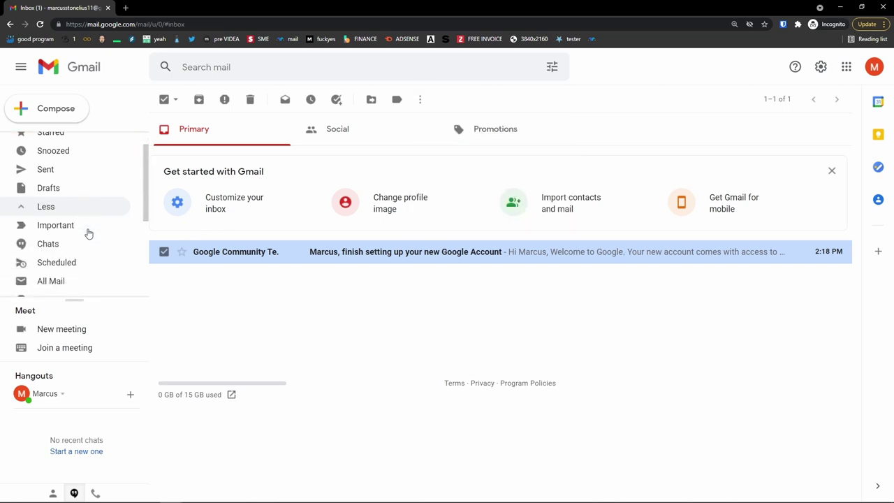
{"action": "scroll", "coordinate": [93, 226], "scroll_direction": "down", "scroll_amount": 1}
{"action": "scroll", "coordinate": [90, 215], "scroll_direction": "up", "scroll_amount": 3}
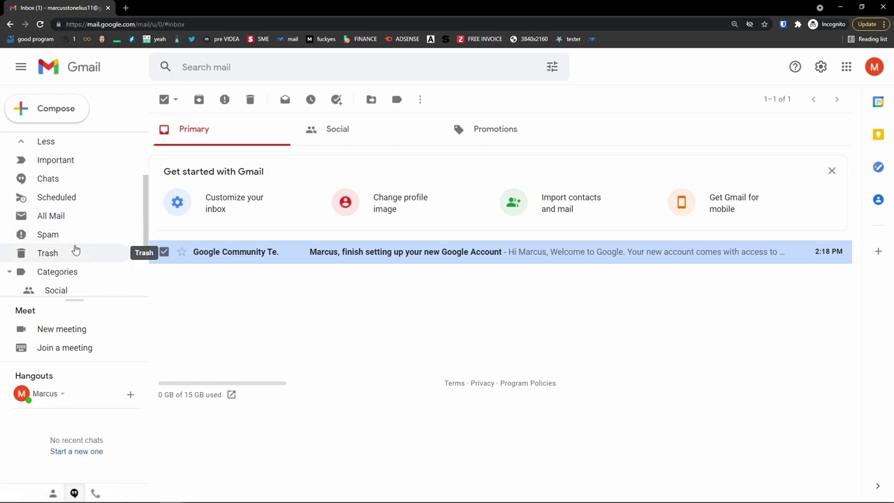
Step: Open All Mail and scroll through its contents
{"action": "left_click", "coordinate": [79, 219]}
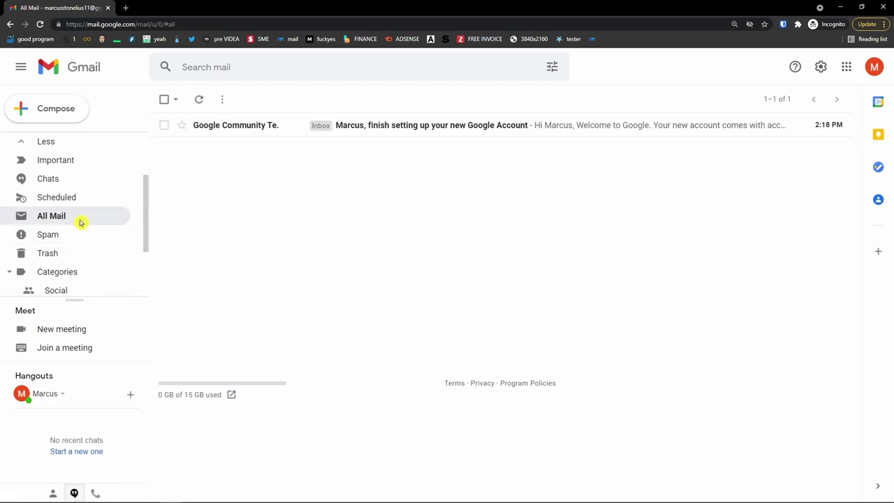
{"action": "scroll", "coordinate": [80, 237], "scroll_direction": "up", "scroll_amount": 1}
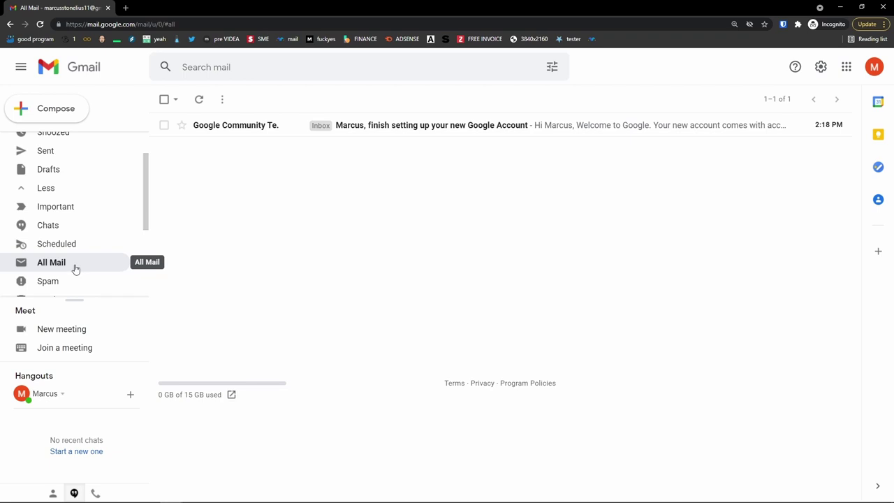
{"action": "scroll", "coordinate": [76, 269], "scroll_direction": "down", "scroll_amount": 2}
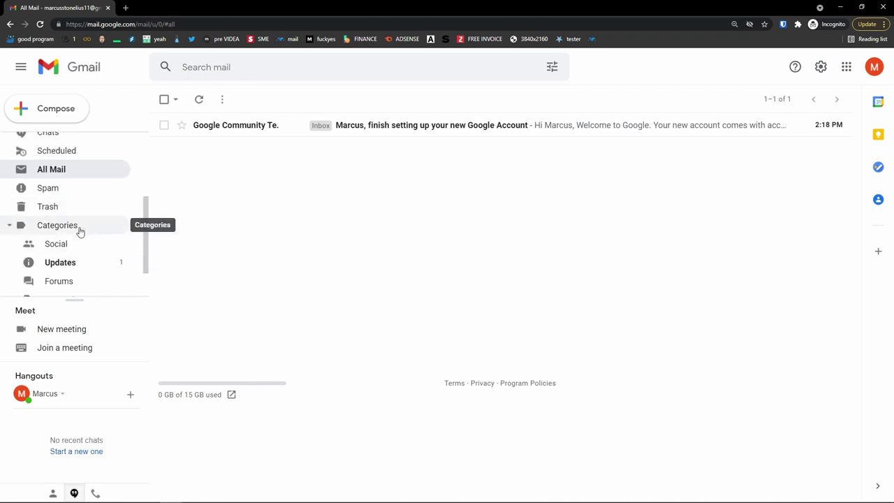
{"action": "scroll", "coordinate": [81, 236], "scroll_direction": "down", "scroll_amount": 1}
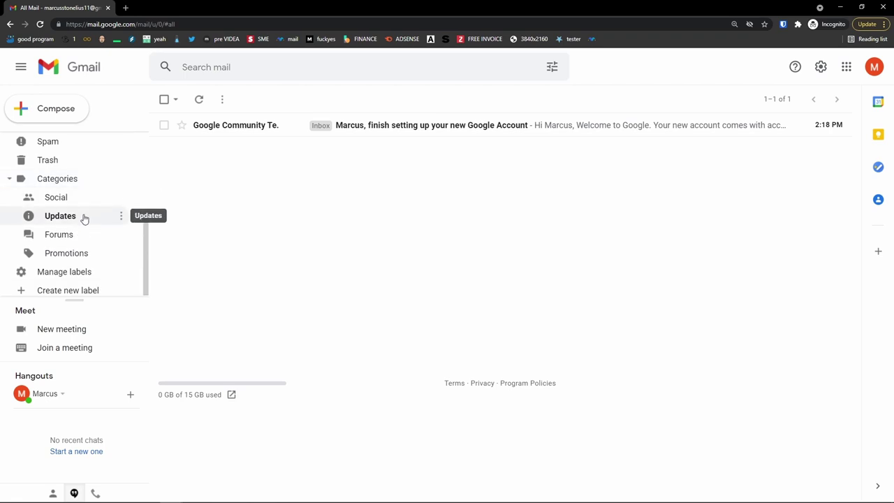
{"action": "scroll", "coordinate": [82, 254], "scroll_direction": "down", "scroll_amount": 1}
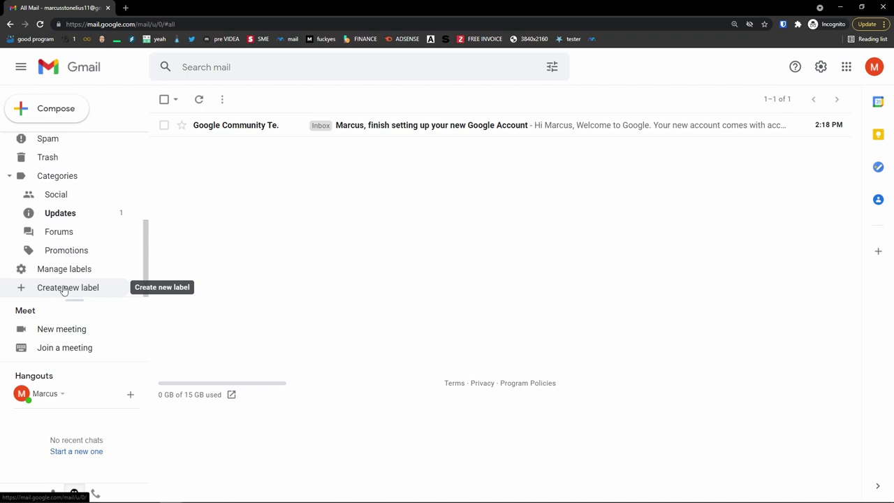
Step: View the label settings, then open the empty Trash folder
{"action": "left_click", "coordinate": [64, 270]}
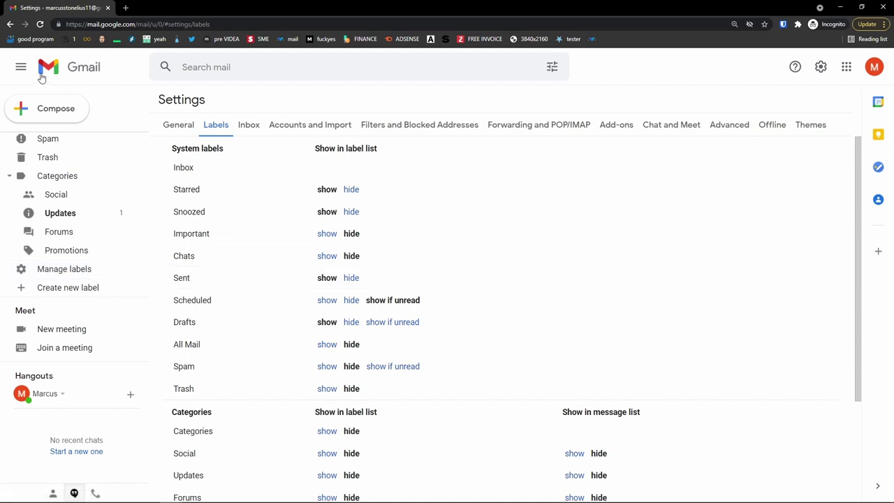
{"action": "scroll", "coordinate": [55, 160], "scroll_direction": "up", "scroll_amount": 1}
{"action": "left_click", "coordinate": [55, 163]}
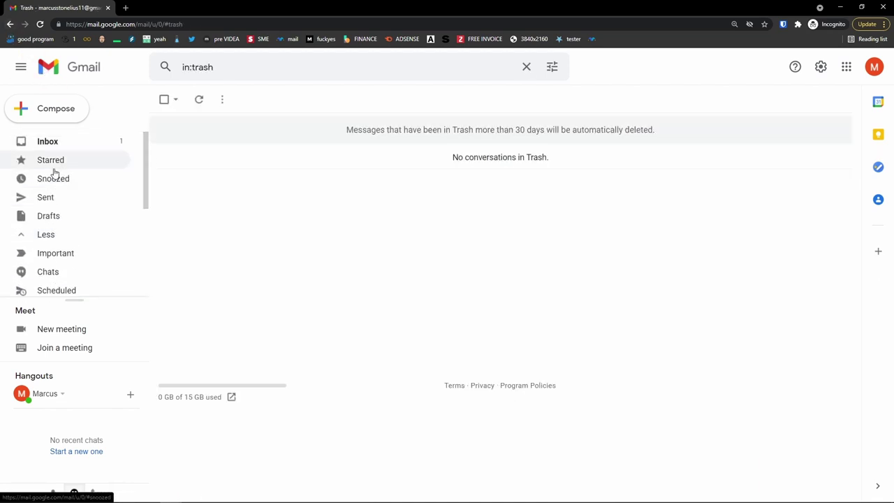
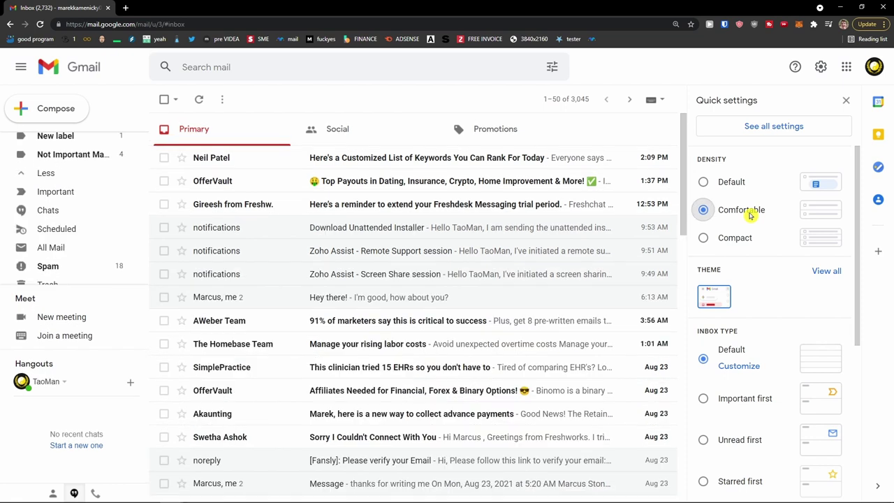
Step: Try the Default and Comfortable density options, then settle on Compact
{"action": "left_click", "coordinate": [731, 186]}
{"action": "left_click", "coordinate": [738, 215]}
{"action": "left_click", "coordinate": [730, 239]}
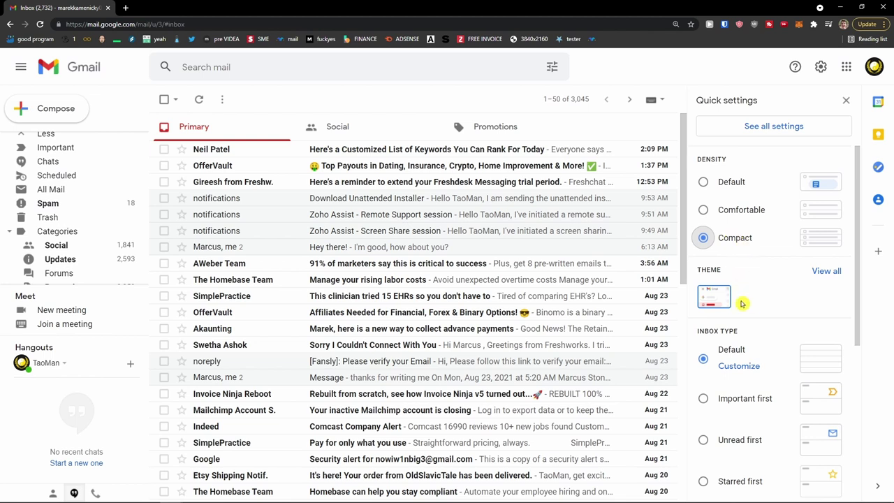
{"action": "scroll", "coordinate": [743, 299], "scroll_direction": "down", "scroll_amount": 1}
{"action": "scroll", "coordinate": [744, 297], "scroll_direction": "down", "scroll_amount": 1}
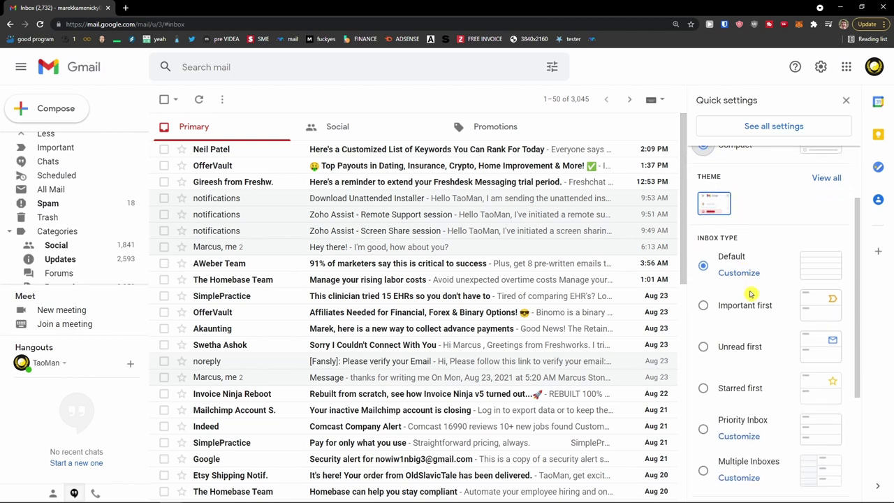
{"action": "scroll", "coordinate": [765, 279], "scroll_direction": "down", "scroll_amount": 1}
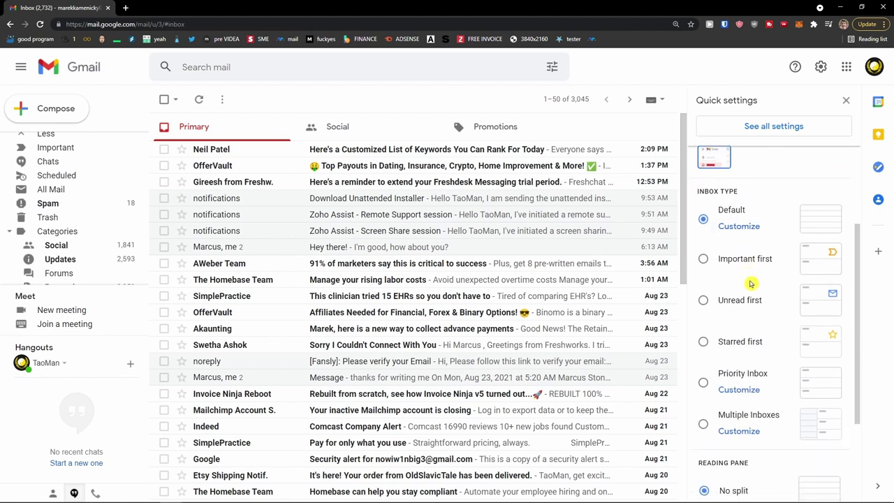
Step: Cycle through the Unread first, Important first, Default, Starred first and Priority Inbox types
{"action": "left_click", "coordinate": [754, 302]}
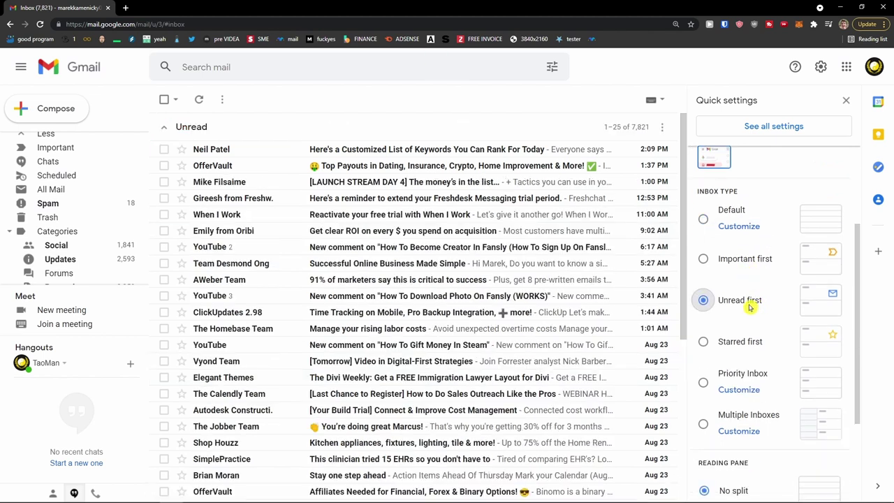
{"action": "left_click", "coordinate": [738, 262]}
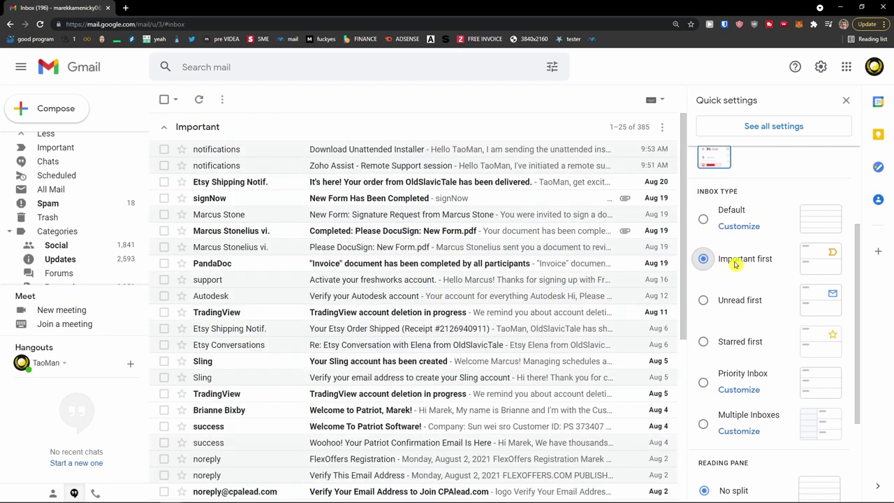
{"action": "left_click", "coordinate": [703, 220]}
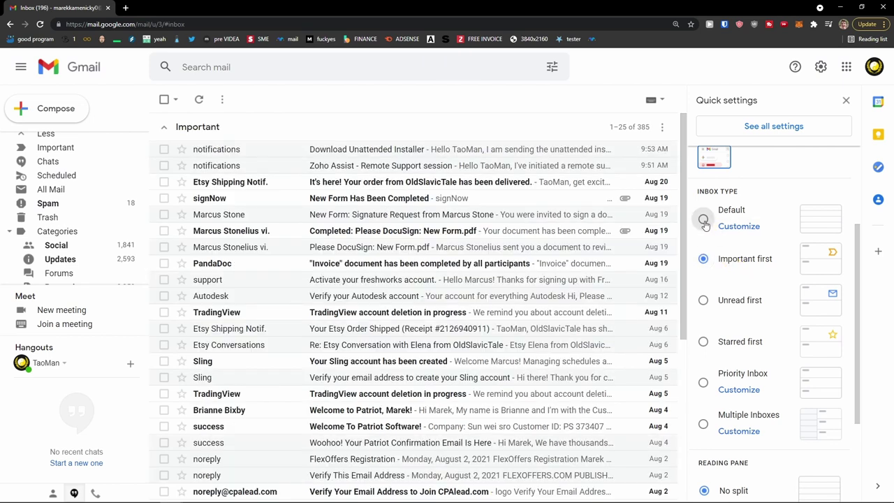
{"action": "scroll", "coordinate": [738, 293], "scroll_direction": "down", "scroll_amount": 1}
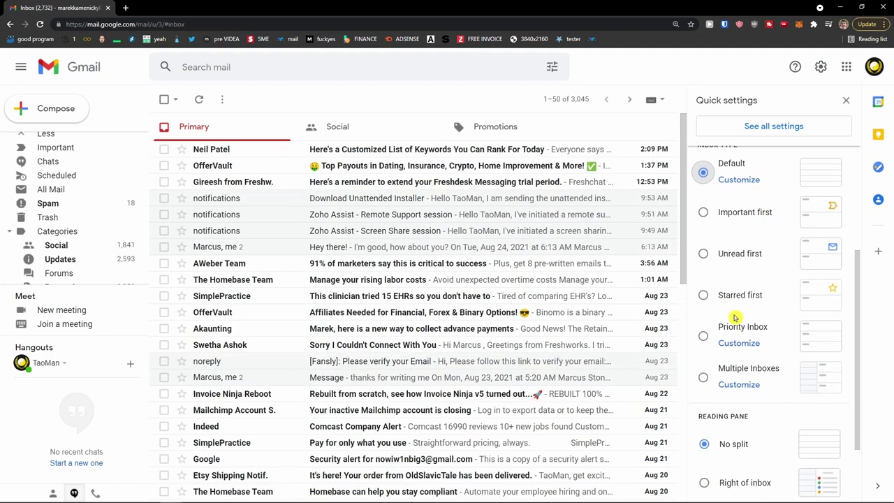
{"action": "left_click", "coordinate": [734, 295]}
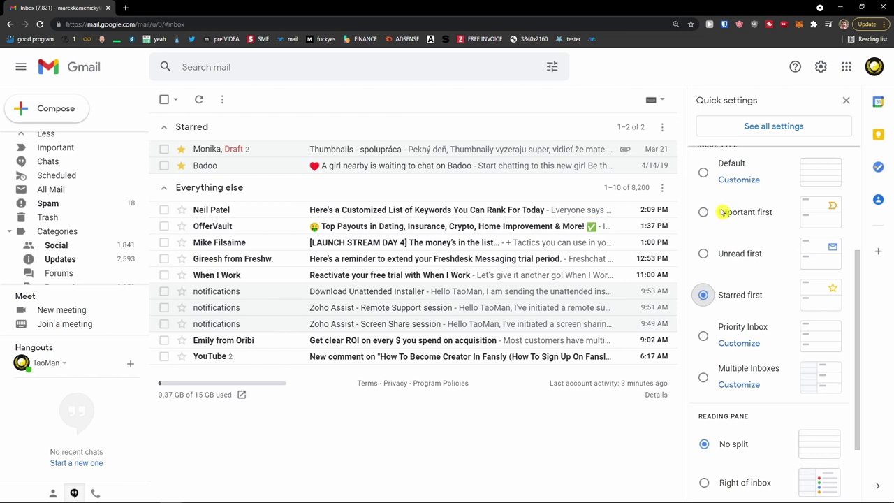
{"action": "left_click", "coordinate": [703, 254]}
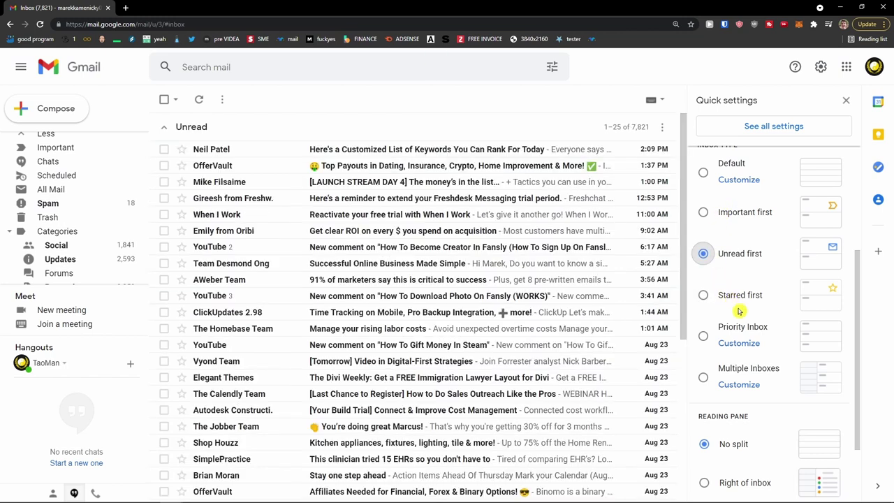
{"action": "left_click", "coordinate": [735, 332]}
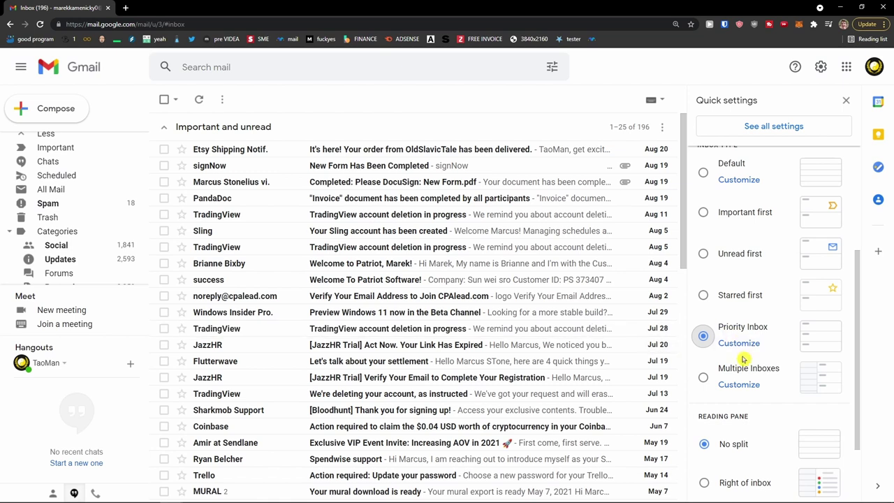
Step: Switch the inbox type to Multiple Inboxes and review its is:starred and is:drafts sections
{"action": "scroll", "coordinate": [726, 339], "scroll_direction": "down", "scroll_amount": 2}
{"action": "left_click", "coordinate": [726, 323]}
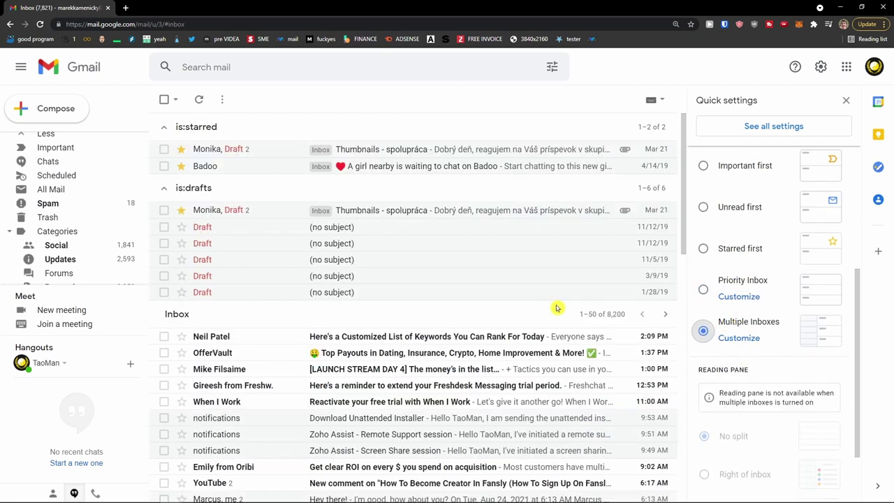
{"action": "scroll", "coordinate": [555, 308], "scroll_direction": "down", "scroll_amount": 3}
{"action": "scroll", "coordinate": [549, 305], "scroll_direction": "up", "scroll_amount": 3}
{"action": "scroll", "coordinate": [552, 305], "scroll_direction": "down", "scroll_amount": 3}
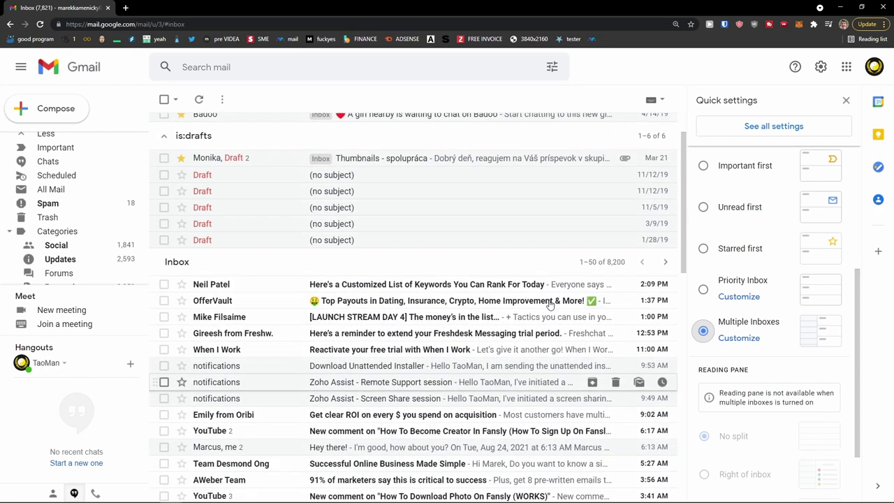
{"action": "scroll", "coordinate": [555, 302], "scroll_direction": "up", "scroll_amount": 3}
{"action": "scroll", "coordinate": [555, 303], "scroll_direction": "down", "scroll_amount": 1}
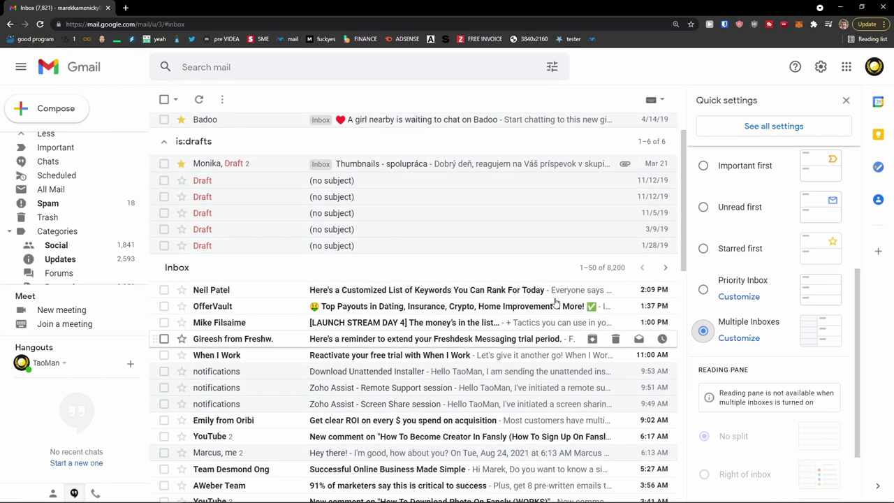
{"action": "scroll", "coordinate": [716, 327], "scroll_direction": "down", "scroll_amount": 2}
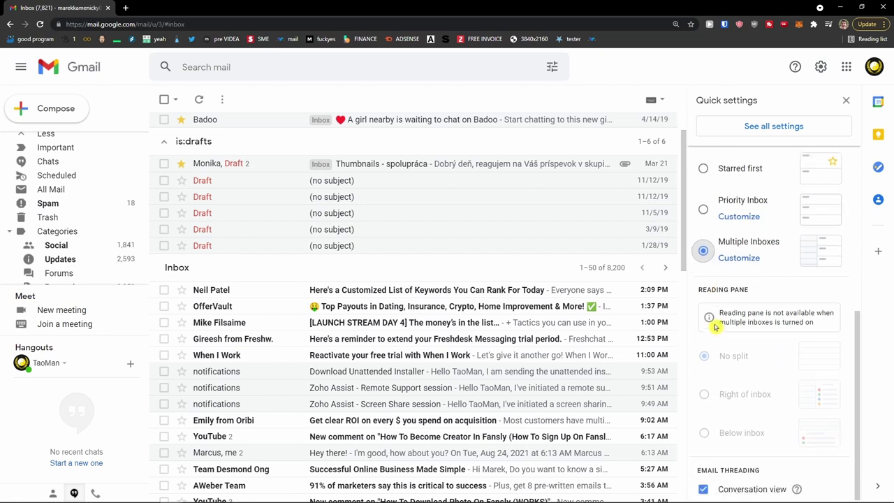
{"action": "scroll", "coordinate": [632, 311], "scroll_direction": "up", "scroll_amount": 1}
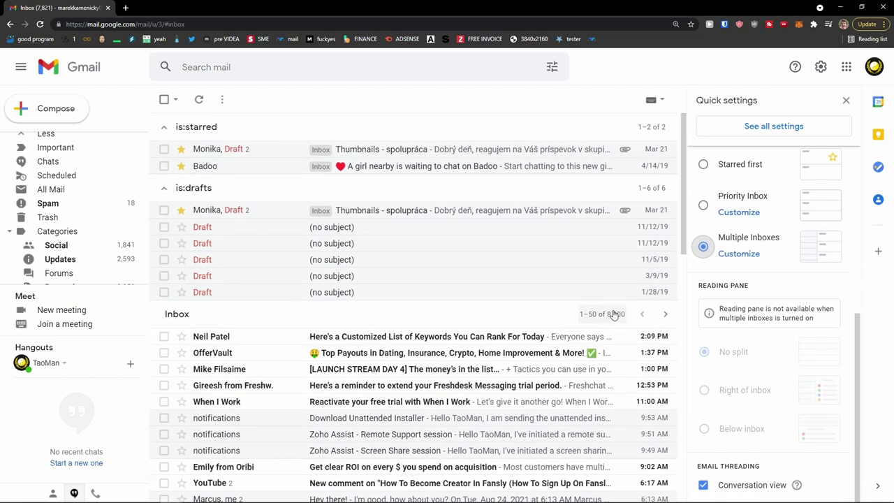
Step: Glance at the ordering choices without changing them, then drag the window aside
{"action": "left_click", "coordinate": [611, 313]}
{"action": "left_click", "coordinate": [593, 314]}
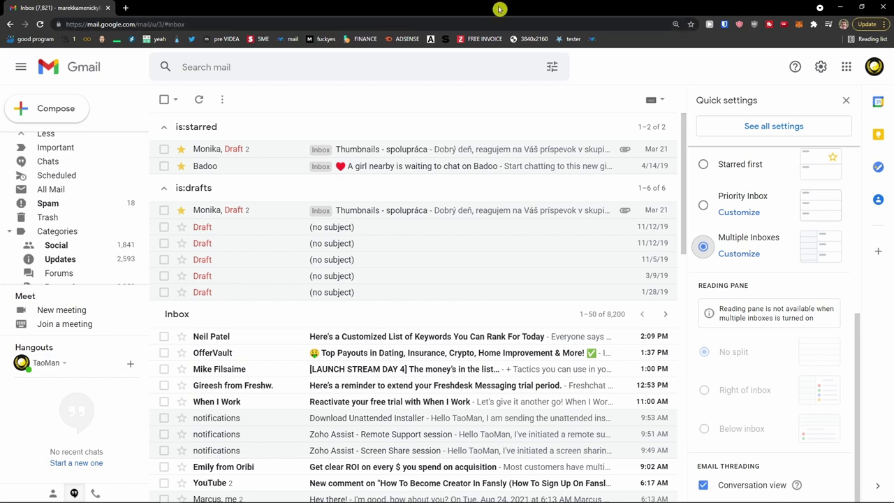
{"action": "left_click_drag", "start_coordinate": [503, 11], "coordinate": [0, 63]}
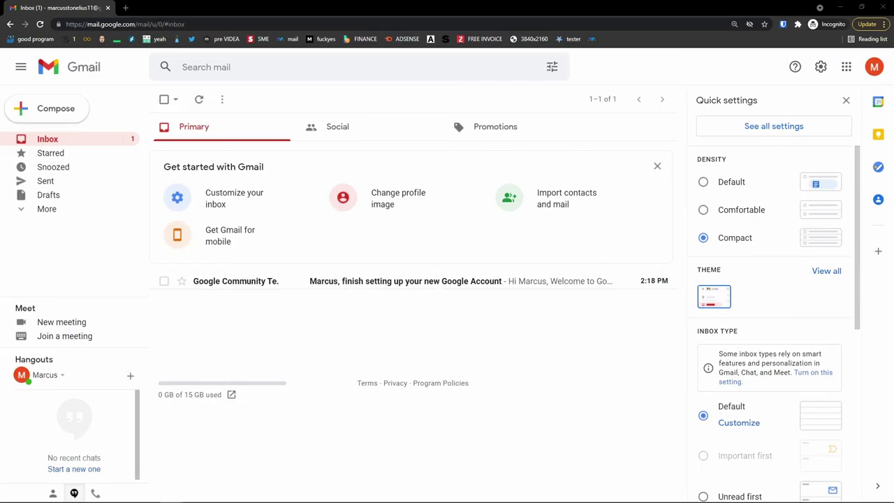
Step: Close the second account's Quick settings panel and dismiss the Get started card
{"action": "scroll", "coordinate": [780, 202], "scroll_direction": "down", "scroll_amount": 4}
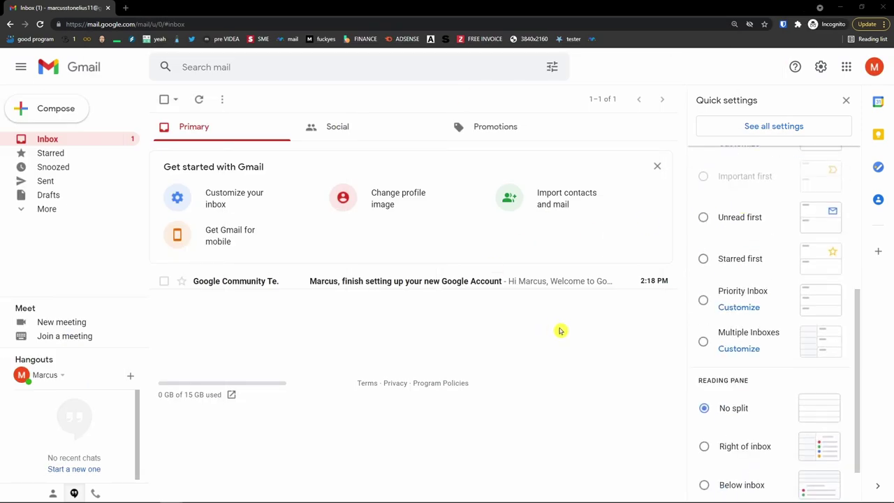
{"action": "scroll", "coordinate": [742, 323], "scroll_direction": "up", "scroll_amount": 4}
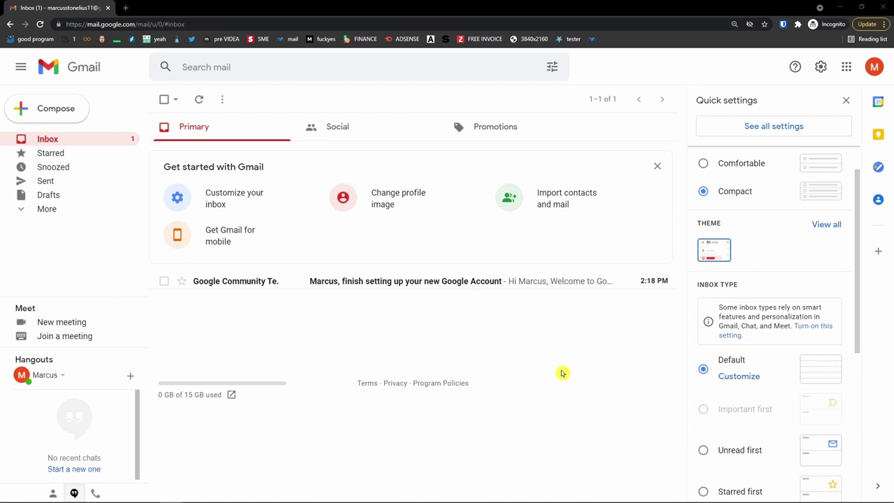
{"action": "left_click", "coordinate": [845, 101]}
{"action": "mouse_move", "coordinate": [327, 496]}
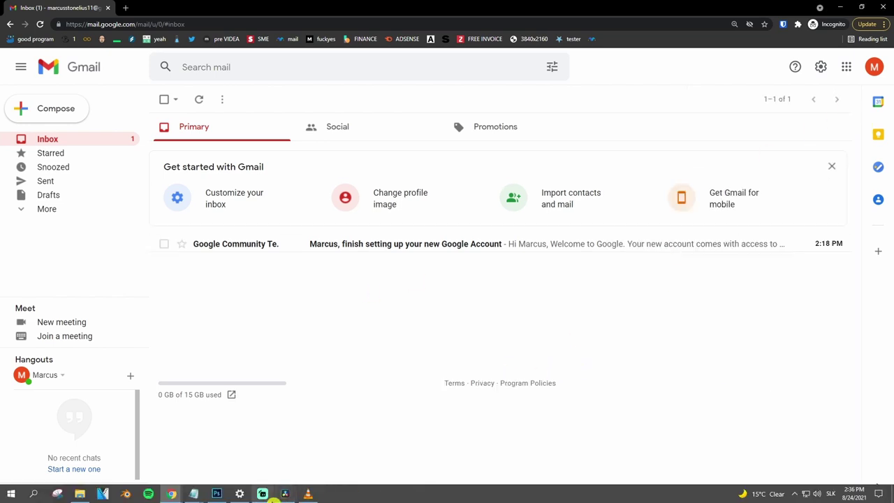
{"action": "left_click", "coordinate": [262, 493]}
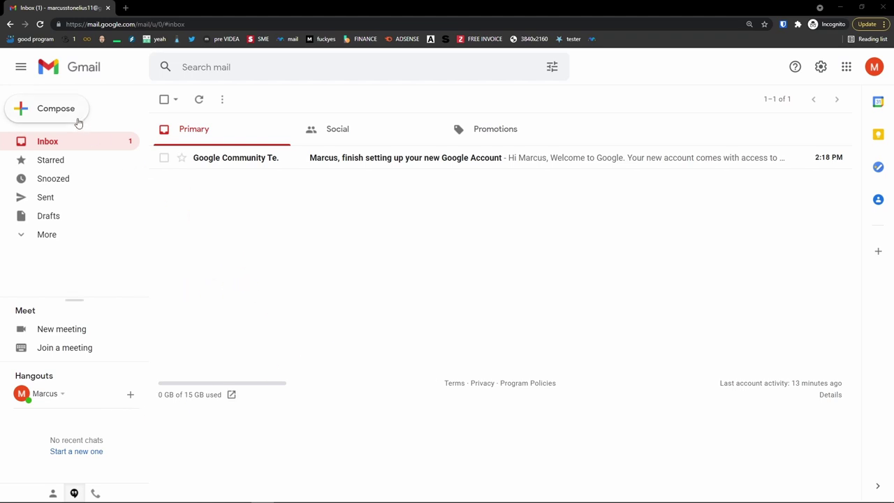
Step: Open two new message drafts, minimizing and then restoring both
{"action": "left_click", "coordinate": [56, 111]}
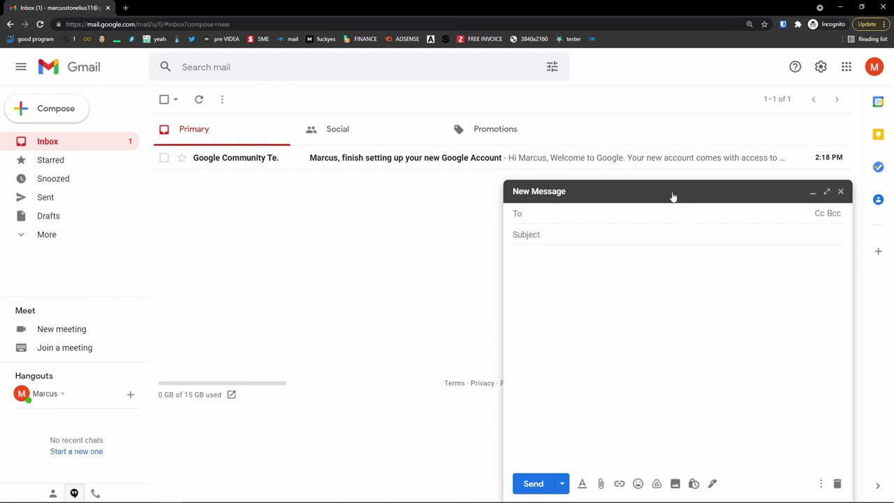
{"action": "left_click", "coordinate": [670, 196]}
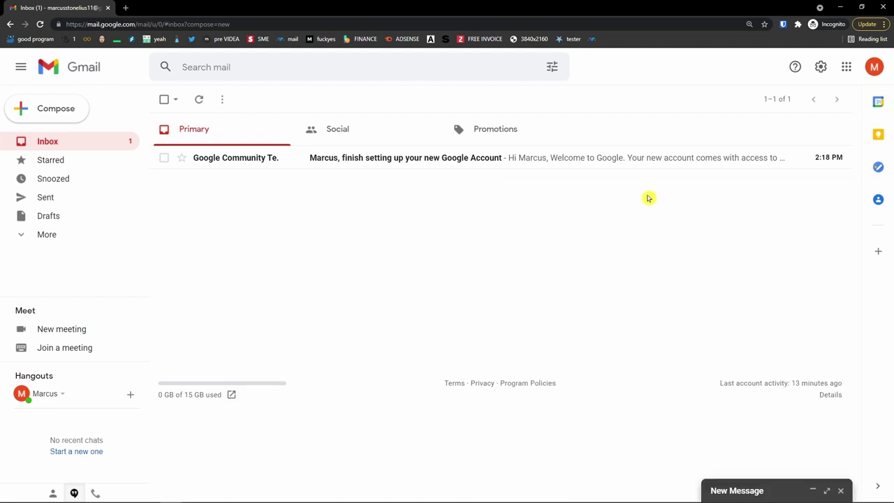
{"action": "left_click", "coordinate": [72, 110]}
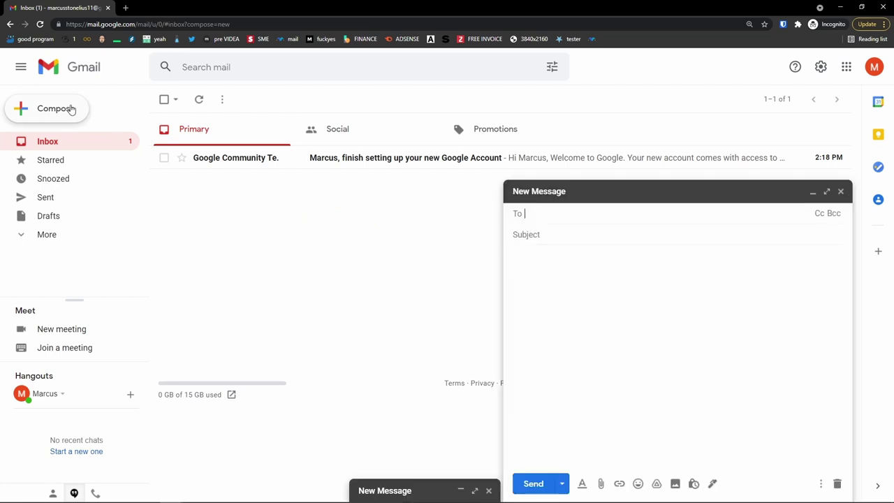
{"action": "left_click", "coordinate": [625, 190]}
{"action": "left_click", "coordinate": [605, 490]}
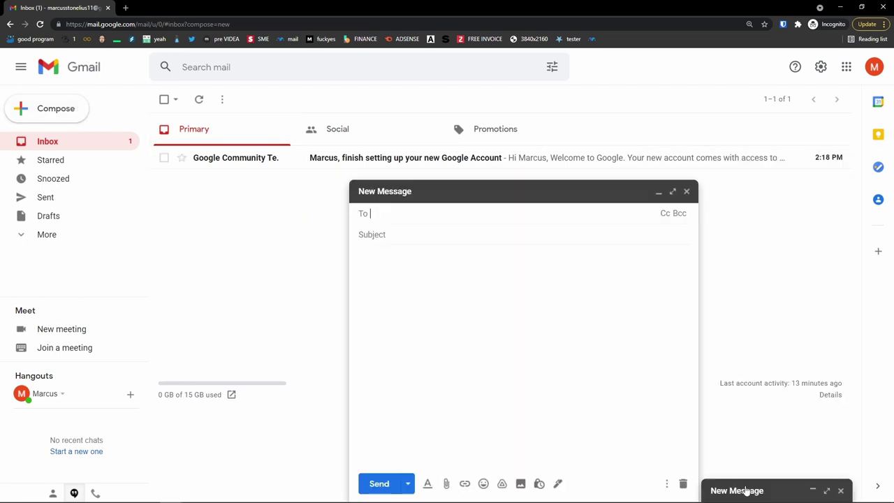
{"action": "left_click", "coordinate": [746, 491]}
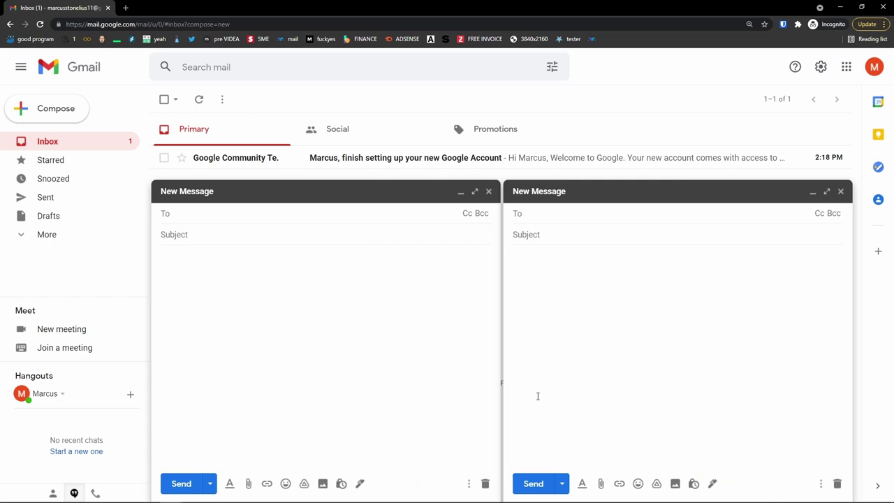
Step: Minimize the drafts, restore one and expand it to full screen
{"action": "left_click", "coordinate": [675, 199]}
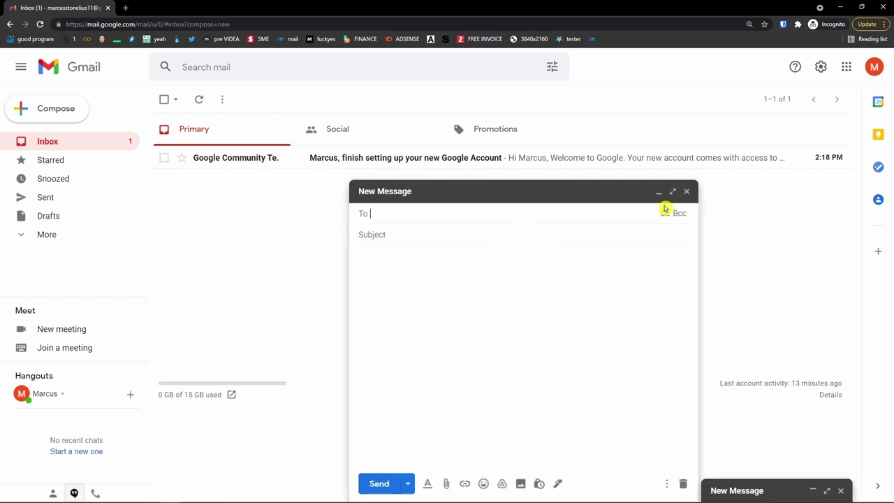
{"action": "left_click", "coordinate": [540, 196]}
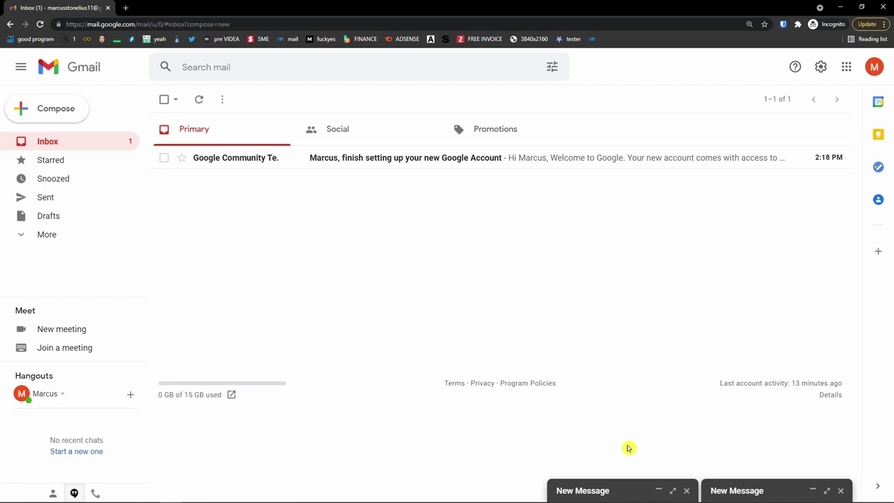
{"action": "left_click", "coordinate": [619, 491]}
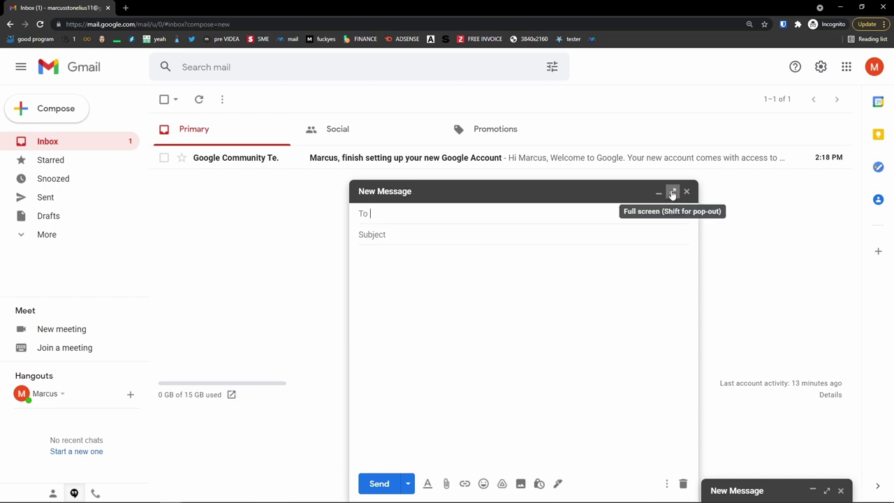
{"action": "left_click", "coordinate": [672, 192]}
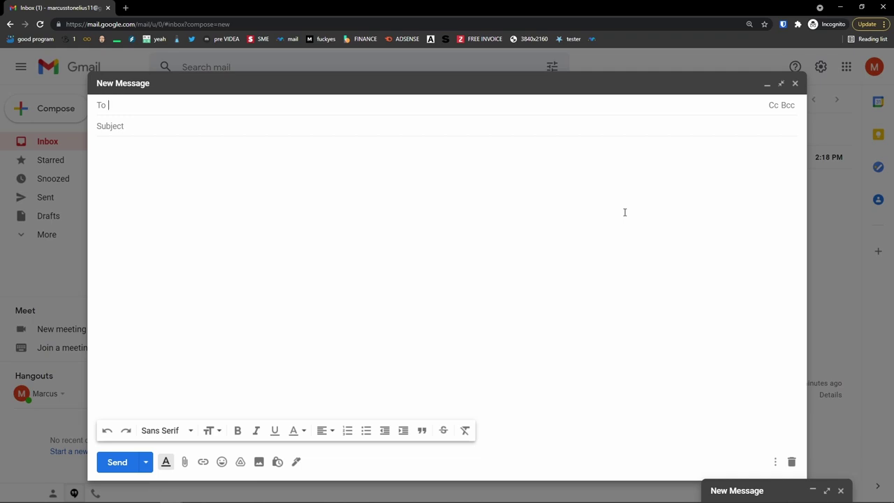
Step: Enter the recipient's email address in the To field
{"action": "left_click", "coordinate": [209, 102]}
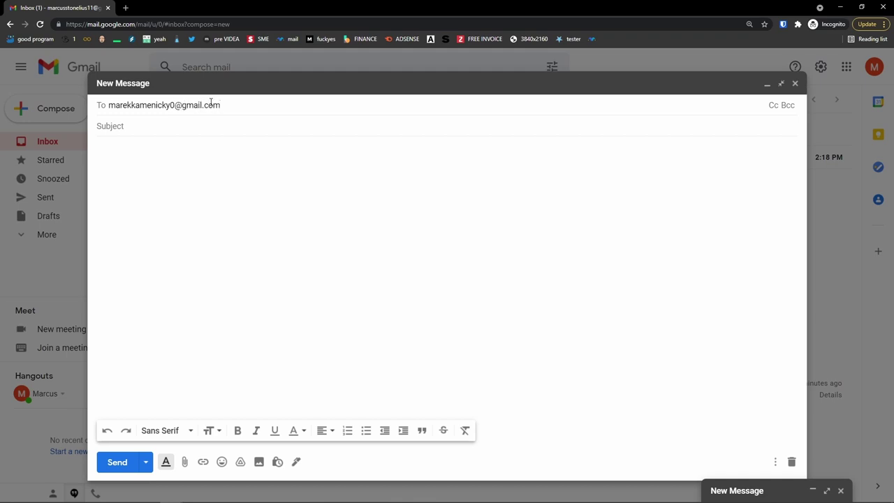
{"action": "double_click", "coordinate": [213, 105]}
{"action": "left_click", "coordinate": [214, 105]}
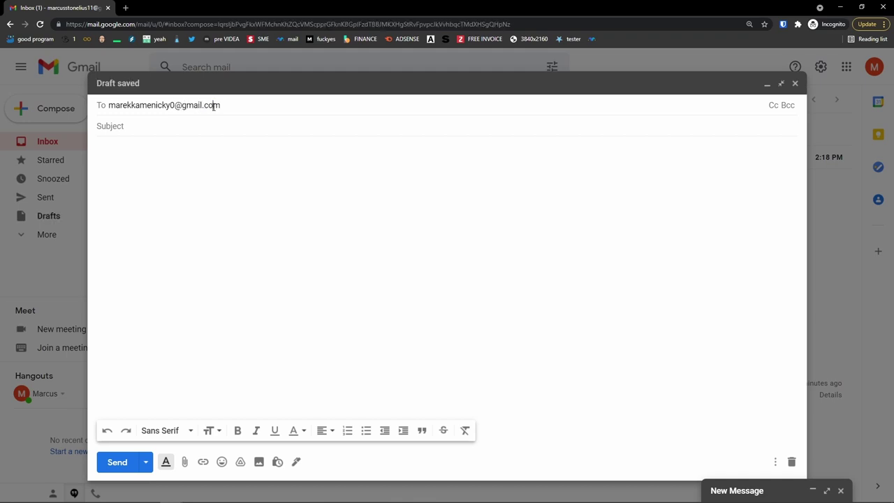
{"action": "triple_click", "coordinate": [213, 105]}
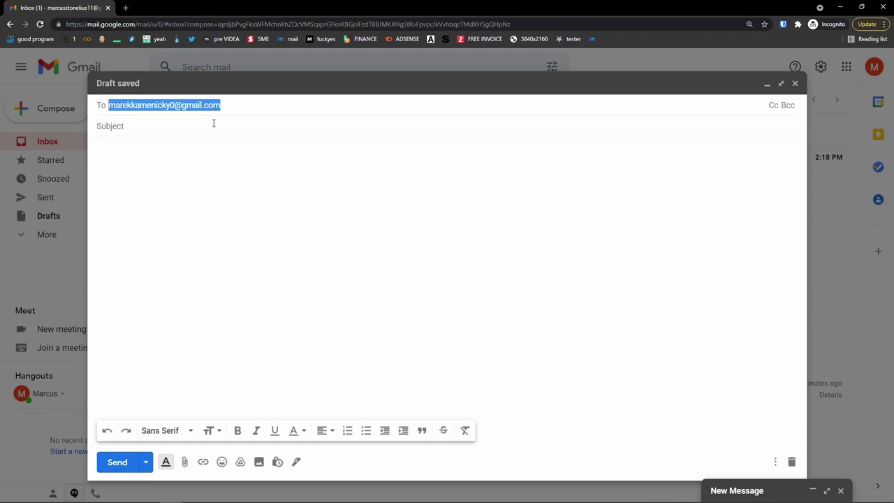
Step: Add the subject 'Hi there!' and a greeting with the body line 'How are you doing'
{"action": "left_click", "coordinate": [201, 115]}
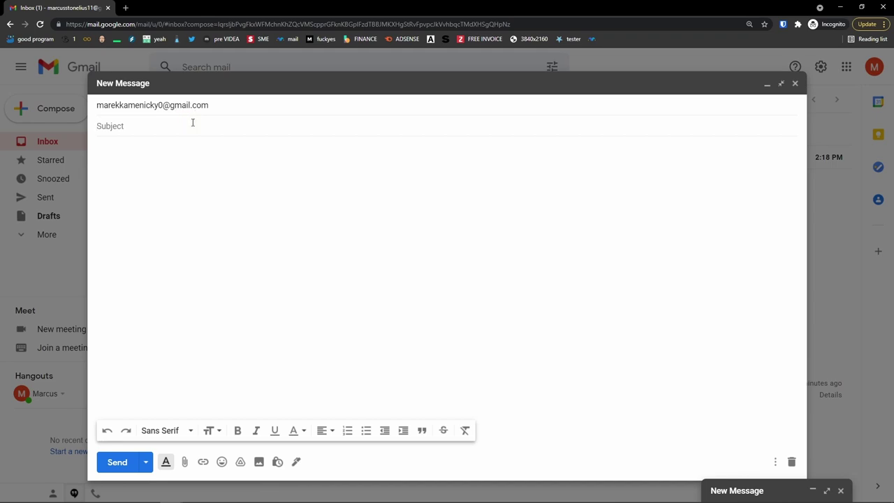
{"action": "type", "text": "Hi there!"}
{"action": "left_click", "coordinate": [200, 162]}
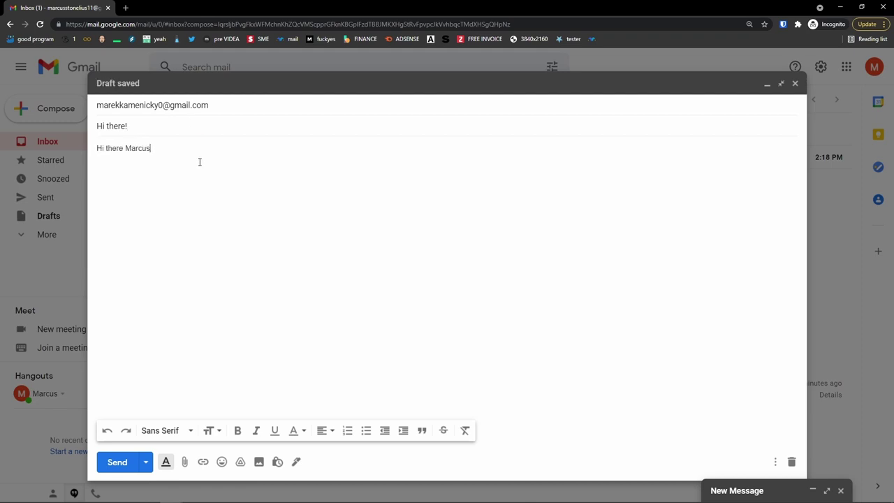
{"action": "type", "text": "you d"}
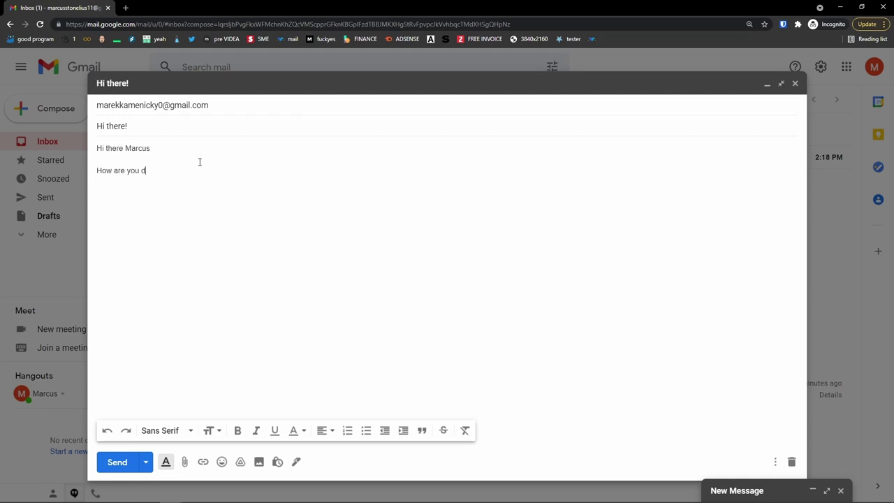
{"action": "key", "text": "ctrl+plus"}
{"action": "key", "text": "ctrl+plus"}
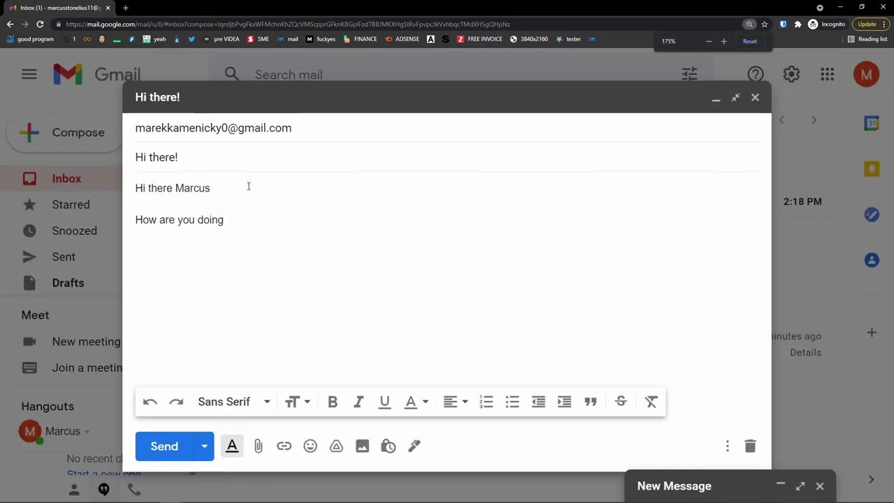
Step: Undo and redo the body typing, then select the 'How are you doing' line
{"action": "left_click", "coordinate": [131, 416]}
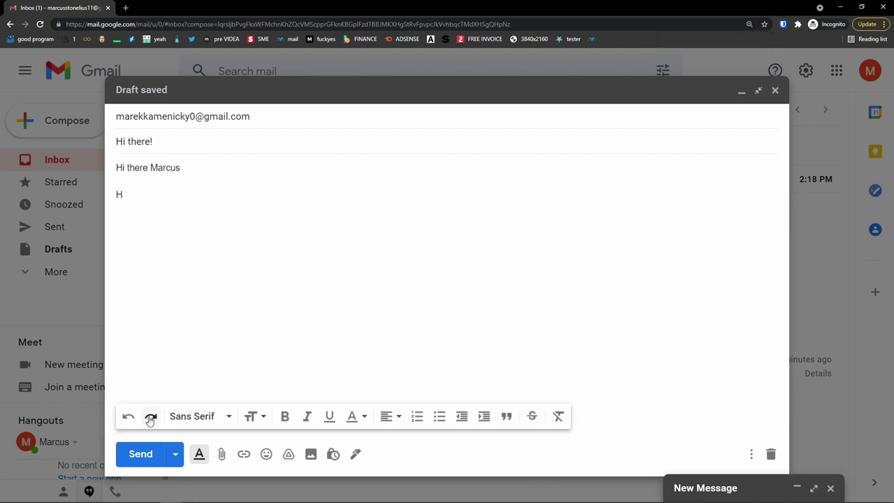
{"action": "left_click", "coordinate": [150, 416]}
{"action": "left_click", "coordinate": [129, 416]}
{"action": "left_click", "coordinate": [150, 416]}
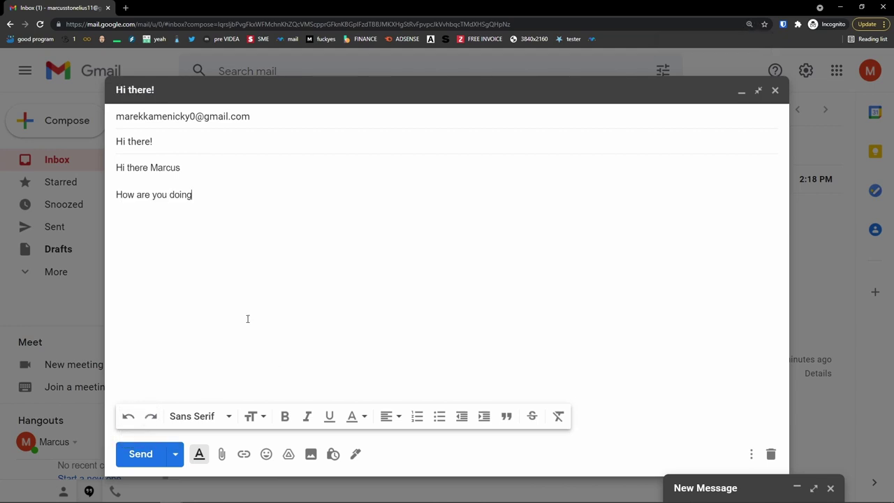
{"action": "left_click_drag", "start_coordinate": [193, 195], "coordinate": [117, 195]}
{"action": "left_click", "coordinate": [116, 196]}
{"action": "key", "text": "ctrl+a"}
{"action": "triple_click", "coordinate": [135, 196]}
Step: Try the Wide font and Huge text size on the line
{"action": "left_click", "coordinate": [197, 416]}
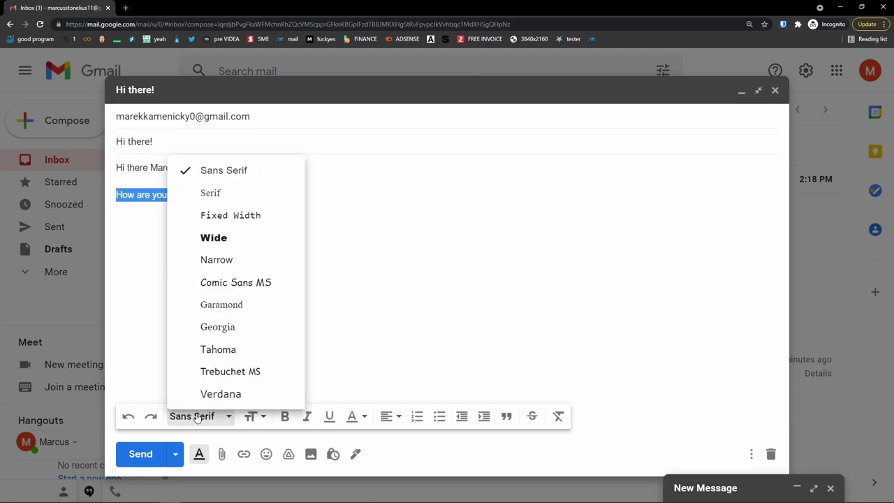
{"action": "left_click", "coordinate": [214, 237]}
{"action": "left_click", "coordinate": [213, 242]}
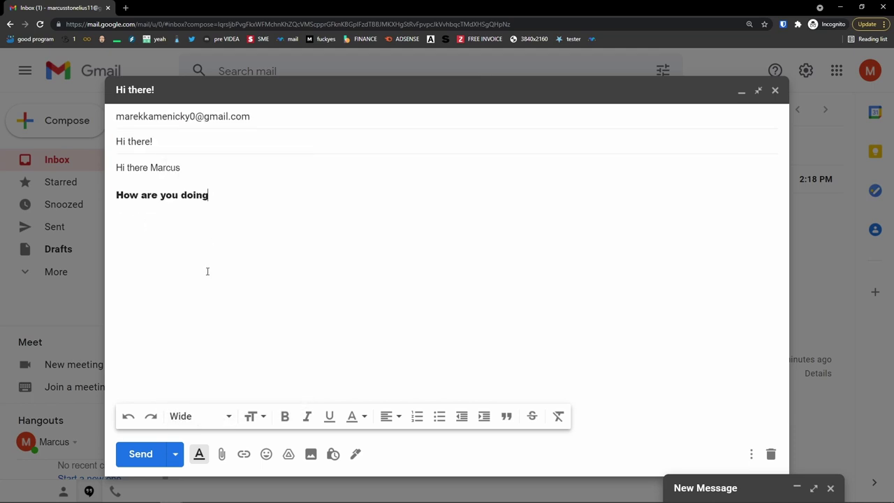
{"action": "left_click", "coordinate": [256, 416]}
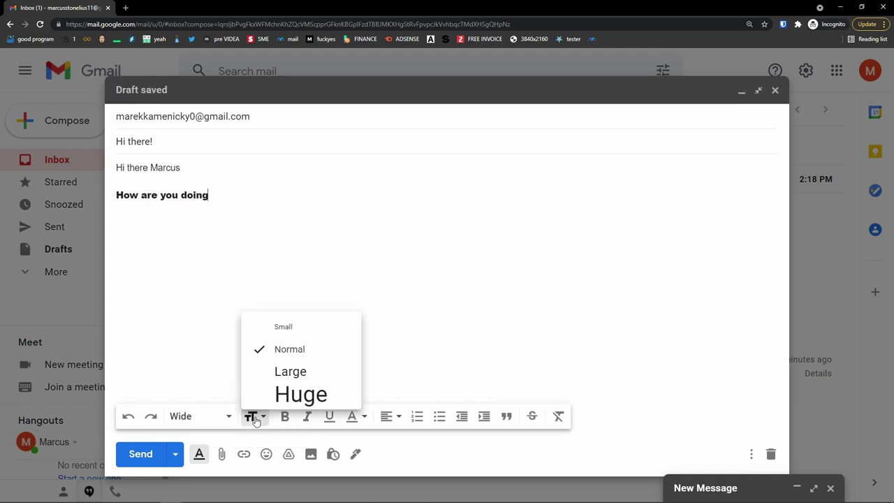
{"action": "left_click", "coordinate": [203, 226]}
{"action": "triple_click", "coordinate": [195, 203]}
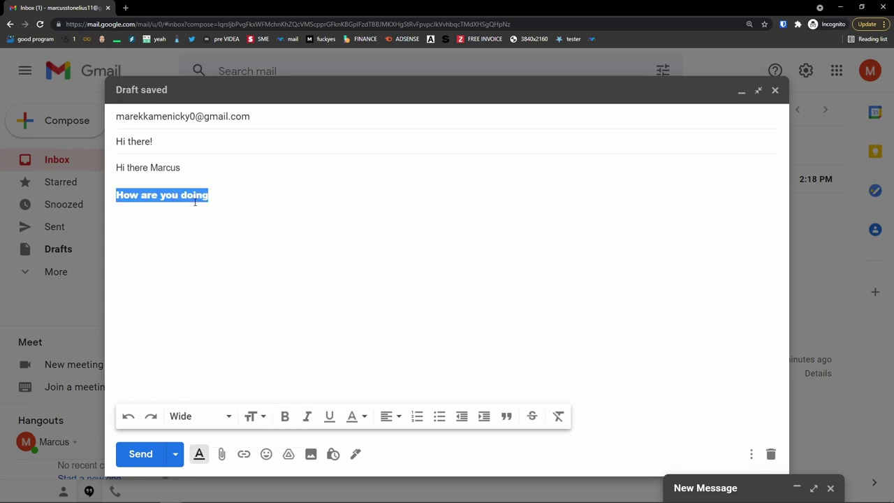
{"action": "left_click", "coordinate": [253, 415]}
{"action": "left_click", "coordinate": [279, 395]}
{"action": "left_click", "coordinate": [254, 308]}
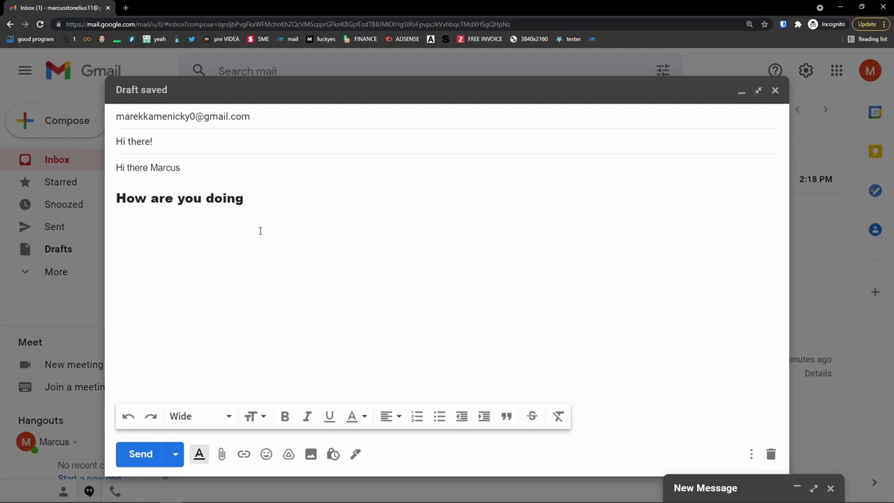
Step: Set the line to Large size, bold, in Comic Sans MS
{"action": "left_click_drag", "start_coordinate": [247, 210], "coordinate": [114, 196]}
{"action": "left_click", "coordinate": [255, 416]}
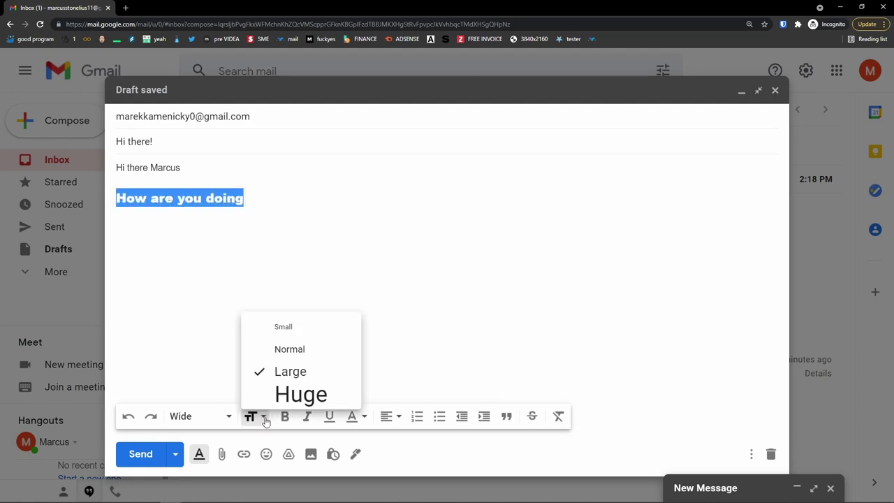
{"action": "left_click", "coordinate": [275, 392]}
{"action": "left_click", "coordinate": [256, 416]}
{"action": "left_click", "coordinate": [275, 378]}
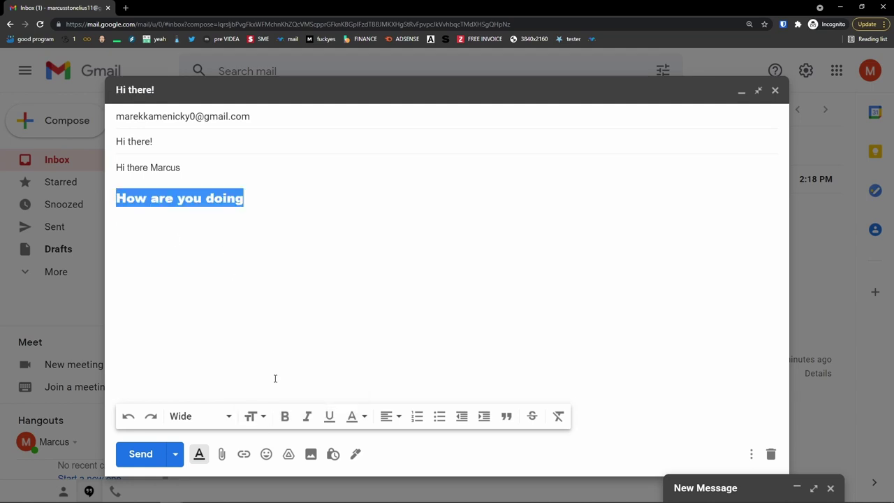
{"action": "left_click", "coordinate": [286, 417]}
{"action": "left_click", "coordinate": [202, 416]}
{"action": "left_click", "coordinate": [236, 283]}
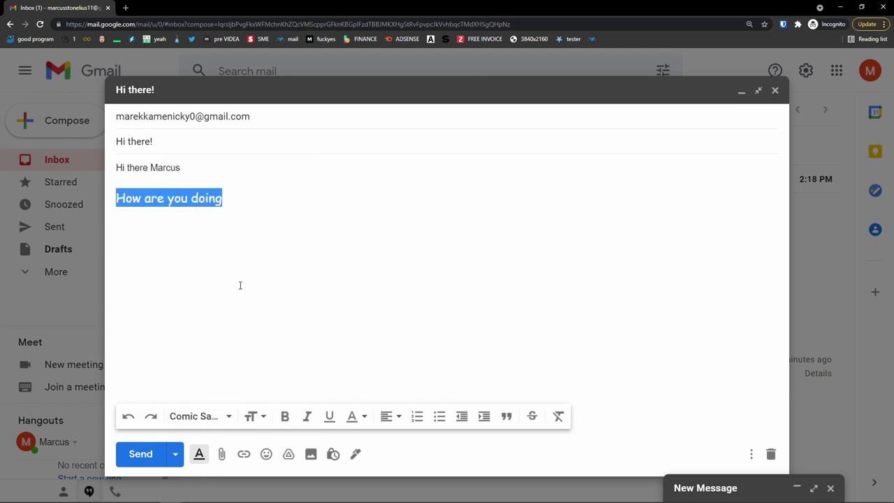
{"action": "left_click", "coordinate": [285, 416]}
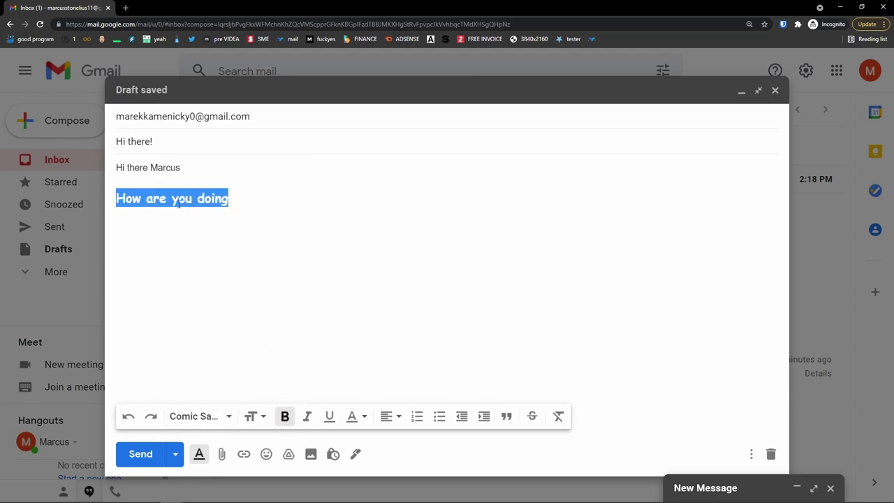
{"action": "left_click", "coordinate": [172, 234]}
{"action": "left_click_drag", "start_coordinate": [227, 198], "coordinate": [120, 197]}
Step: Make the line italic and underlined, trying green and yellow before colouring it blue
{"action": "left_click", "coordinate": [307, 417]}
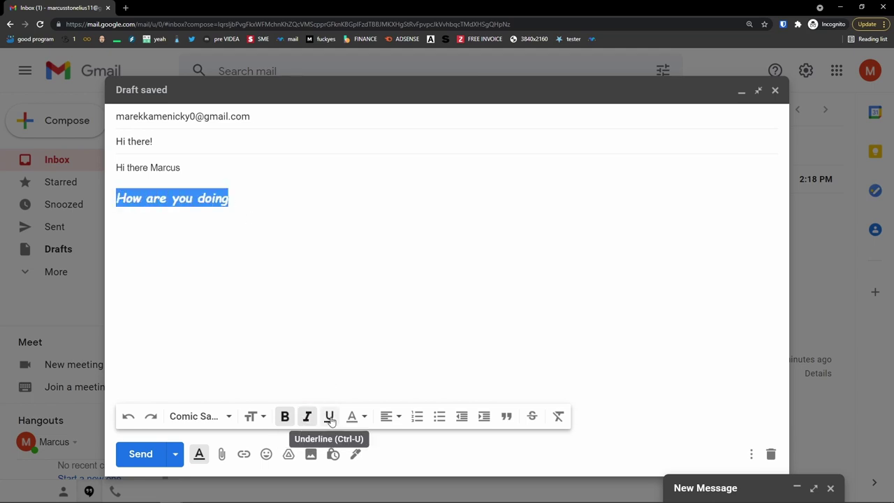
{"action": "left_click", "coordinate": [329, 416]}
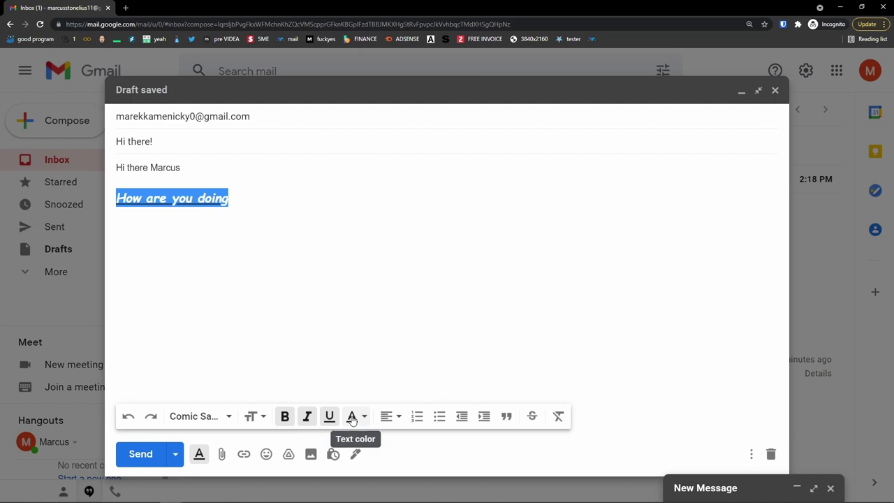
{"action": "left_click", "coordinate": [352, 417]}
{"action": "left_click", "coordinate": [302, 314]}
{"action": "left_click", "coordinate": [275, 267]}
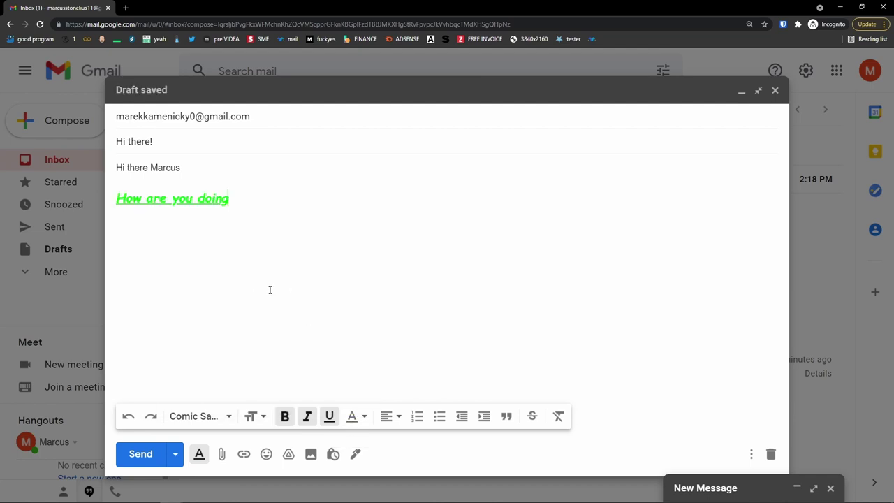
{"action": "left_click_drag", "start_coordinate": [255, 218], "coordinate": [118, 209]}
{"action": "left_click", "coordinate": [361, 415]}
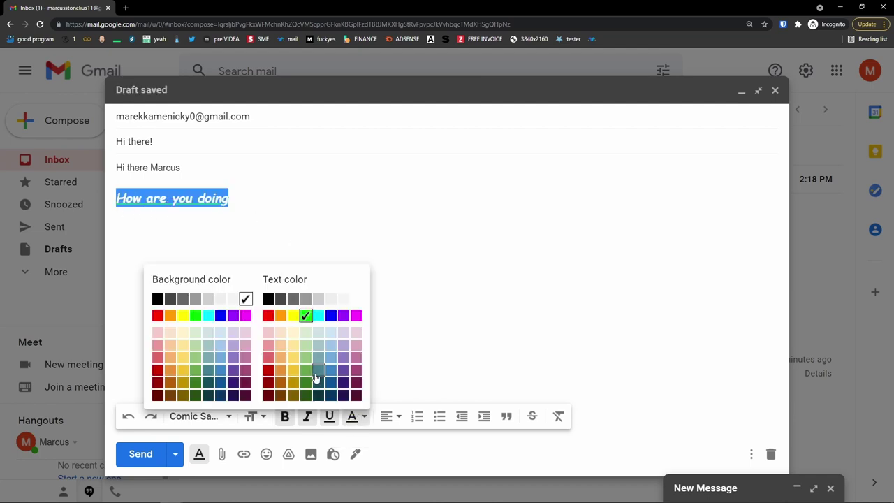
{"action": "left_click", "coordinate": [291, 316]}
{"action": "left_click_drag", "start_coordinate": [353, 345], "coordinate": [117, 236]}
{"action": "left_click", "coordinate": [364, 417]}
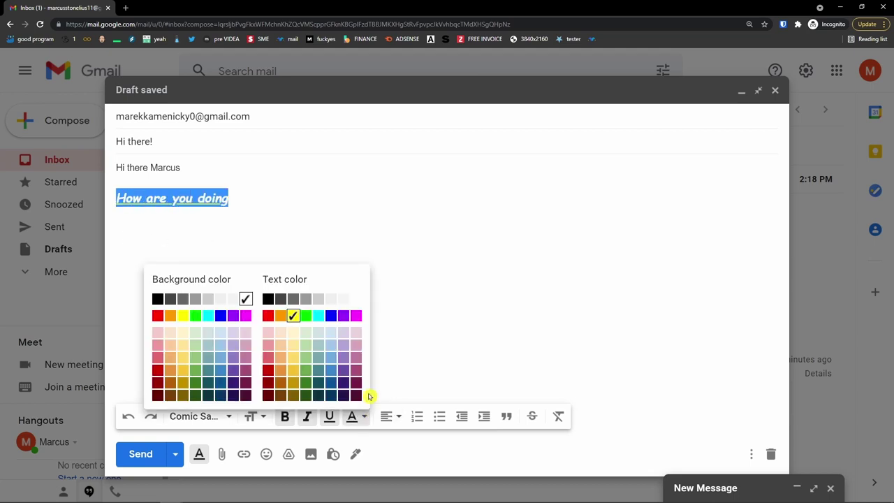
{"action": "left_click", "coordinate": [331, 318]}
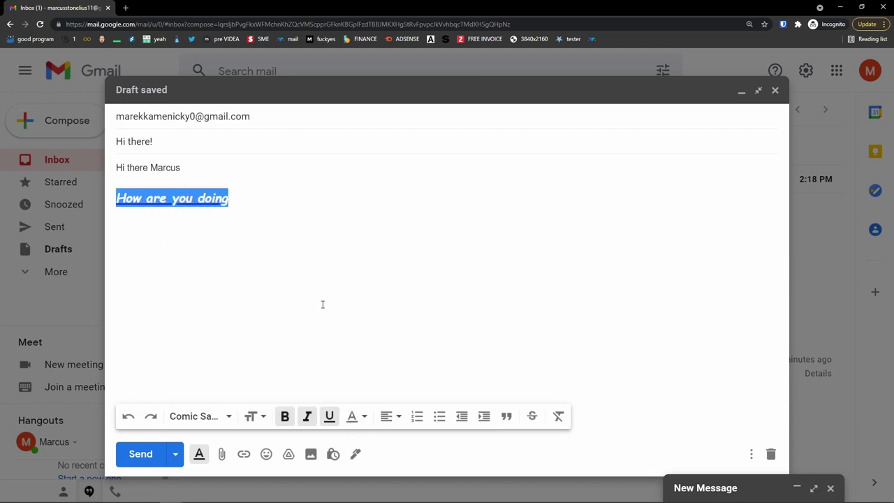
{"action": "left_click", "coordinate": [305, 288]}
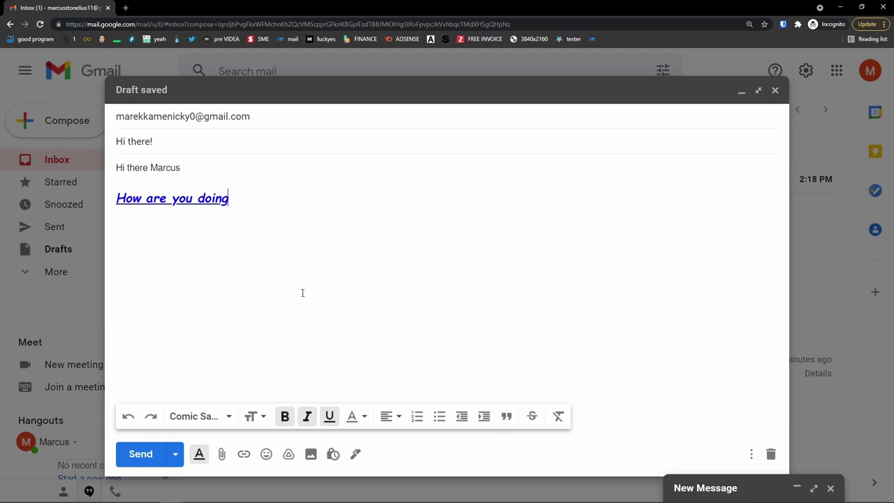
Step: Try centre and right alignment, then return the line to left alignment
{"action": "left_click_drag", "start_coordinate": [257, 217], "coordinate": [117, 208]}
{"action": "left_click", "coordinate": [390, 416]}
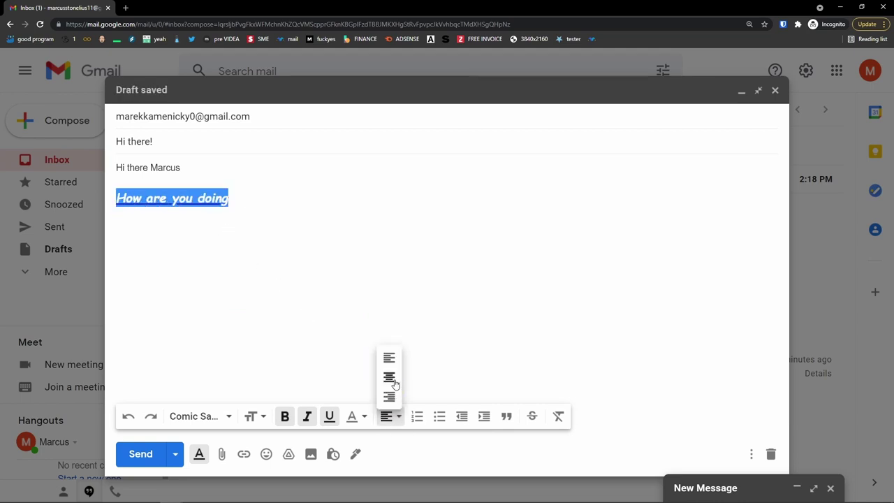
{"action": "left_click", "coordinate": [393, 375]}
{"action": "left_click", "coordinate": [388, 417]}
{"action": "left_click", "coordinate": [388, 396]}
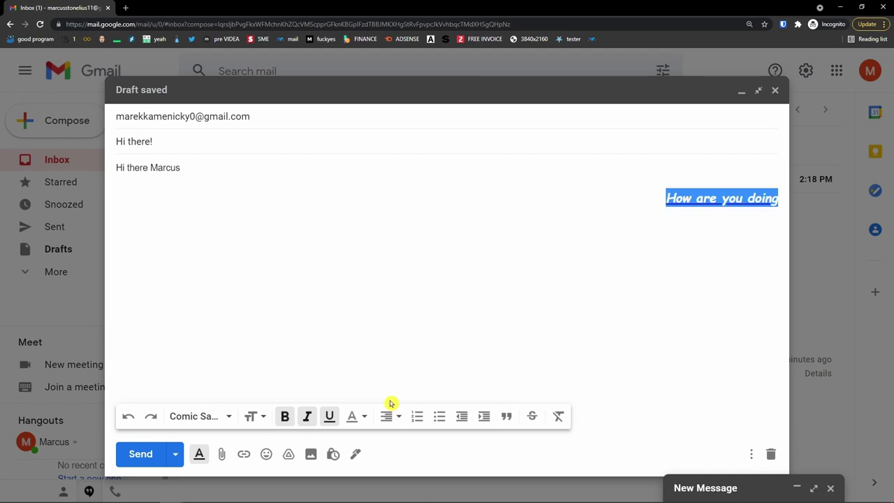
{"action": "left_click", "coordinate": [389, 416]}
{"action": "left_click", "coordinate": [396, 360]}
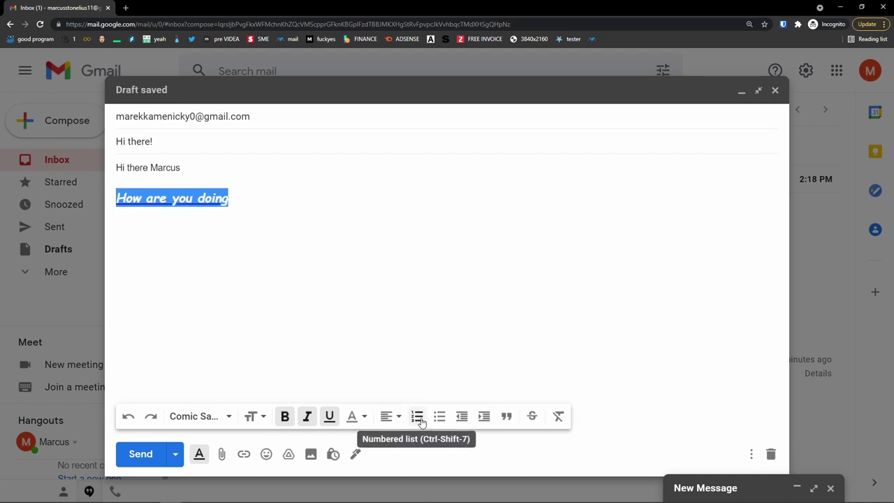
Step: Start a numbered list below the line with items Good, Bad and Wrong
{"action": "left_click", "coordinate": [321, 256]}
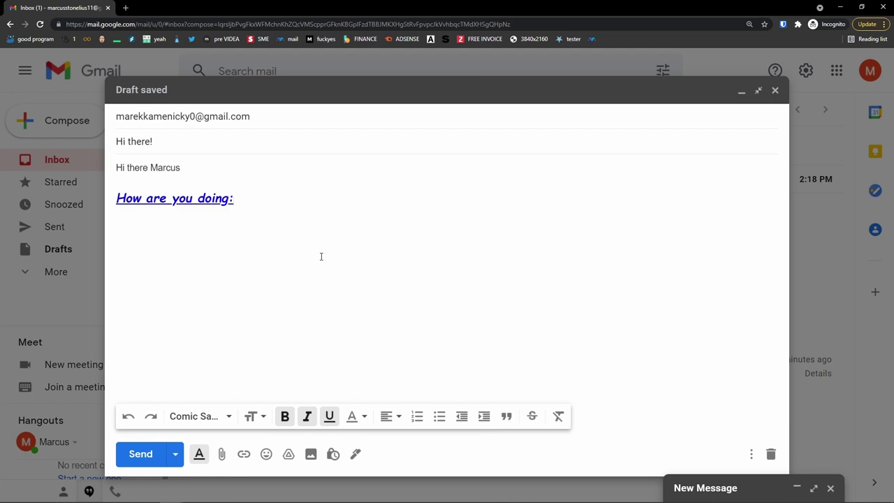
{"action": "left_click", "coordinate": [416, 416]}
{"action": "type", "text": "G"}
{"action": "type", "text": "op"}
{"action": "key", "text": "BackSpace"}
{"action": "type", "text": "od"}
{"action": "key", "text": "Return"}
{"action": "type", "text": "Bad"}
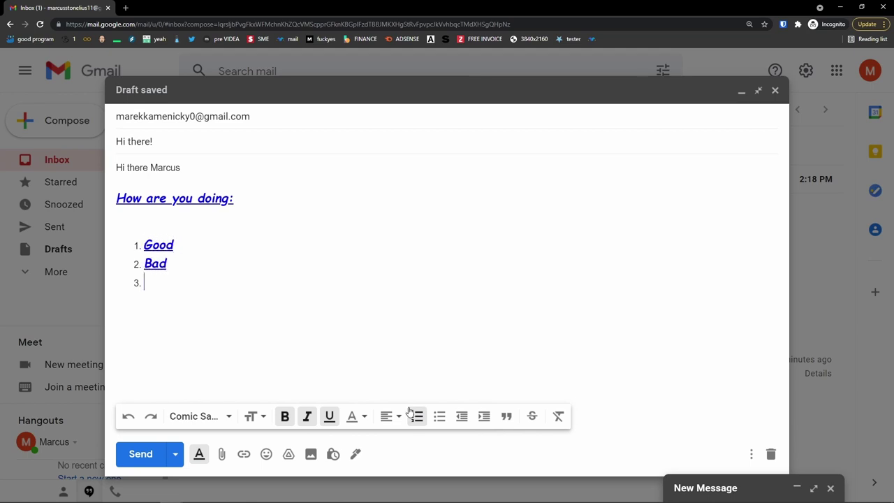
{"action": "type", "text": "Wronm"}
{"action": "key", "text": "BackSpace"}
{"action": "type", "text": "g"}
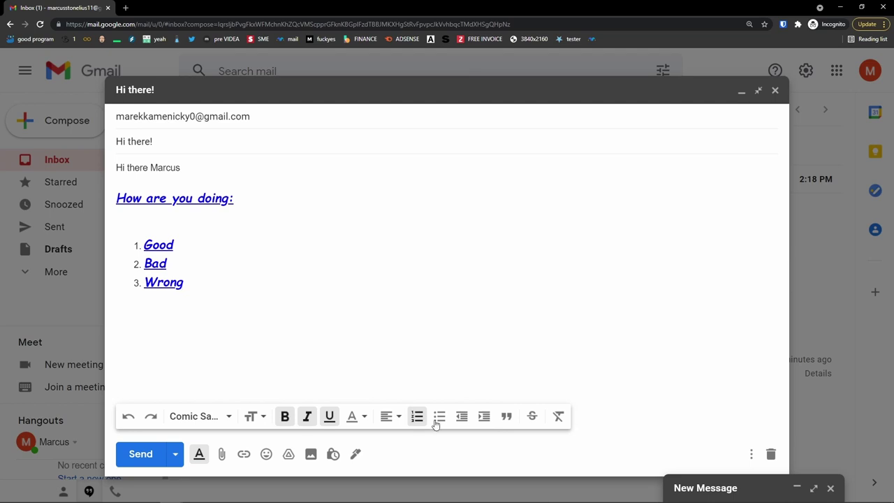
Step: Toggle item 3 between bulleted and numbered, exit the list, and change 'Wrong' to 'Nah'
{"action": "left_click", "coordinate": [442, 423]}
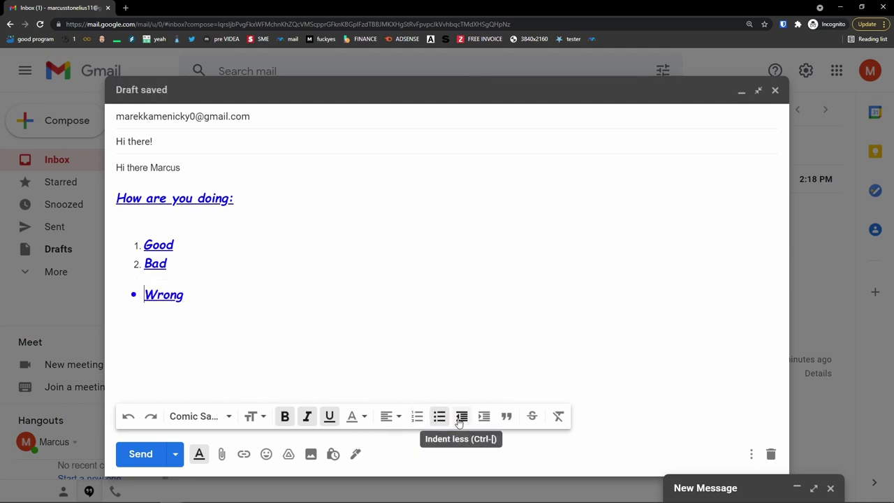
{"action": "left_click", "coordinate": [417, 417]}
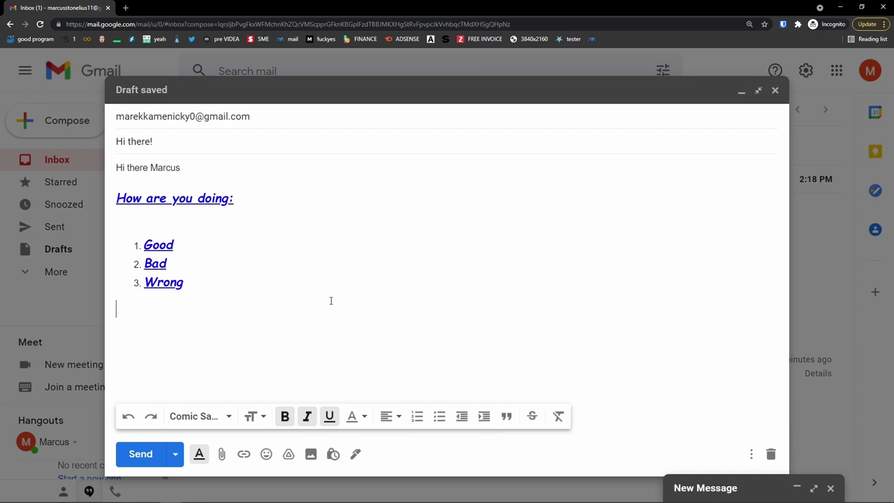
{"action": "key", "text": "ctrl+shift+7"}
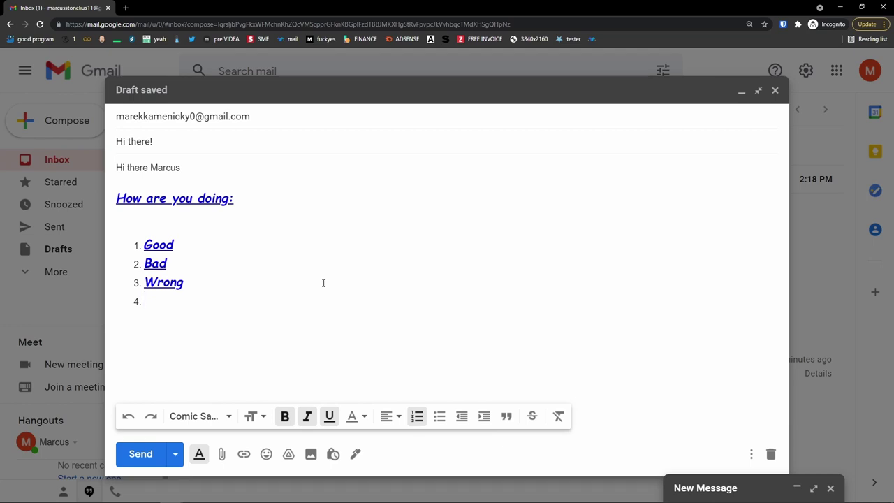
{"action": "key", "text": "BackSpace"}
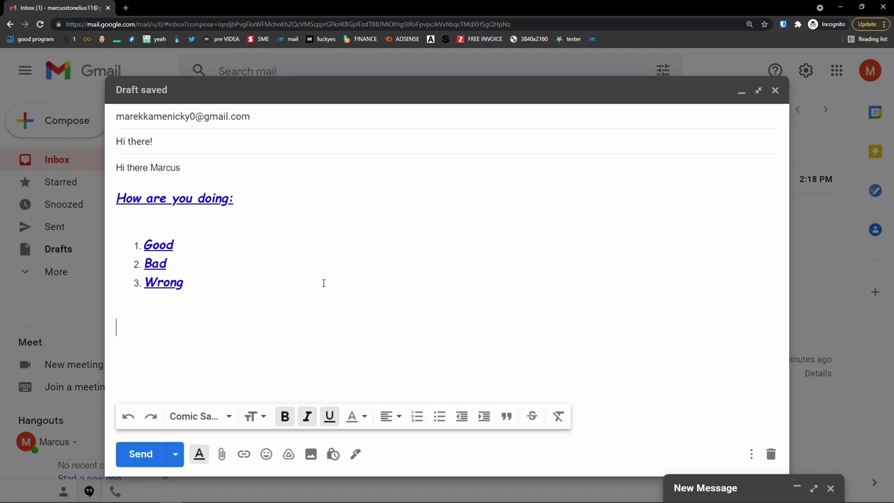
{"action": "key", "text": "BackSpace"}
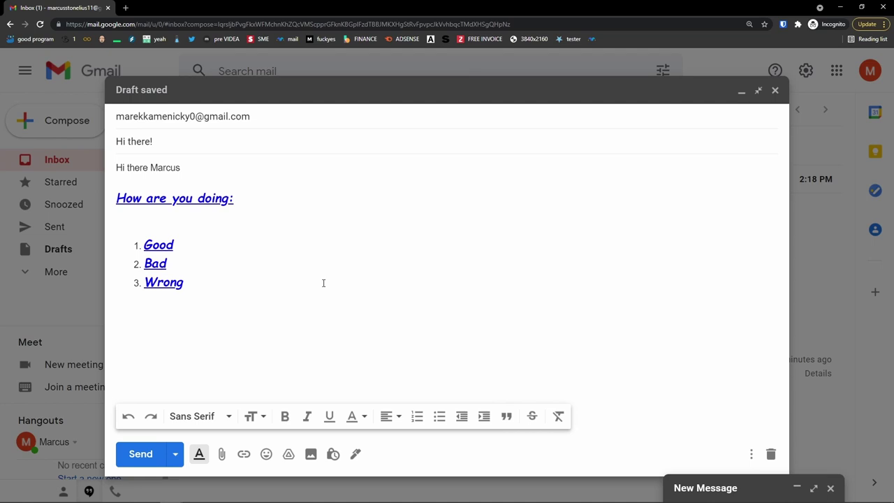
{"action": "left_click_drag", "start_coordinate": [189, 287], "coordinate": [143, 283]}
{"action": "type", "text": "Nah"}
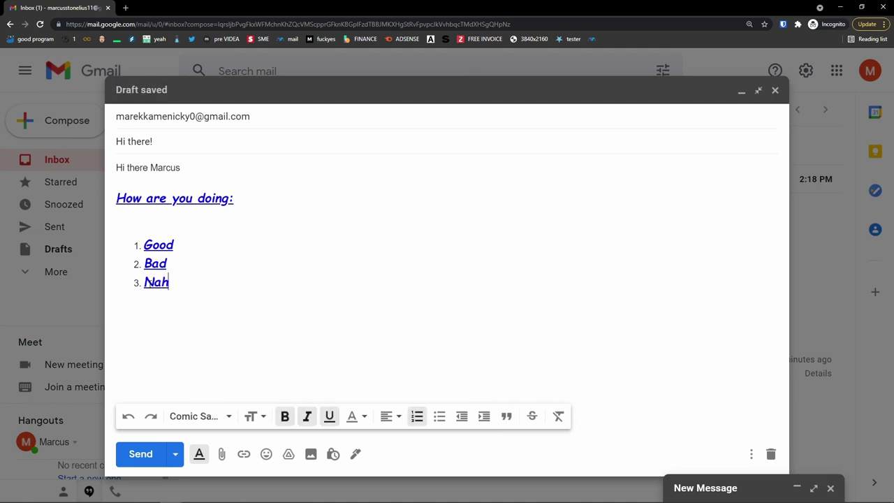
{"action": "key", "text": "Return"}
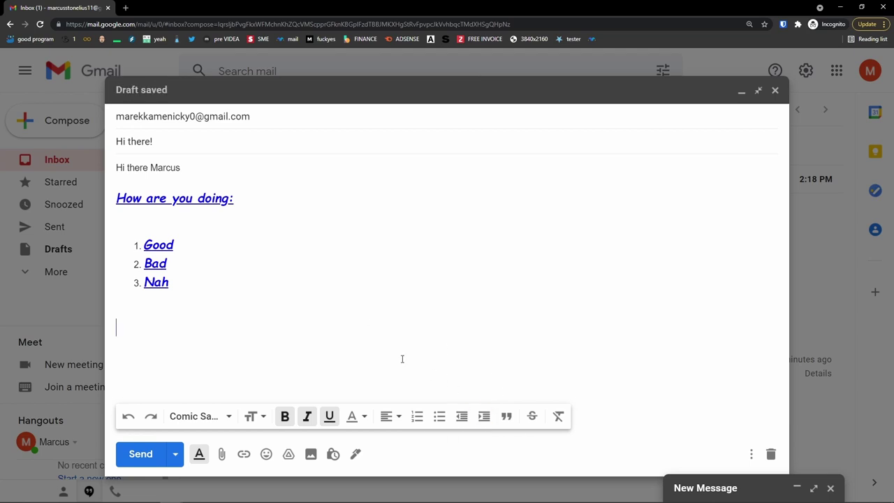
Step: Type Apple and Banana on separate lines, settling Banana at one indent level
{"action": "type", "text": "Apple"}
{"action": "key", "text": "Return"}
{"action": "type", "text": "Ban"}
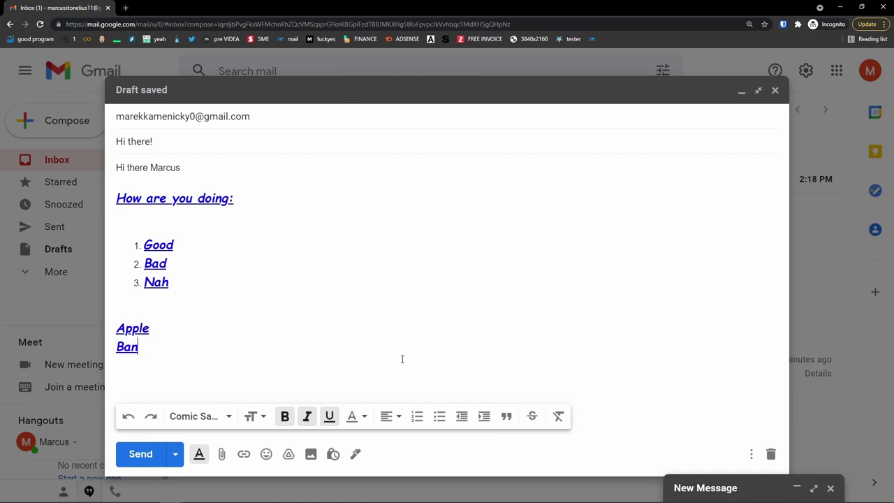
{"action": "type", "text": "ana"}
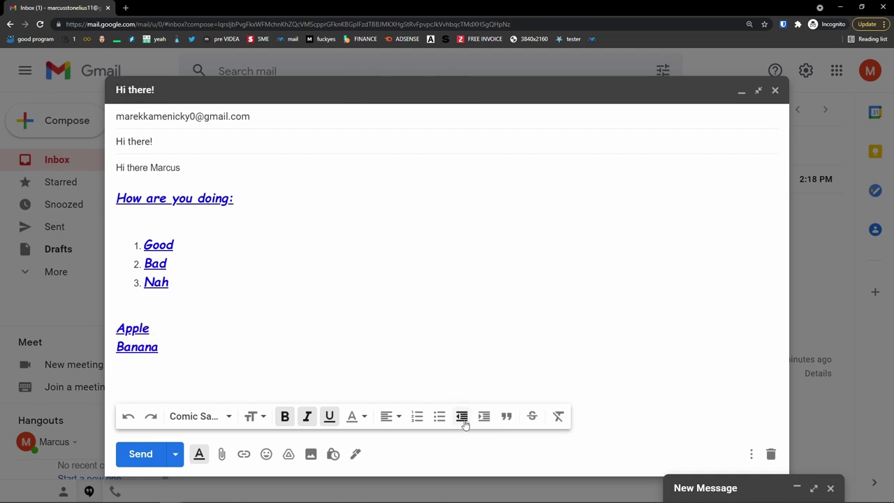
{"action": "left_click", "coordinate": [483, 419]}
{"action": "left_click", "coordinate": [483, 417]}
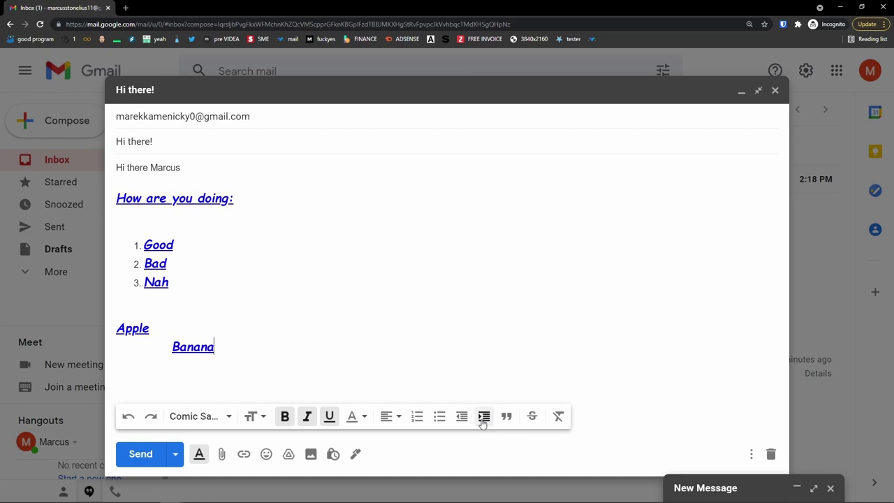
{"action": "left_click", "coordinate": [462, 417]}
{"action": "left_click", "coordinate": [461, 416]}
{"action": "left_click", "coordinate": [483, 418]}
{"action": "left_click", "coordinate": [483, 417]}
{"action": "left_click", "coordinate": [482, 418]}
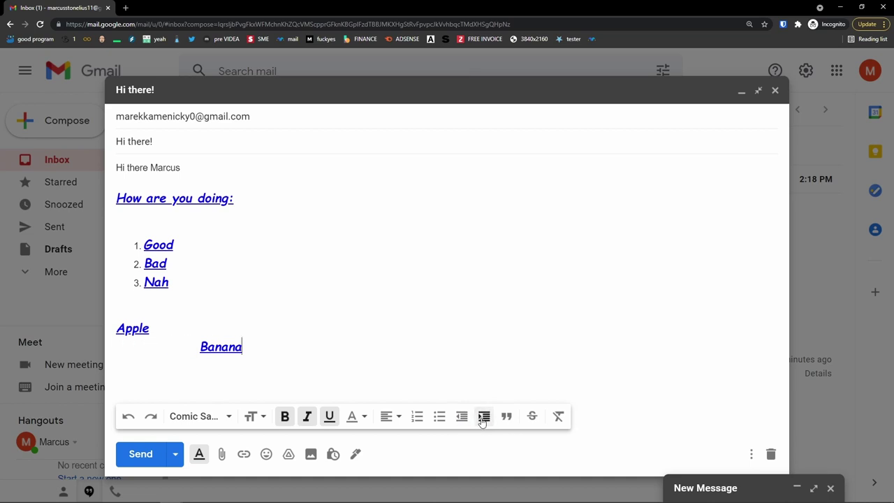
{"action": "left_click", "coordinate": [463, 417]}
{"action": "left_click", "coordinate": [463, 417]}
{"action": "left_click", "coordinate": [463, 417]}
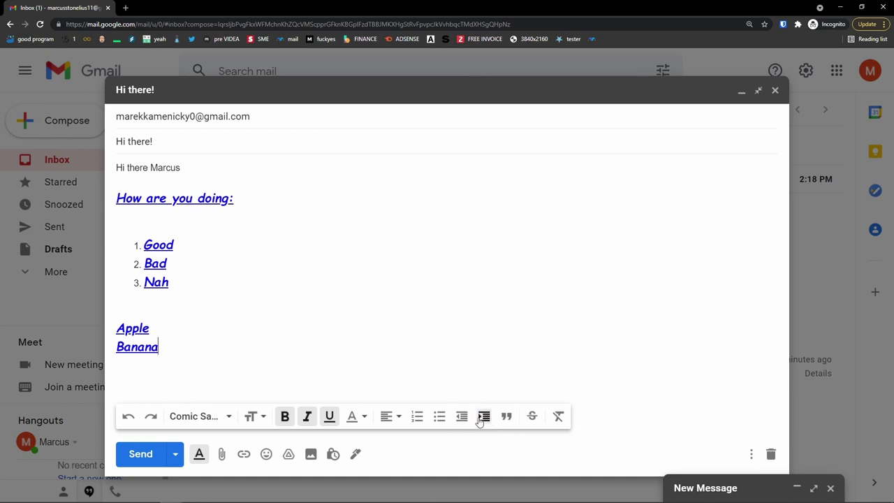
{"action": "left_click", "coordinate": [483, 418]}
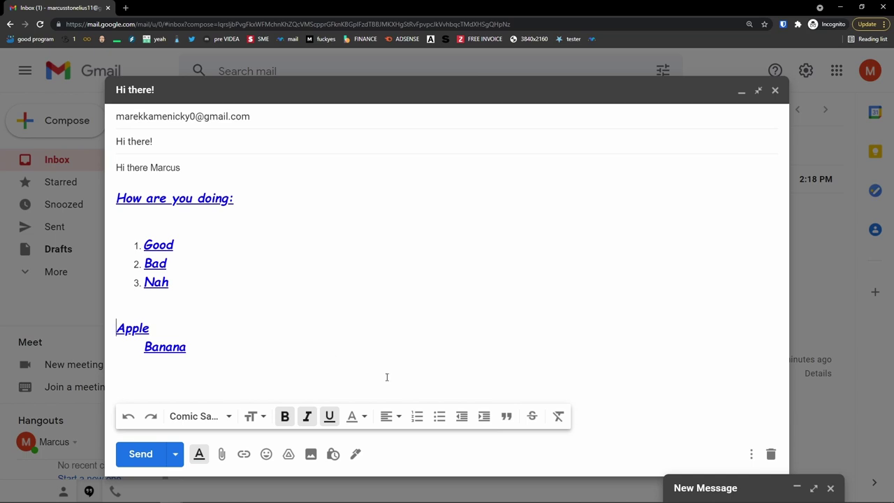
Step: Indent Apple to match Banana and format both lines as a quote
{"action": "left_click", "coordinate": [483, 418]}
{"action": "left_click", "coordinate": [482, 418]}
{"action": "left_click", "coordinate": [462, 416]}
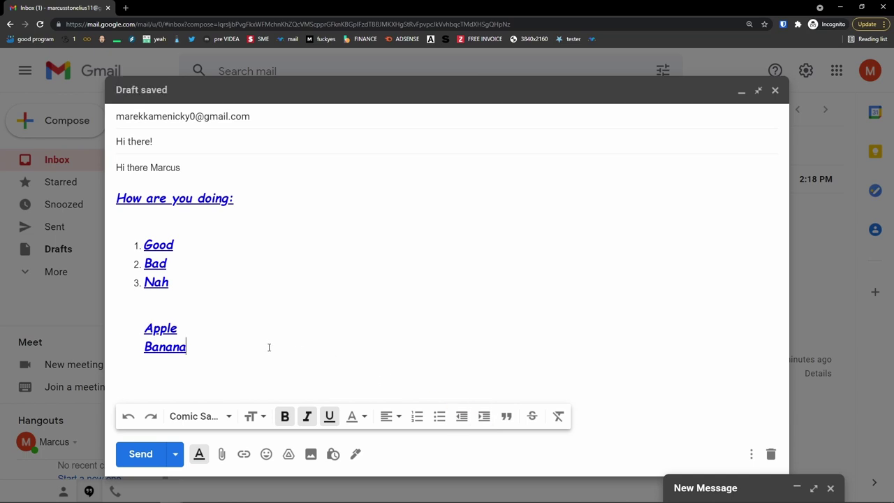
{"action": "left_click_drag", "start_coordinate": [269, 347], "coordinate": [143, 327]}
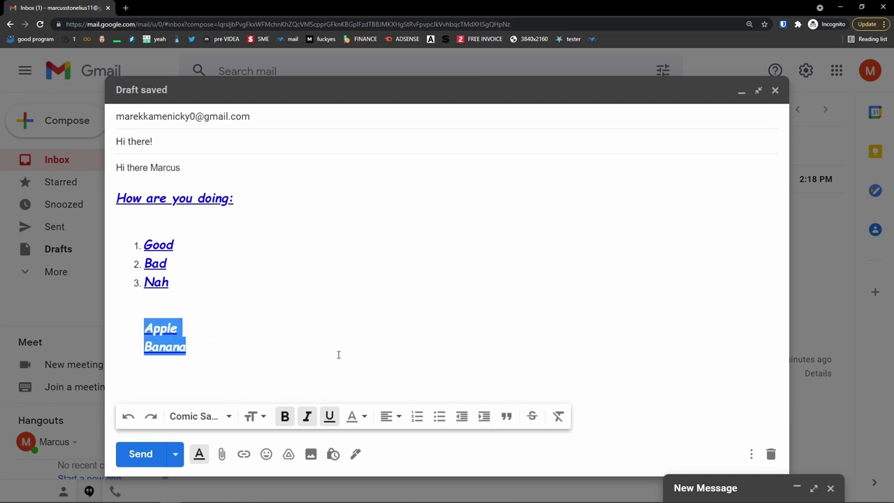
{"action": "left_click", "coordinate": [506, 417]}
{"action": "left_click", "coordinate": [116, 377]}
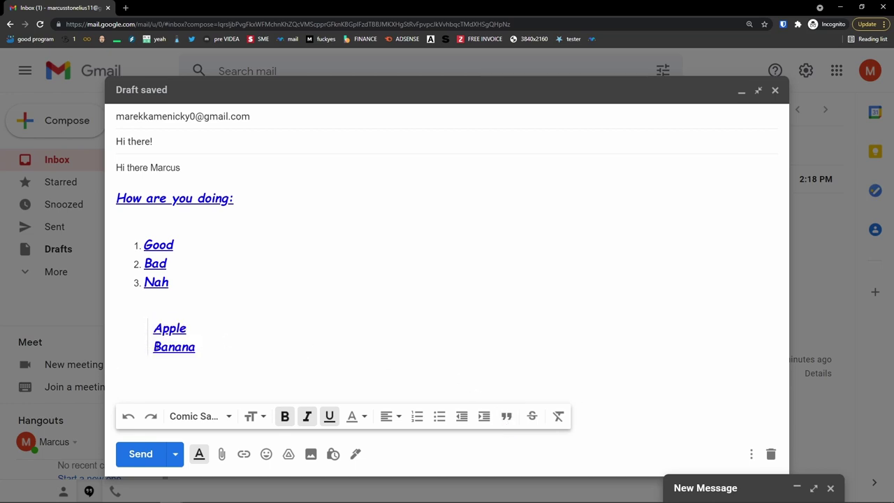
Step: Strike through the Apple and Banana lines
{"action": "left_click", "coordinate": [357, 346]}
{"action": "key", "text": "shift+Up"}
{"action": "key", "text": "shift+Home"}
{"action": "left_click", "coordinate": [532, 416]}
Step: Clear all formatting from Apple and Banana so they become plain lines
{"action": "left_click", "coordinate": [485, 369]}
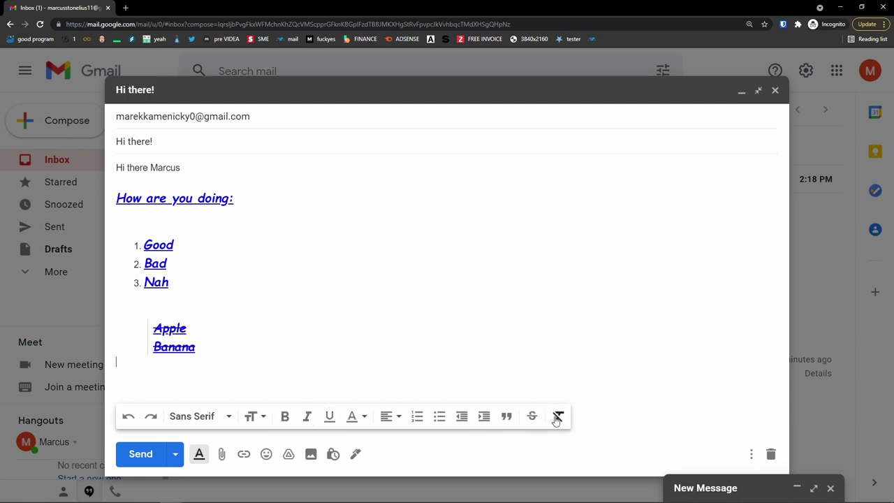
{"action": "key", "text": "shift+Left"}
{"action": "key", "text": "shift+Left"}
{"action": "key", "text": "shift+Left"}
{"action": "key", "text": "shift+Up"}
{"action": "key", "text": "shift+Home"}
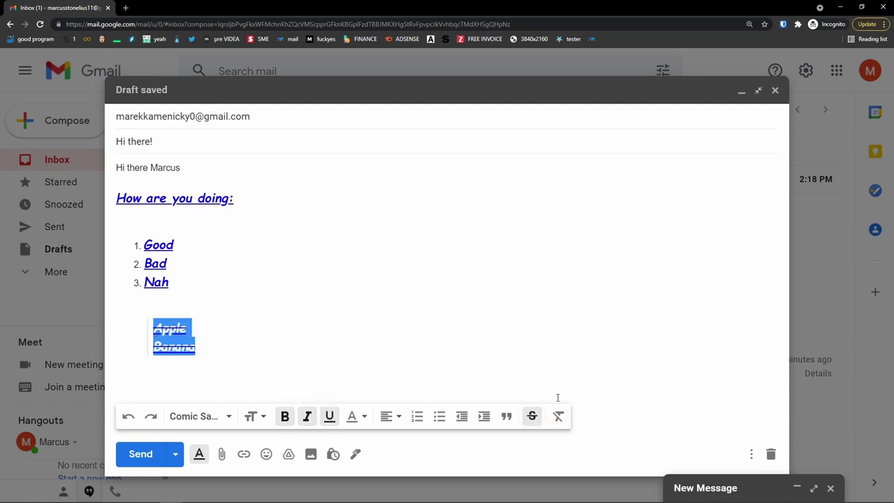
{"action": "left_click", "coordinate": [559, 416]}
{"action": "left_click", "coordinate": [505, 370]}
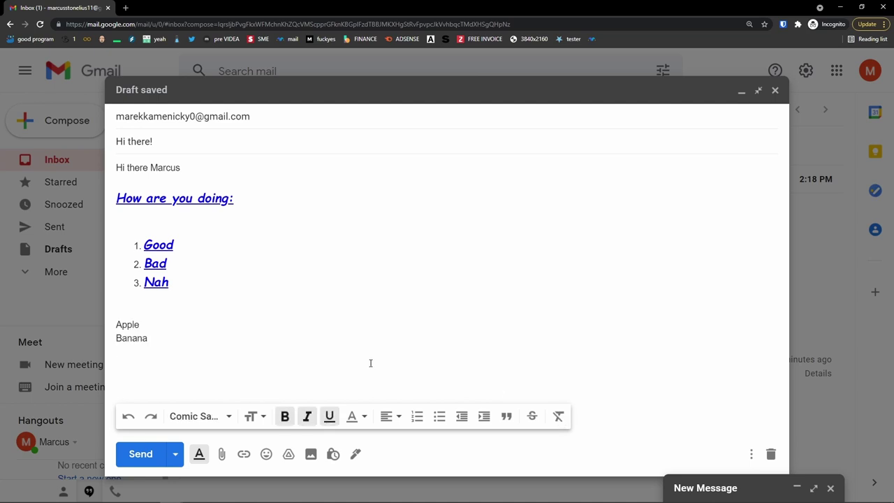
{"action": "key", "text": "shift+Up"}
{"action": "key", "text": "shift+Home"}
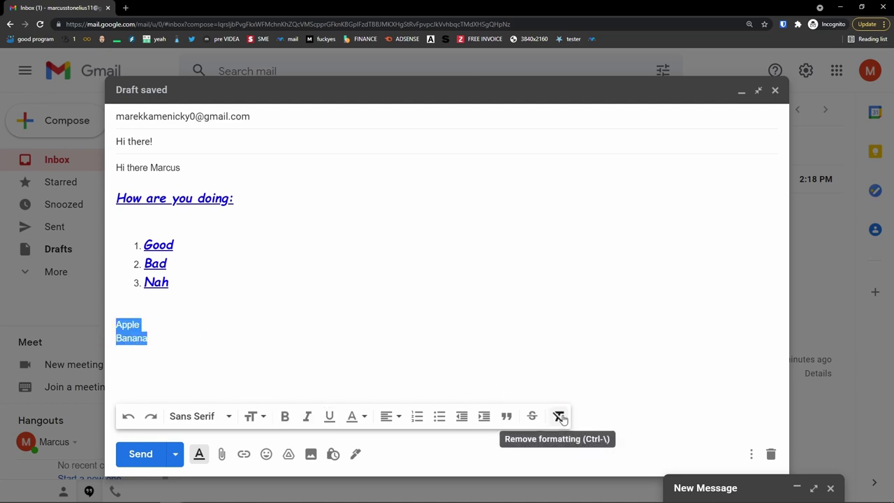
{"action": "left_click", "coordinate": [241, 347]}
Step: Remove the list formatting from Good, Bad and Nah, and put Apple on its own line
{"action": "left_click_drag", "start_coordinate": [173, 288], "coordinate": [142, 240]}
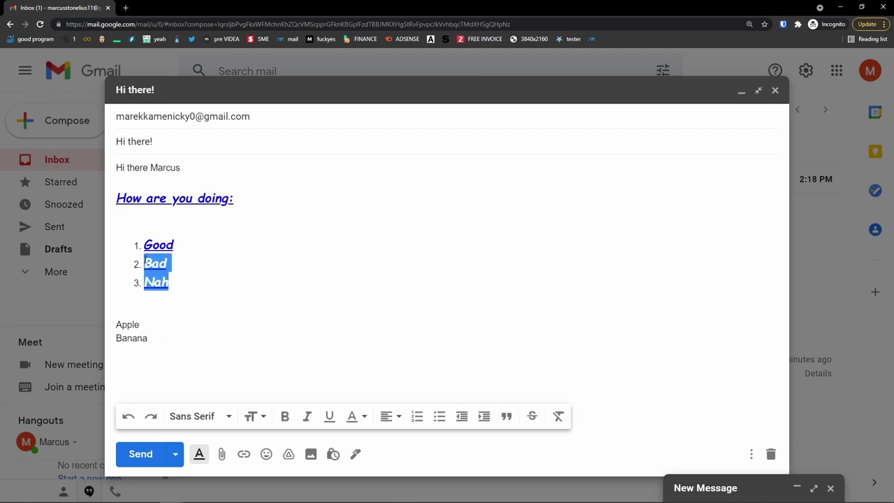
{"action": "left_click", "coordinate": [559, 416]}
{"action": "left_click", "coordinate": [290, 299]}
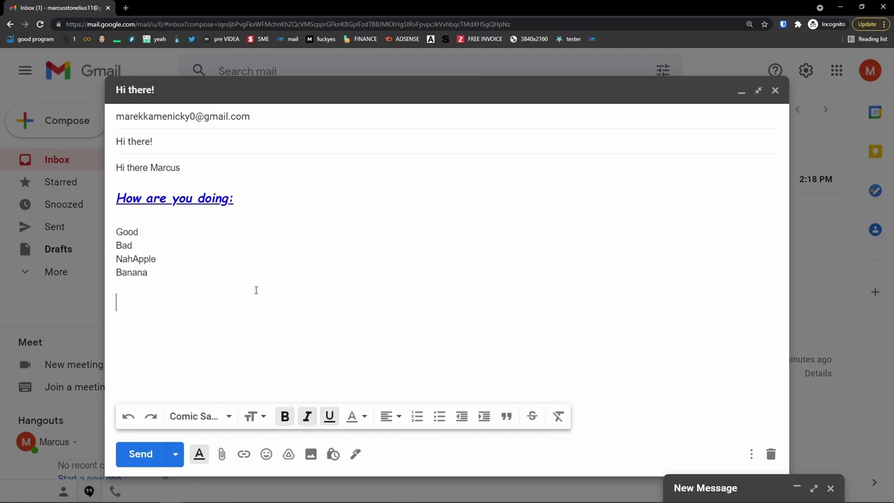
{"action": "left_click", "coordinate": [132, 258]}
{"action": "key", "text": "Return"}
Step: Select Good through Banana and leave the formatting toolbar hidden
{"action": "left_click_drag", "start_coordinate": [170, 281], "coordinate": [114, 234]}
{"action": "left_click", "coordinate": [199, 454]}
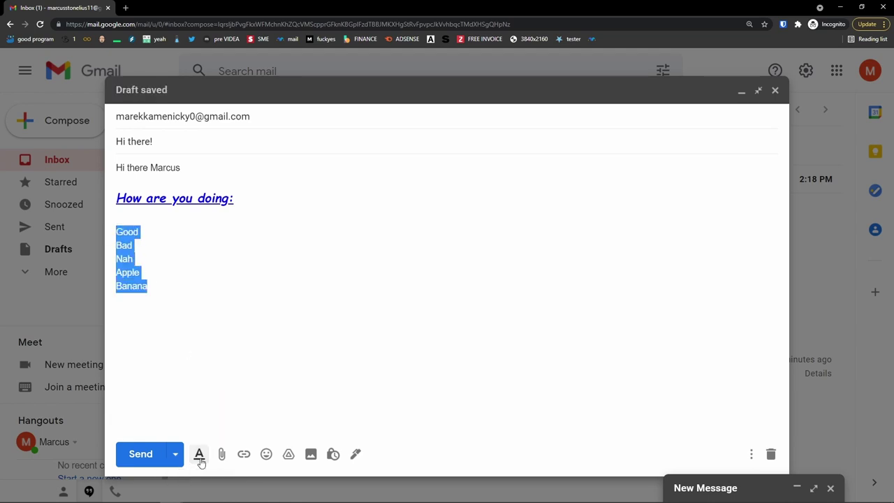
{"action": "left_click", "coordinate": [199, 454]}
{"action": "left_click", "coordinate": [199, 454]}
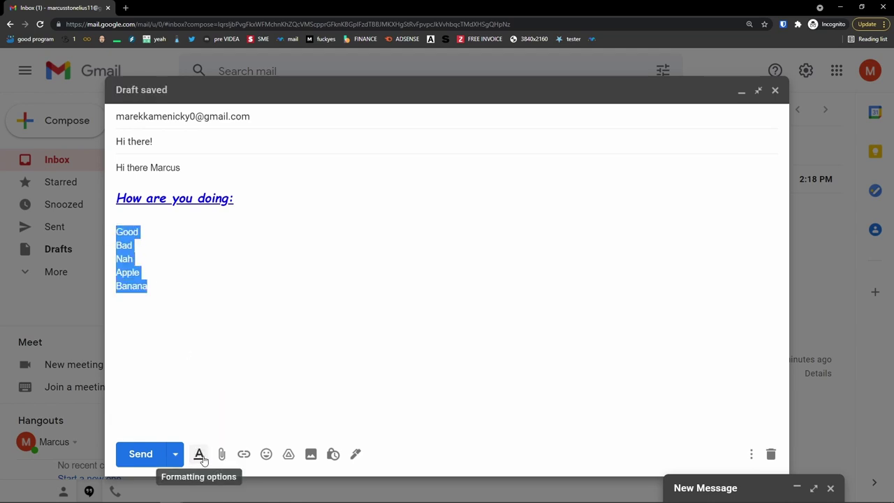
Step: Attach baby-yoda.png to the draft
{"action": "left_click", "coordinate": [199, 454]}
{"action": "left_click", "coordinate": [199, 454]}
{"action": "left_click", "coordinate": [222, 454]}
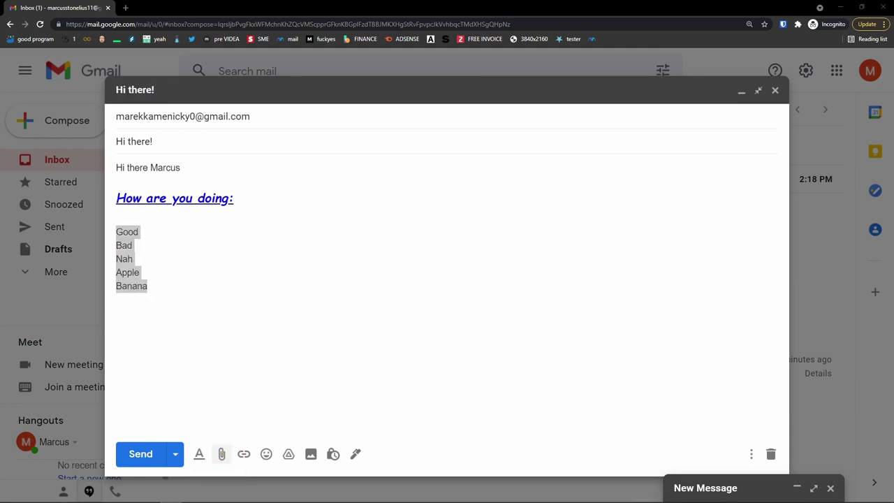
{"action": "key", "text": "Return"}
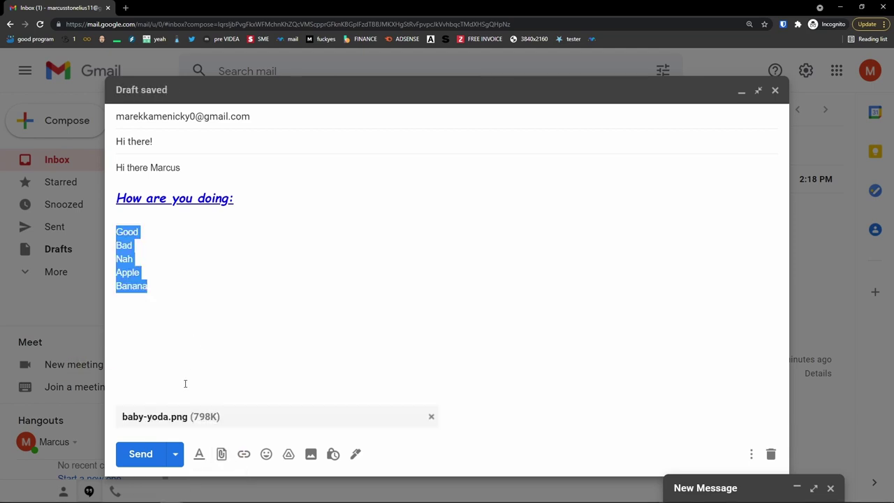
Step: Download and view the baby-yoda.png attachment in Photos, then return below Banana
{"action": "left_click", "coordinate": [168, 419]}
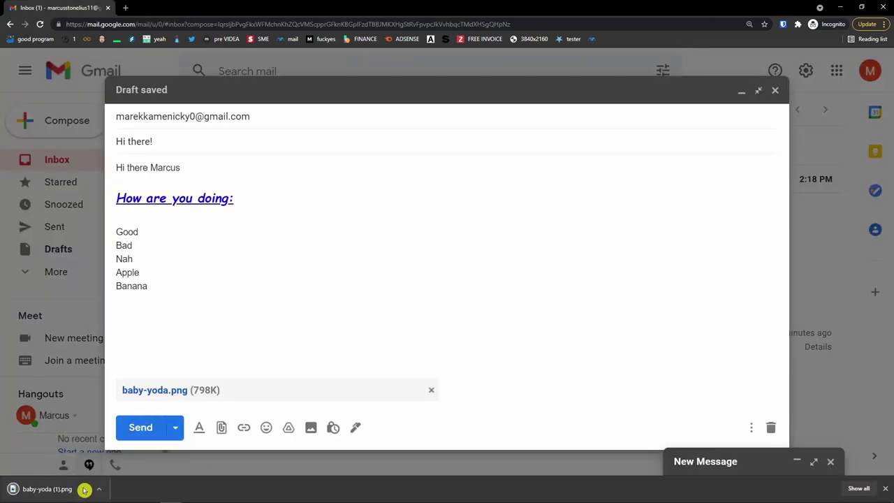
{"action": "left_click", "coordinate": [59, 488]}
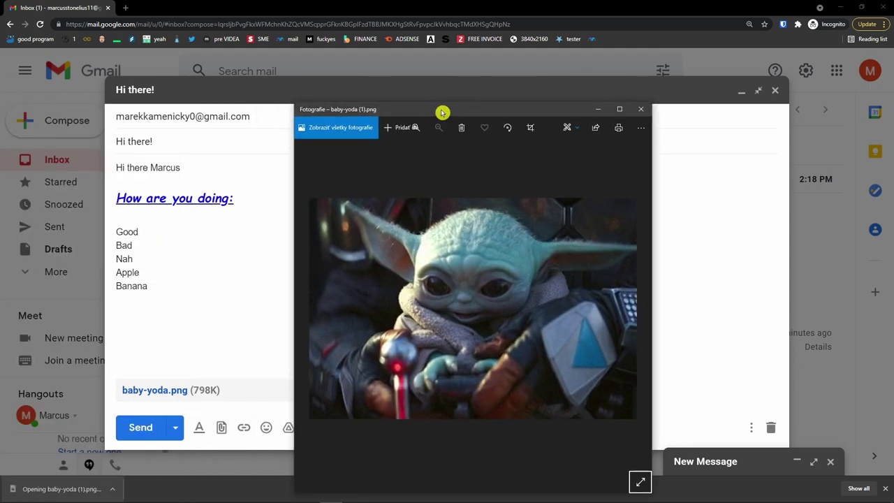
{"action": "left_click", "coordinate": [644, 116]}
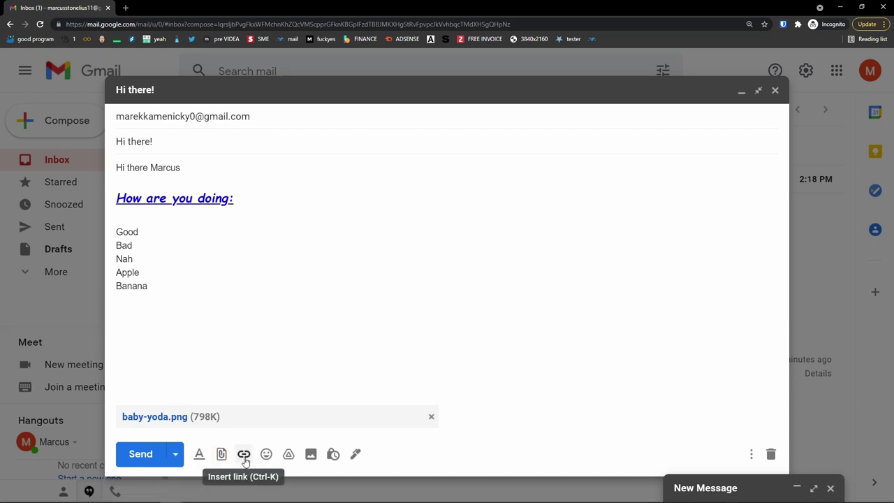
{"action": "left_click", "coordinate": [180, 328]}
{"action": "left_click", "coordinate": [180, 328]}
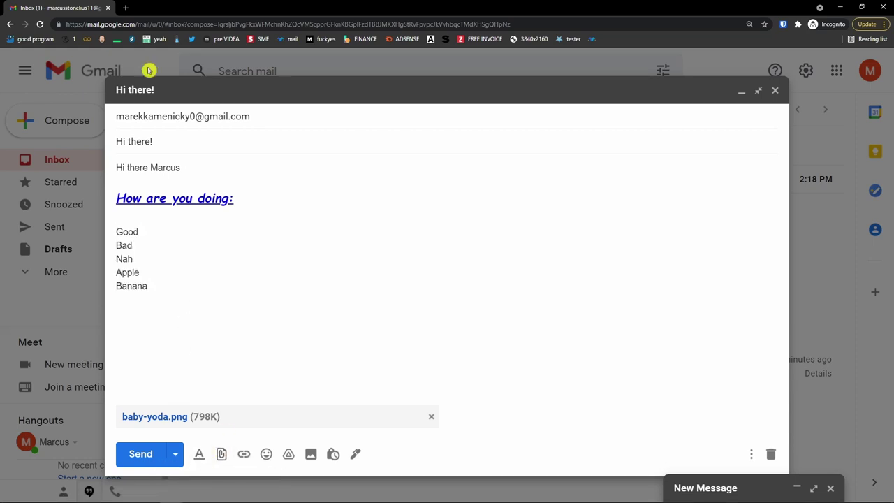
Step: Open youtube.com in a new tab, play the Spider-Man: No Way Home teaser, return to Gmail
{"action": "left_click", "coordinate": [126, 8]}
{"action": "type", "text": "youtube.com"}
{"action": "key", "text": "Return"}
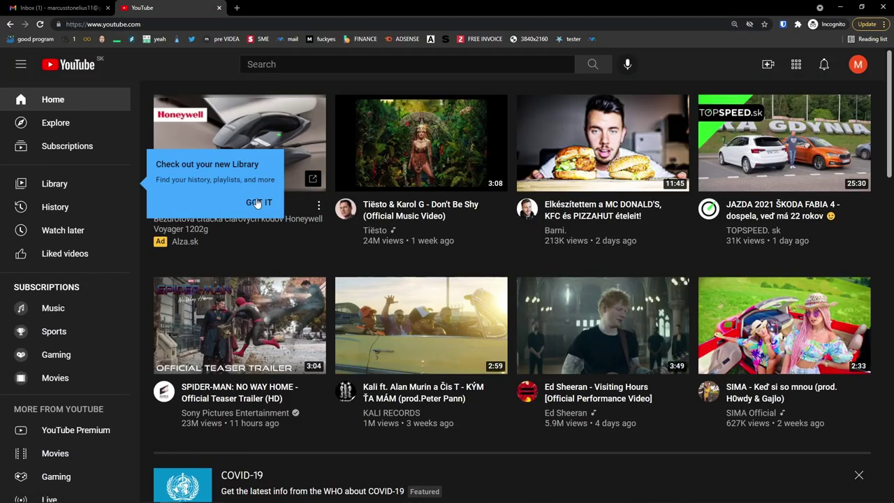
{"action": "left_click", "coordinate": [259, 202]}
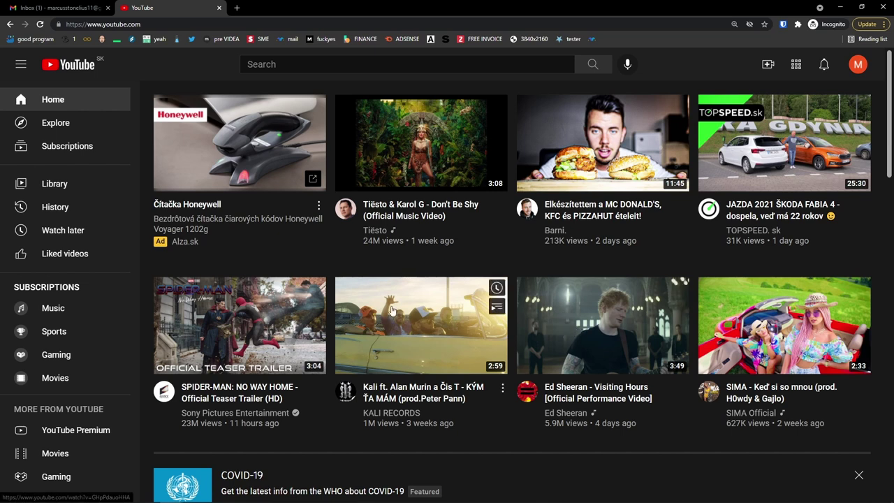
{"action": "left_click", "coordinate": [195, 317]}
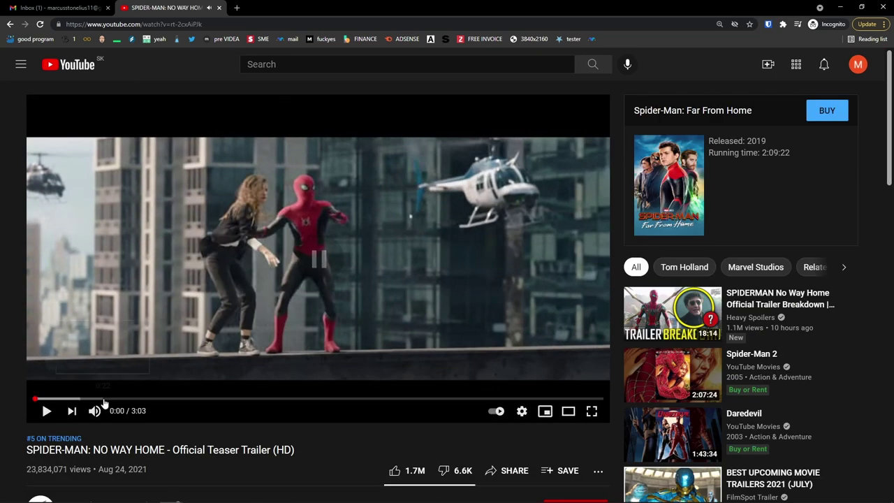
{"action": "left_click", "coordinate": [54, 7]}
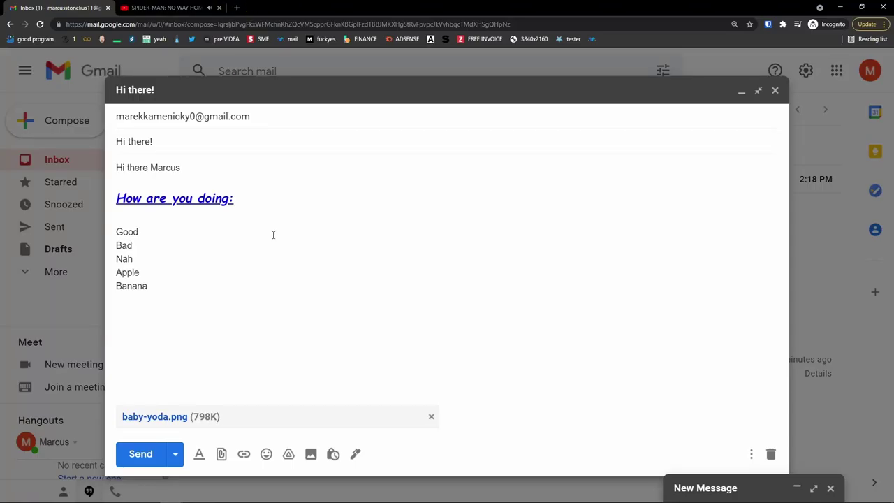
Step: Insert a 'Spiderman' link to the pasted trailer URL and close the YouTube tab
{"action": "left_click", "coordinate": [243, 454]}
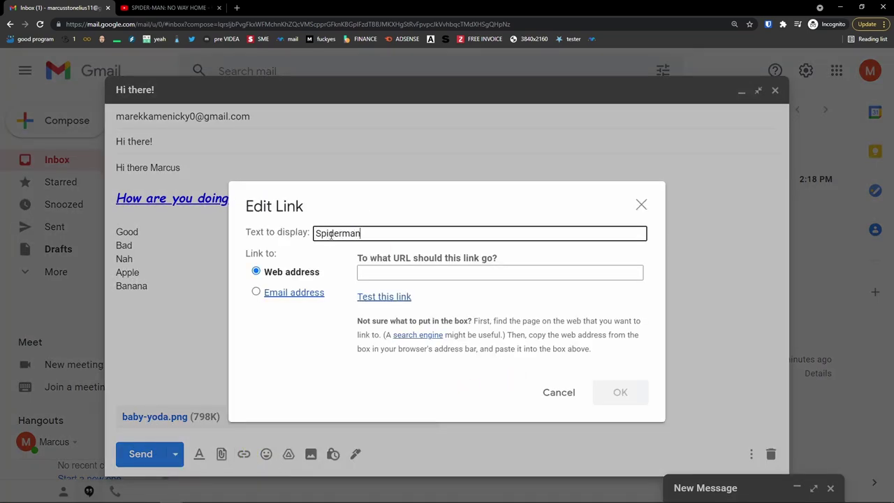
{"action": "left_click", "coordinate": [391, 273]}
{"action": "type", "text": "https://www.youtube.com/watch?v=rt-2cxAiPJk"}
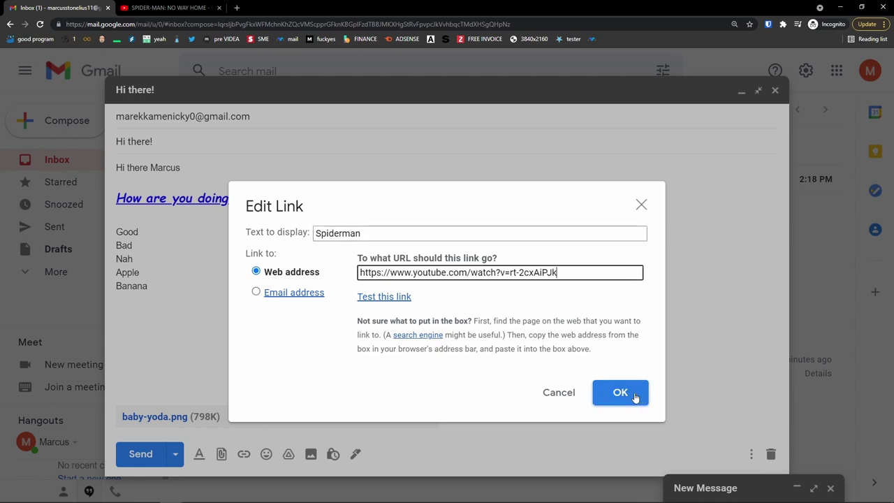
{"action": "left_click", "coordinate": [620, 392]}
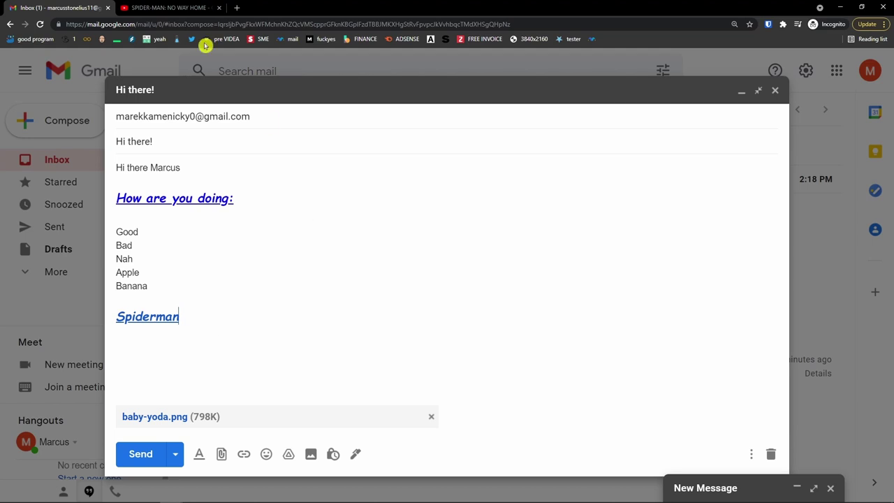
{"action": "left_click", "coordinate": [220, 8]}
{"action": "left_click", "coordinate": [148, 314]}
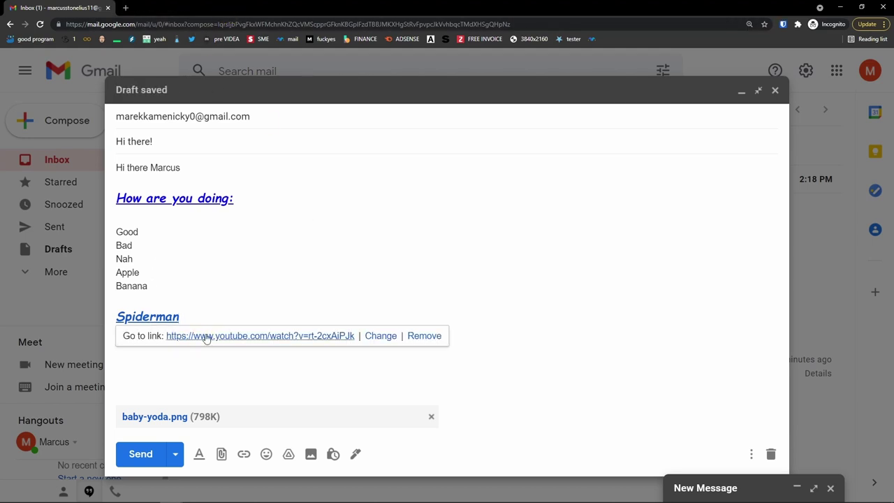
{"action": "left_click", "coordinate": [199, 319]}
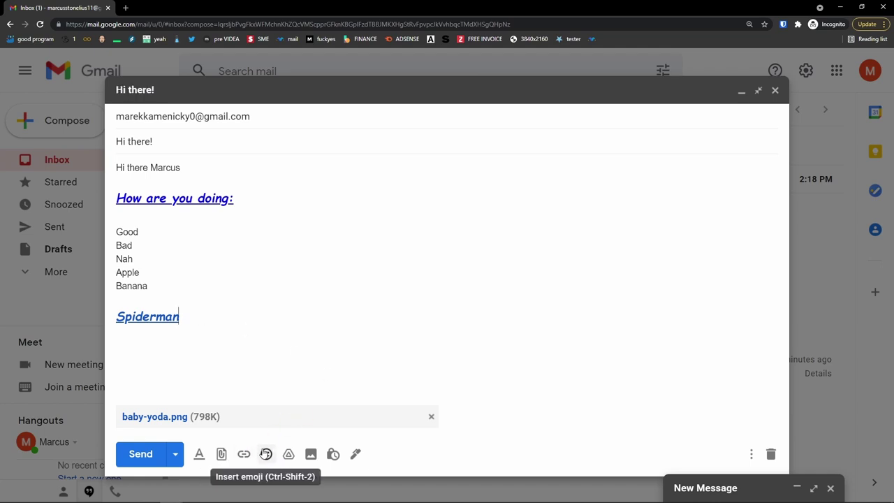
Step: Add 😂 and two 😊 emojis after the Spiderman link, then browse other emoji categories
{"action": "left_click", "coordinate": [265, 454]}
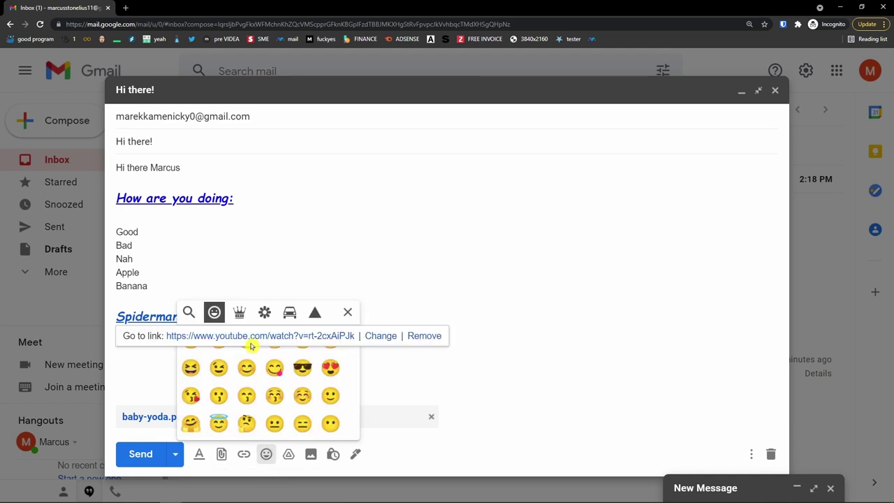
{"action": "left_click", "coordinate": [246, 367]}
{"action": "left_click", "coordinate": [172, 382]}
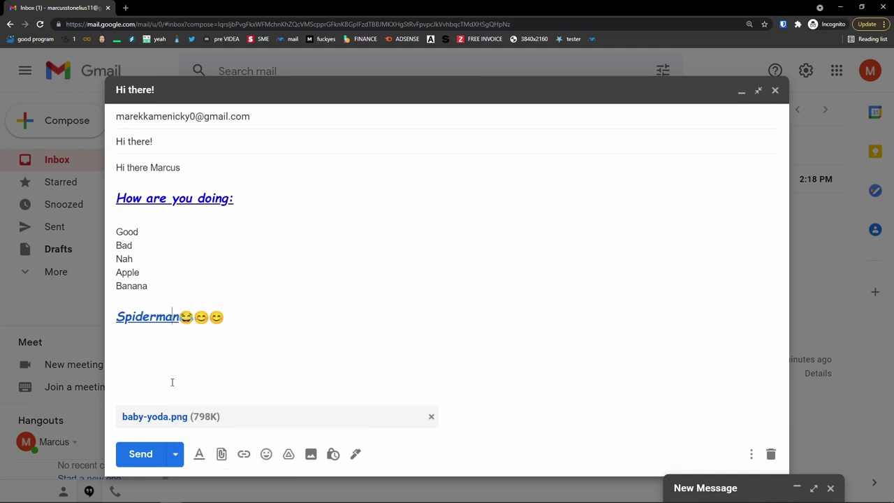
{"action": "left_click_drag", "start_coordinate": [226, 318], "coordinate": [181, 317]}
{"action": "left_click", "coordinate": [266, 454]}
{"action": "left_click", "coordinate": [264, 313]}
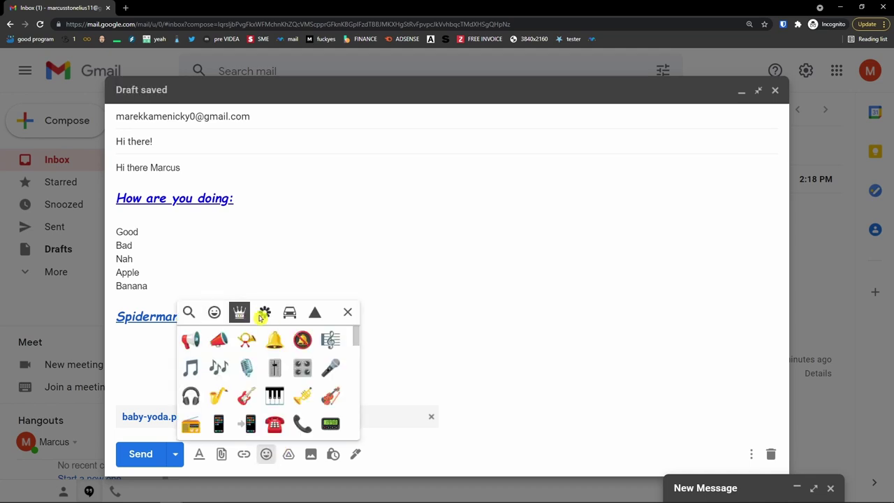
{"action": "left_click", "coordinate": [288, 317]}
{"action": "left_click", "coordinate": [384, 359]}
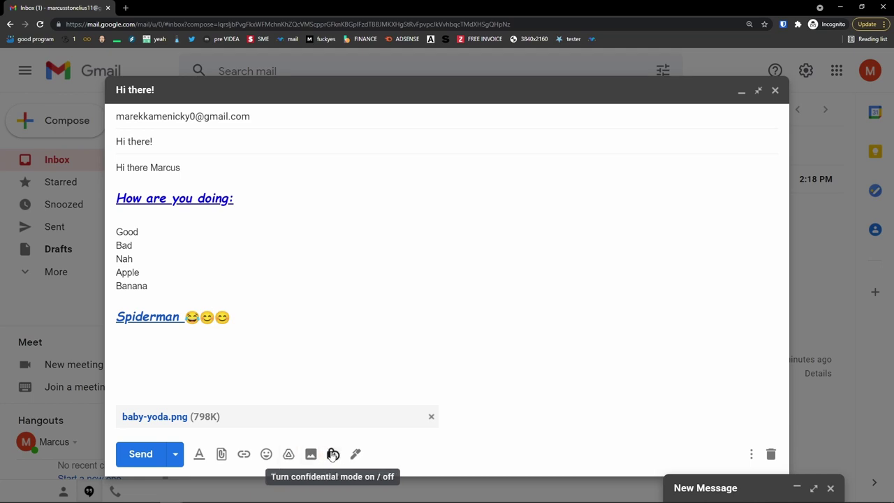
Step: Upload the Baby Yoda image inline into the draft body and scroll to check it
{"action": "left_click", "coordinate": [312, 455]}
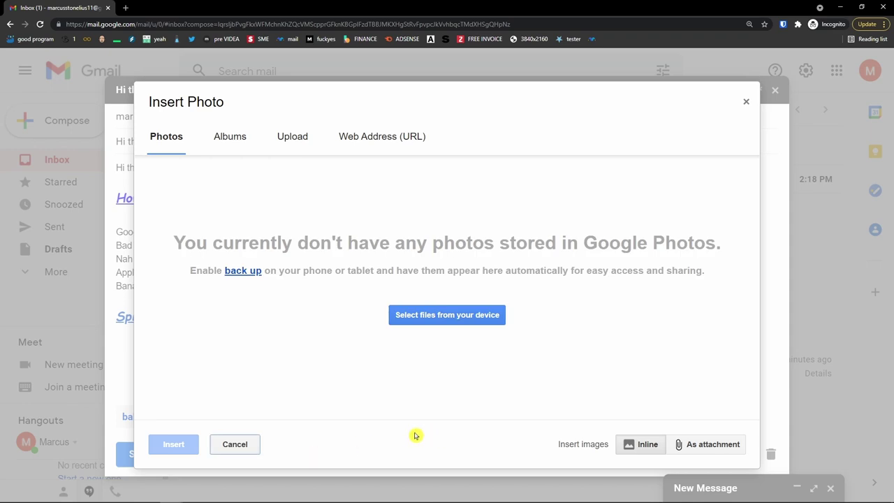
{"action": "left_click", "coordinate": [437, 318]}
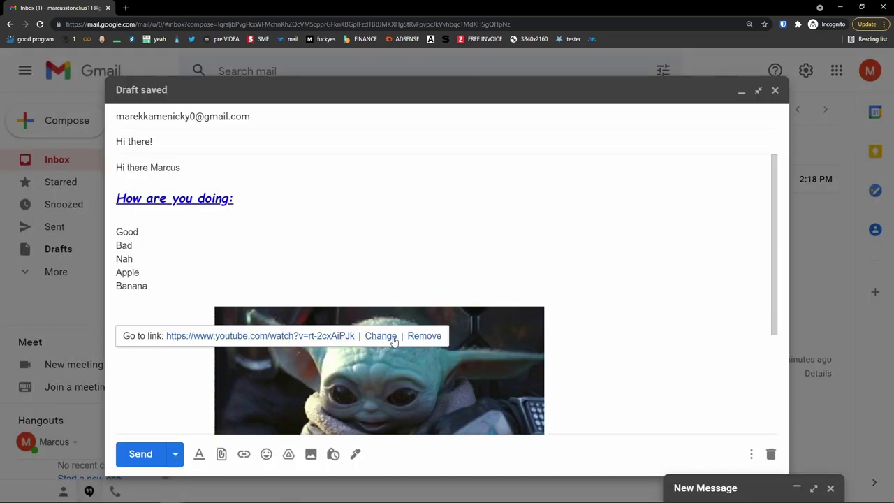
{"action": "left_click", "coordinate": [534, 323]}
{"action": "scroll", "coordinate": [473, 339], "scroll_direction": "down", "scroll_amount": 3}
{"action": "scroll", "coordinate": [417, 339], "scroll_direction": "up", "scroll_amount": 3}
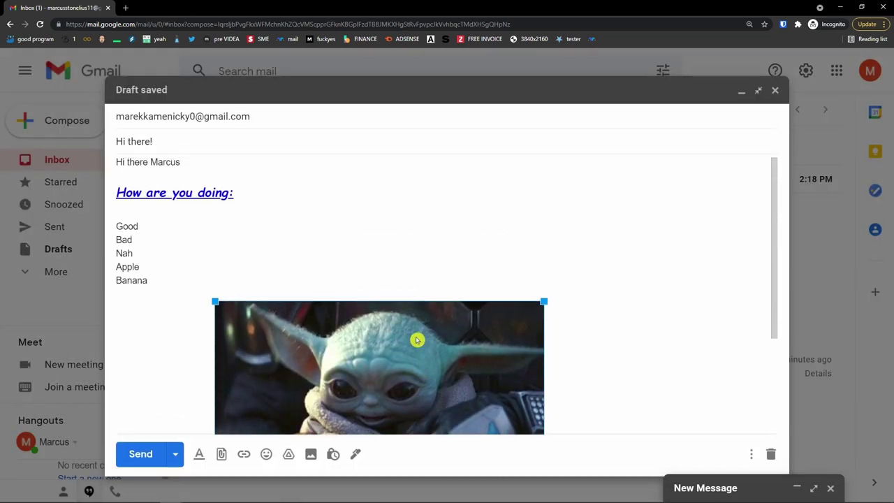
{"action": "scroll", "coordinate": [417, 339], "scroll_direction": "down", "scroll_amount": 2}
{"action": "scroll", "coordinate": [416, 335], "scroll_direction": "up", "scroll_amount": 1}
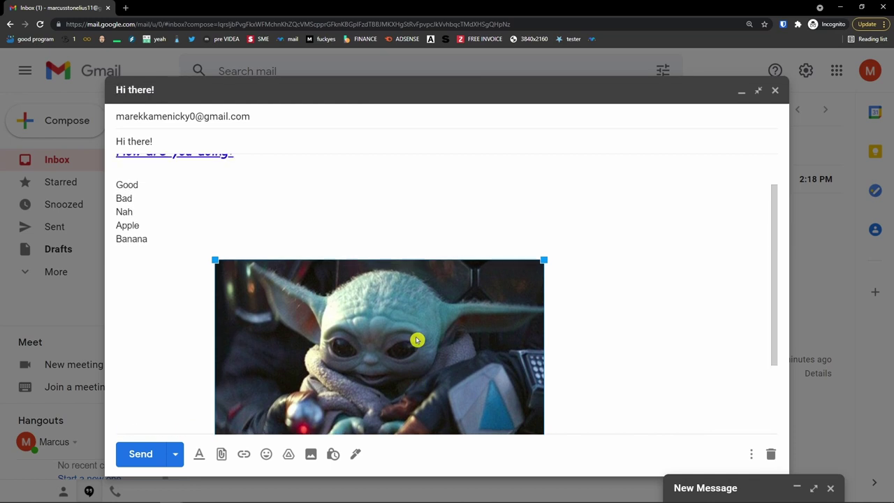
{"action": "scroll", "coordinate": [416, 336], "scroll_direction": "down", "scroll_amount": 3}
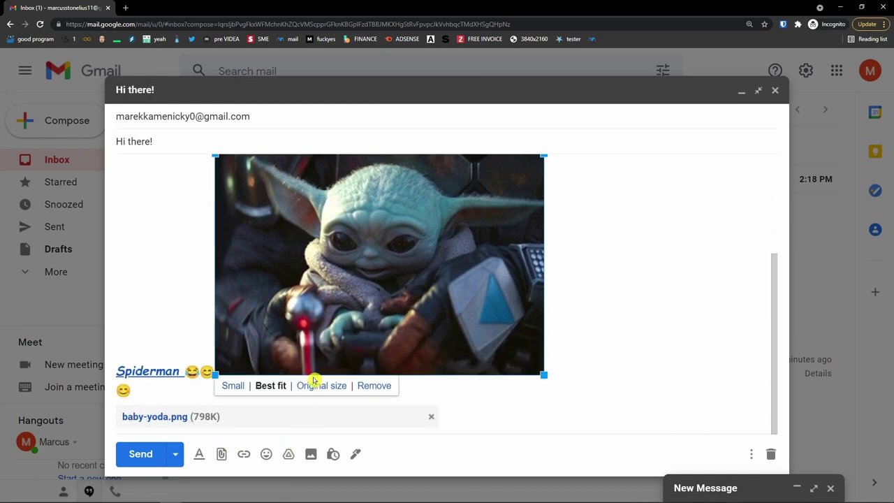
{"action": "scroll", "coordinate": [240, 367], "scroll_direction": "up", "scroll_amount": 3}
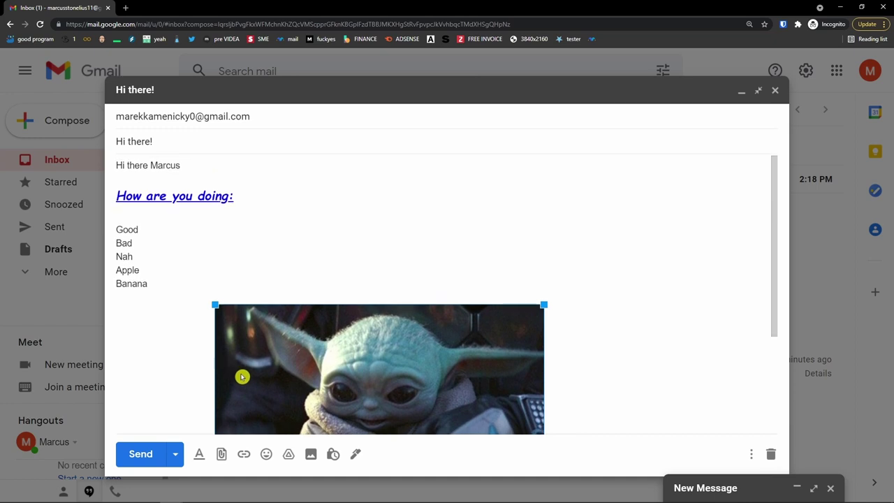
{"action": "scroll", "coordinate": [242, 375], "scroll_direction": "down", "scroll_amount": 3}
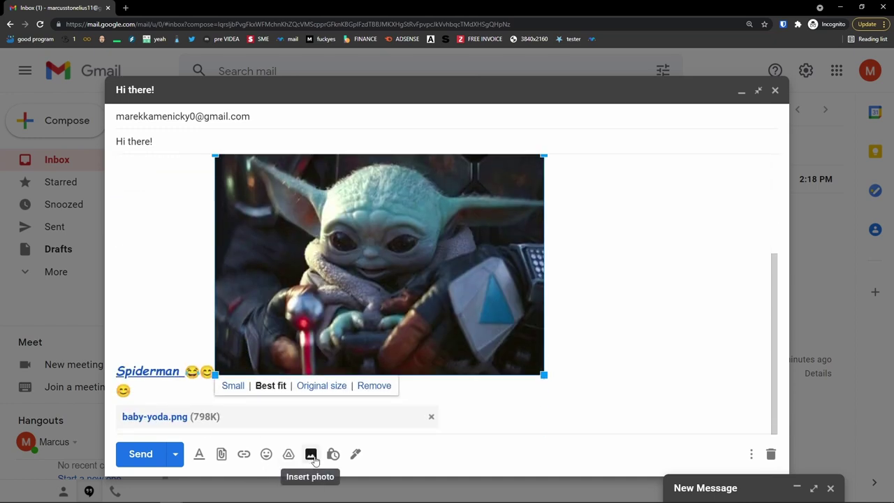
{"action": "left_click", "coordinate": [332, 454]}
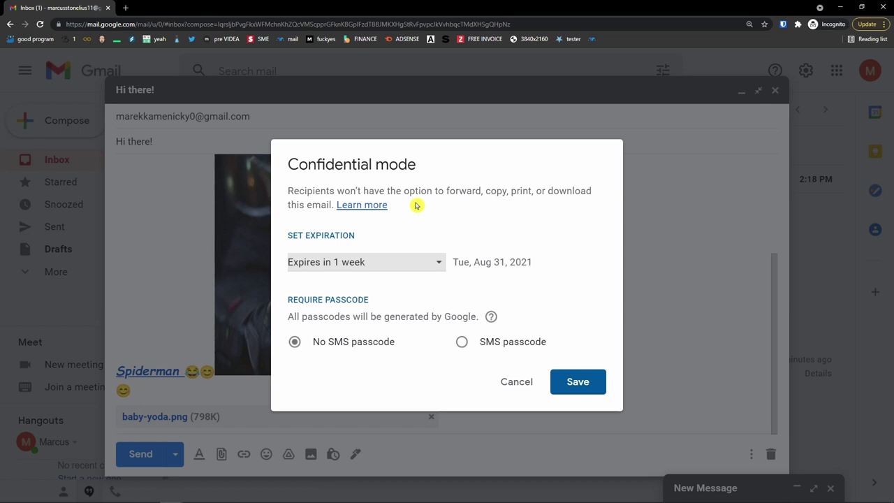
{"action": "left_click", "coordinate": [379, 260]}
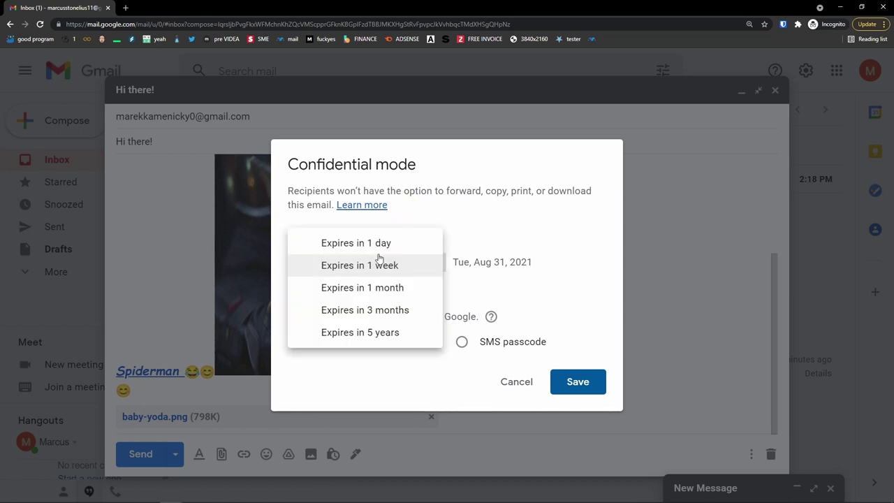
{"action": "left_click", "coordinate": [467, 265]}
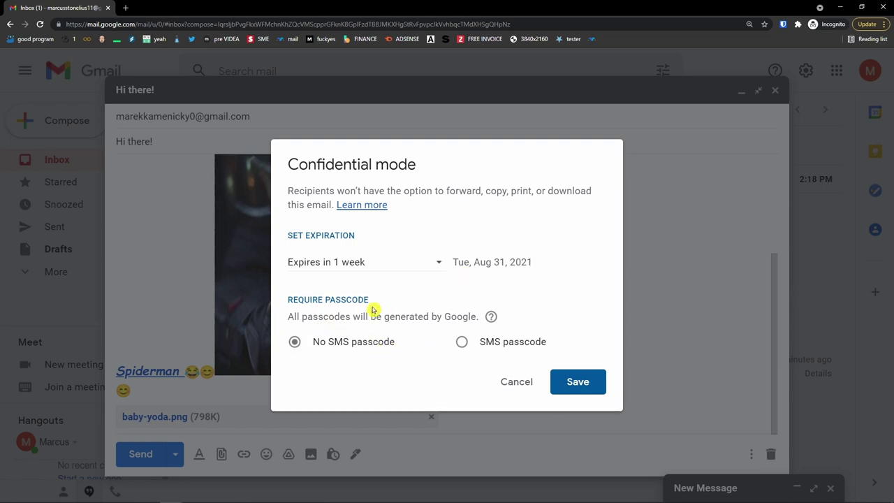
{"action": "left_click", "coordinate": [461, 341]}
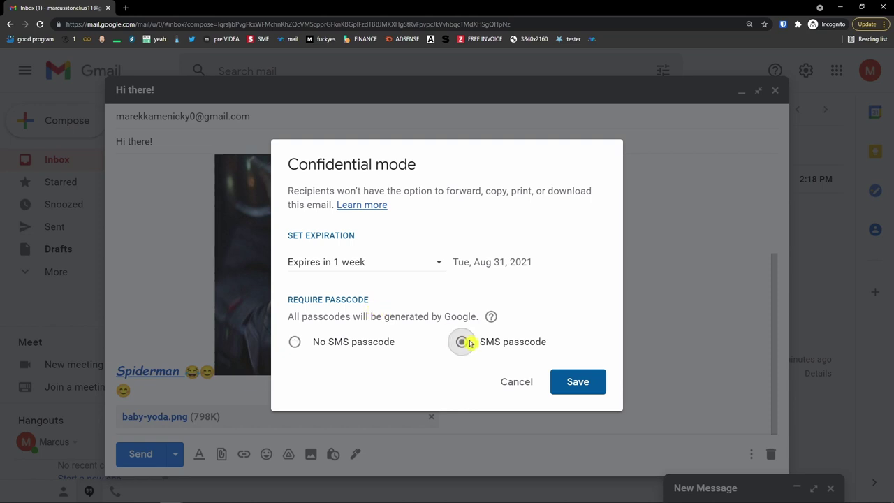
{"action": "left_click", "coordinate": [372, 340]}
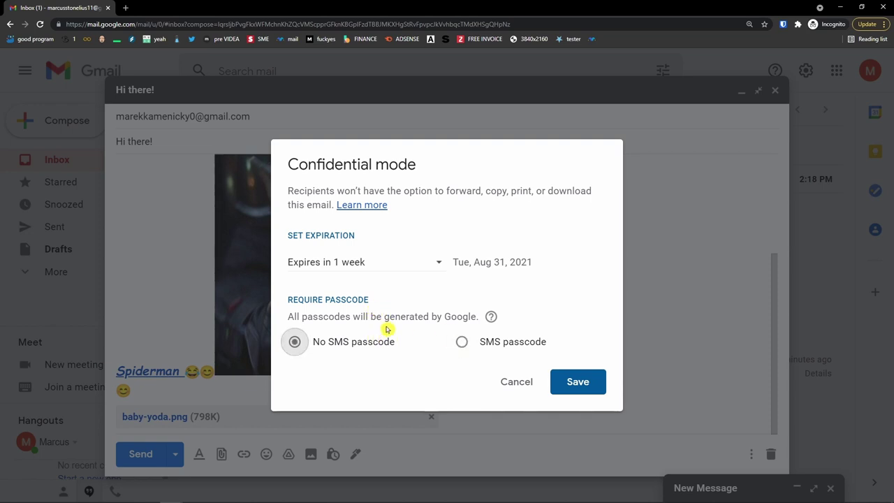
{"action": "left_click", "coordinate": [516, 382]}
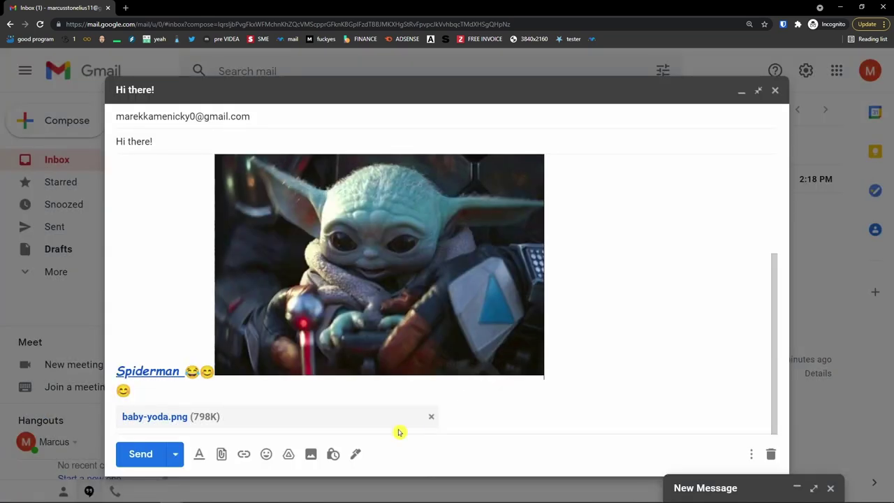
{"action": "left_click", "coordinate": [356, 455]}
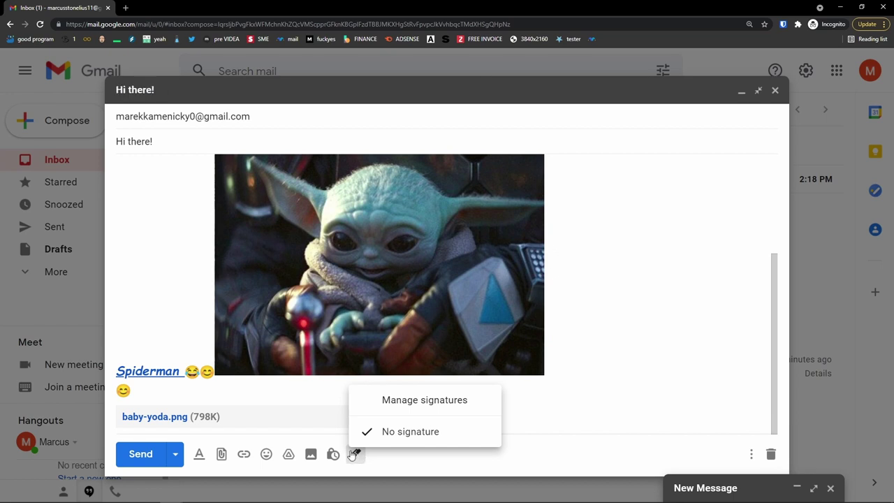
{"action": "left_click", "coordinate": [303, 403]}
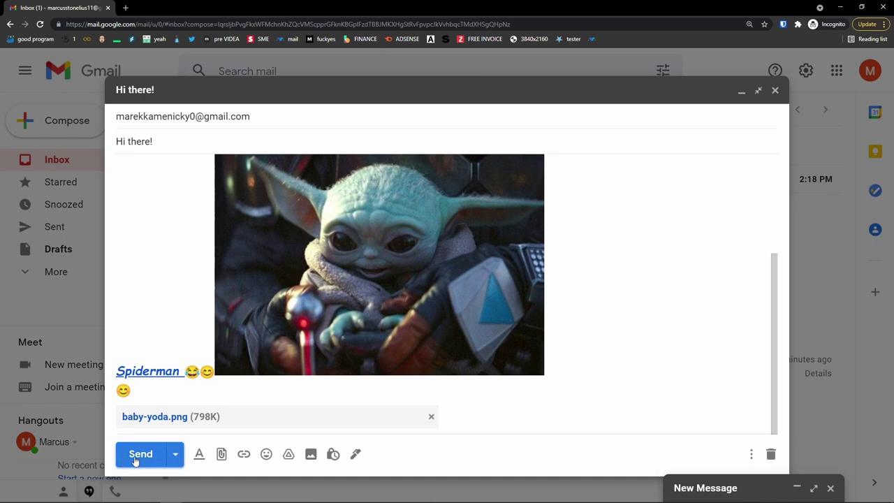
Step: Start a custom schedule send and pick August 27 as the date
{"action": "left_click", "coordinate": [177, 458]}
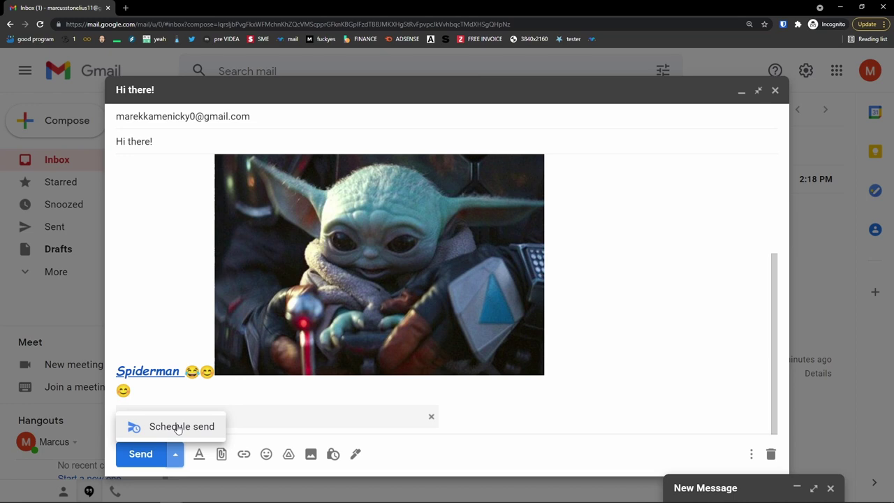
{"action": "left_click", "coordinate": [178, 428]}
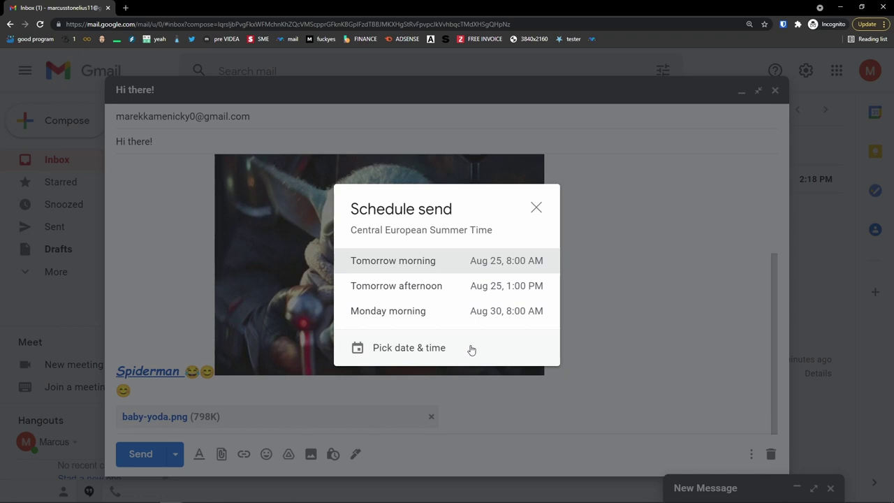
{"action": "left_click", "coordinate": [471, 348]}
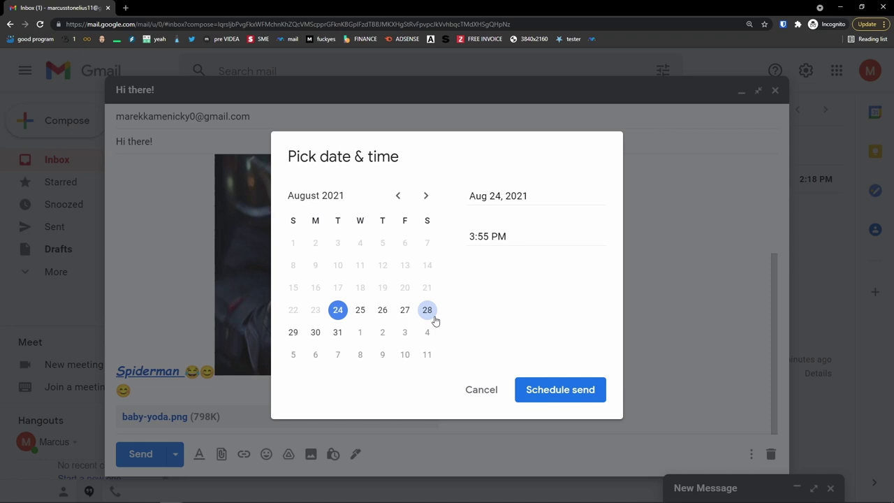
{"action": "left_click", "coordinate": [404, 312]}
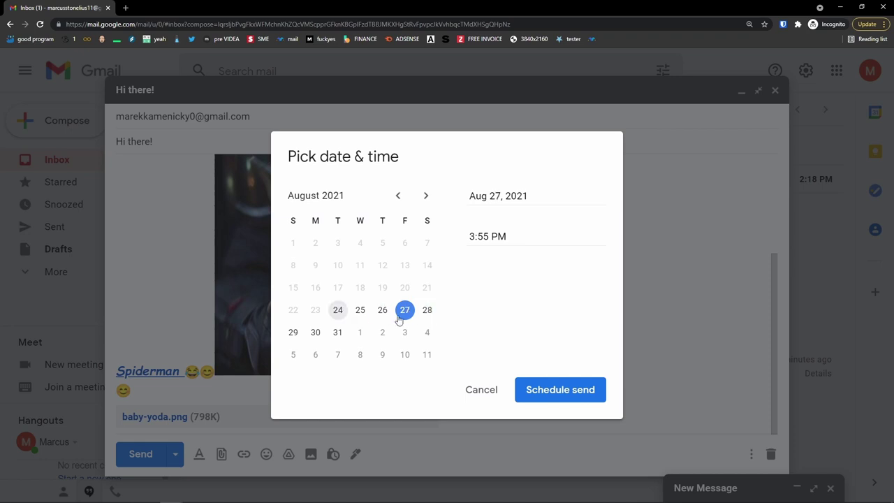
Step: Change the scheduled send time from 3:55 PM to 6:00 AM
{"action": "left_click", "coordinate": [545, 240]}
{"action": "left_click", "coordinate": [467, 246]}
{"action": "left_click_drag", "start_coordinate": [468, 246], "coordinate": [489, 237]}
{"action": "key", "text": "BackSpace"}
{"action": "type", "text": "6:00 AM"}
{"action": "double_click", "coordinate": [515, 237]}
{"action": "key", "text": "BackSpace"}
{"action": "left_click_drag", "start_coordinate": [489, 237], "coordinate": [451, 236]}
{"action": "left_click", "coordinate": [472, 254]}
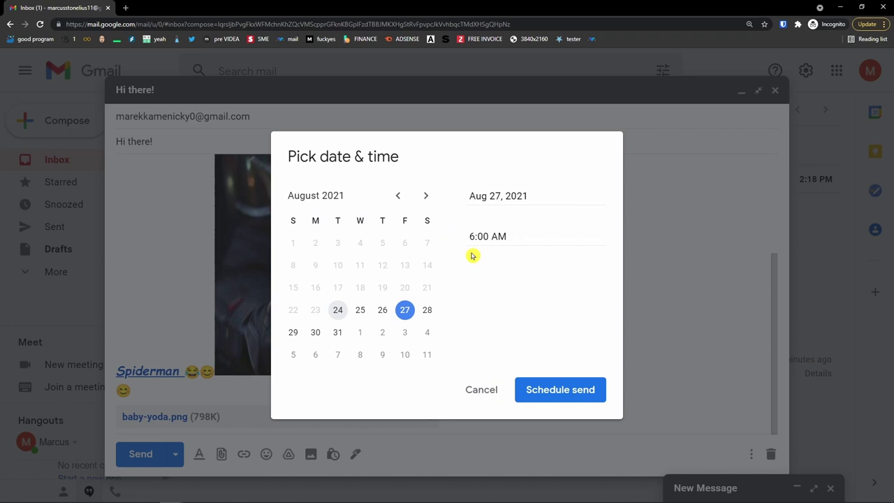
Step: Try August 28 and 26, settle on August 27, then cancel scheduling
{"action": "left_click", "coordinate": [426, 309]}
{"action": "left_click", "coordinate": [404, 309]}
{"action": "left_click", "coordinate": [382, 310]}
{"action": "left_click", "coordinate": [405, 310]}
{"action": "left_click", "coordinate": [468, 385]}
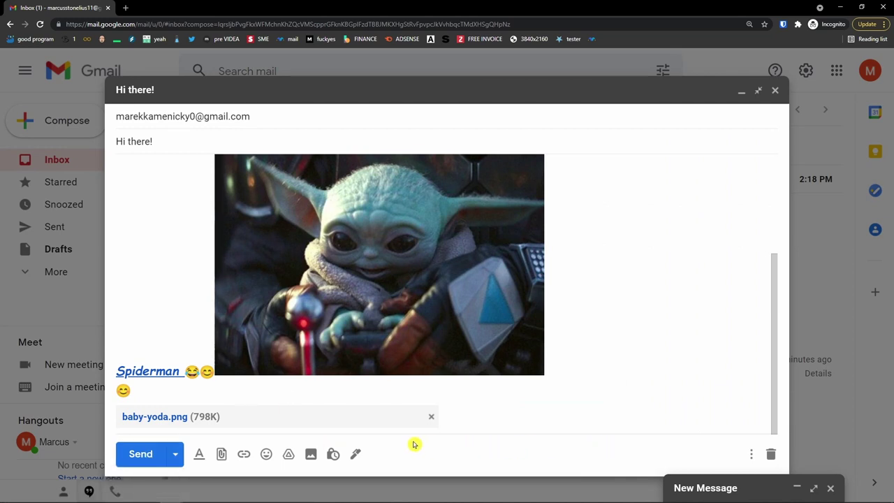
Step: Mark the 'Hi there!' draft to be starred via the compose window's Label options
{"action": "left_click", "coordinate": [751, 454]}
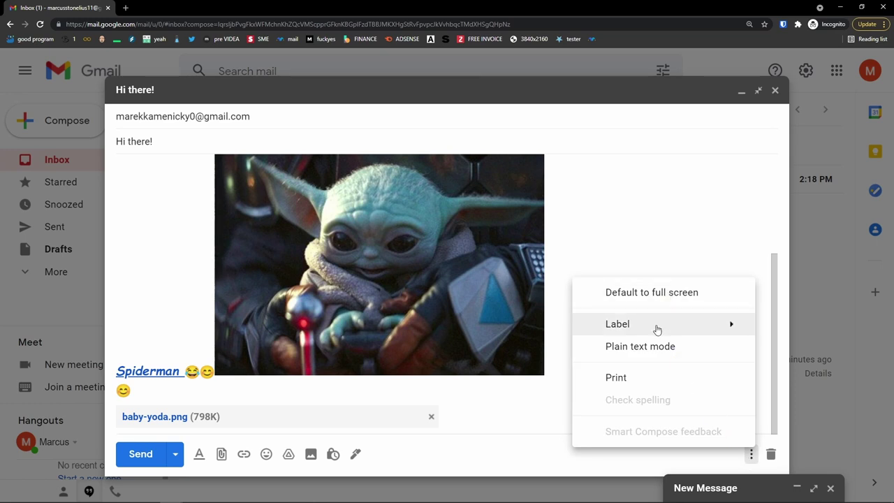
{"action": "mouse_move", "coordinate": [657, 330]}
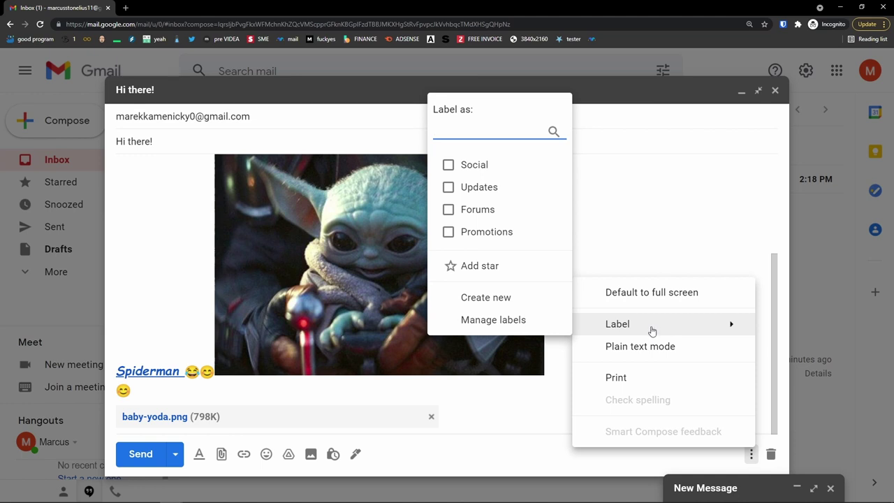
{"action": "left_click", "coordinate": [462, 271]}
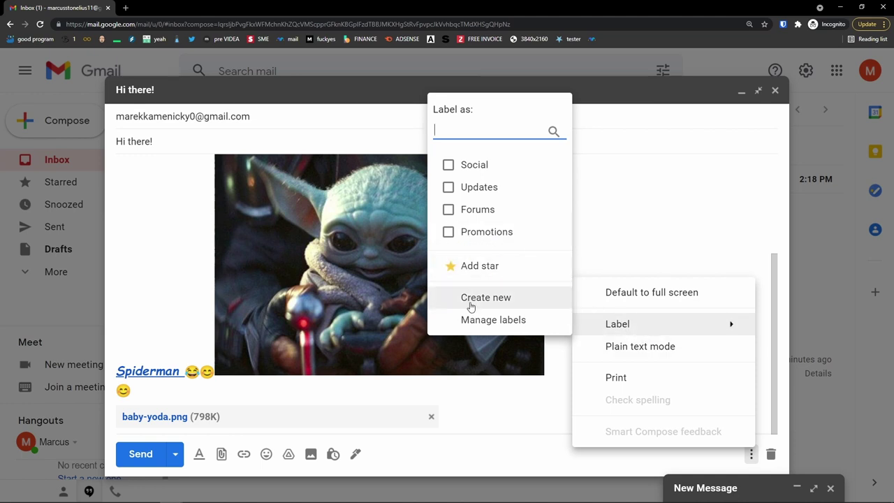
Step: Dismiss the open menus and send the 'Hi there!' email
{"action": "left_click", "coordinate": [543, 409]}
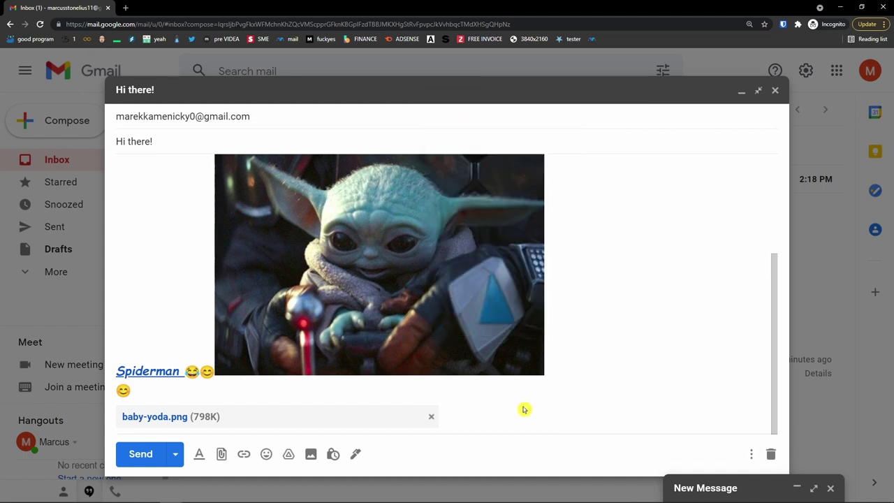
{"action": "left_click", "coordinate": [140, 454]}
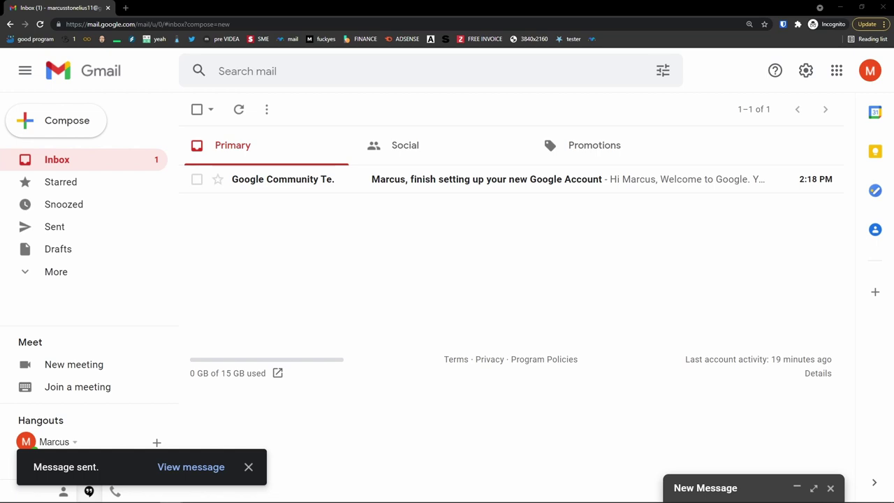
Step: Switch to the receiving account's Gmail window and close the Quick settings panel
{"action": "key", "text": "alt+Tab"}
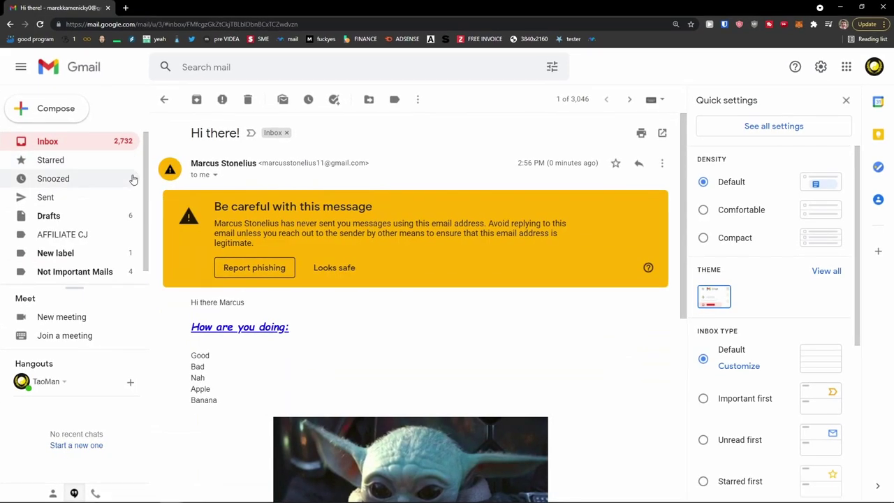
{"action": "scroll", "coordinate": [224, 224], "scroll_direction": "down", "scroll_amount": 1}
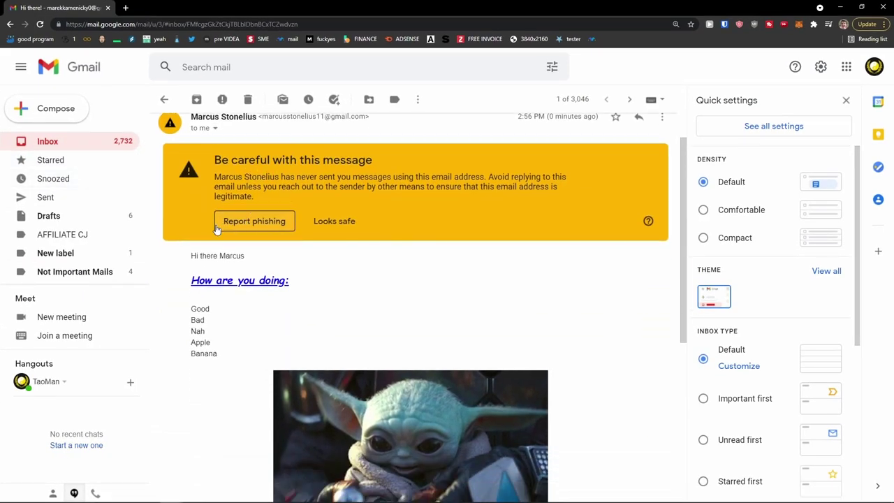
{"action": "scroll", "coordinate": [211, 225], "scroll_direction": "up", "scroll_amount": 1}
{"action": "scroll", "coordinate": [208, 229], "scroll_direction": "down", "scroll_amount": 1}
{"action": "scroll", "coordinate": [206, 230], "scroll_direction": "up", "scroll_amount": 1}
{"action": "scroll", "coordinate": [206, 230], "scroll_direction": "down", "scroll_amount": 8}
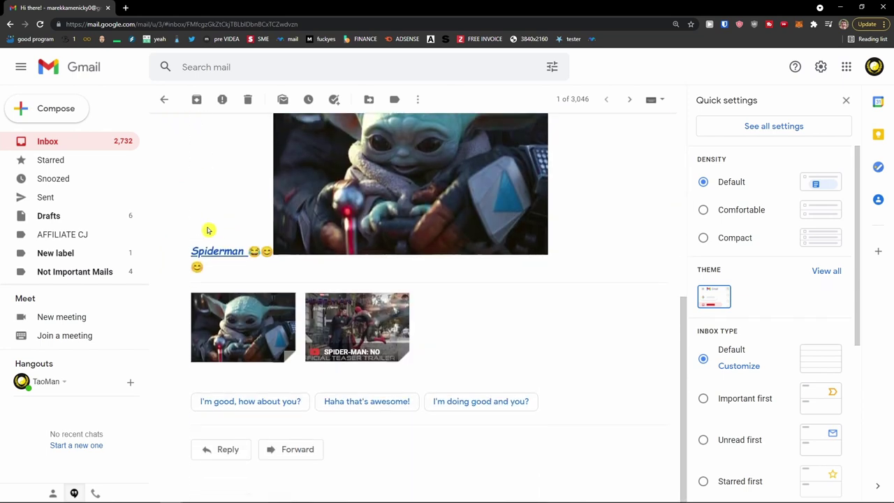
{"action": "scroll", "coordinate": [221, 342], "scroll_direction": "up", "scroll_amount": 1}
{"action": "scroll", "coordinate": [221, 343], "scroll_direction": "up", "scroll_amount": 5}
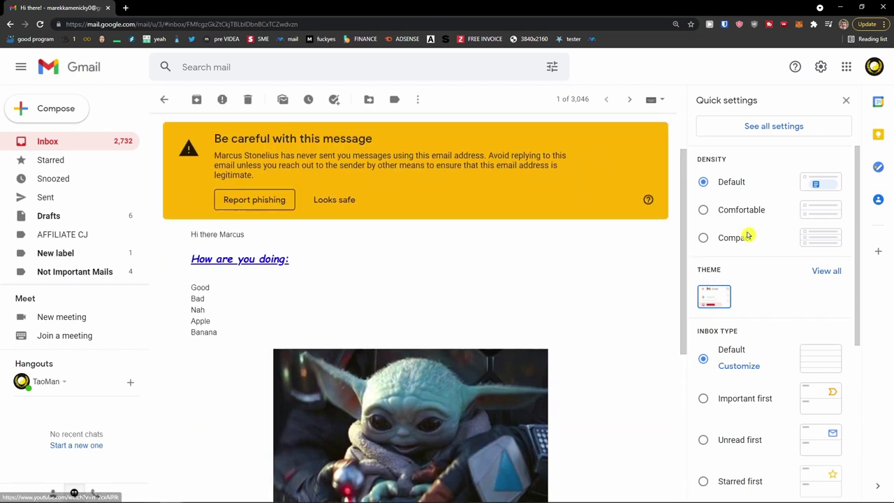
{"action": "left_click", "coordinate": [845, 99]}
{"action": "scroll", "coordinate": [391, 284], "scroll_direction": "up", "scroll_amount": 1}
{"action": "scroll", "coordinate": [387, 288], "scroll_direction": "down", "scroll_amount": 3}
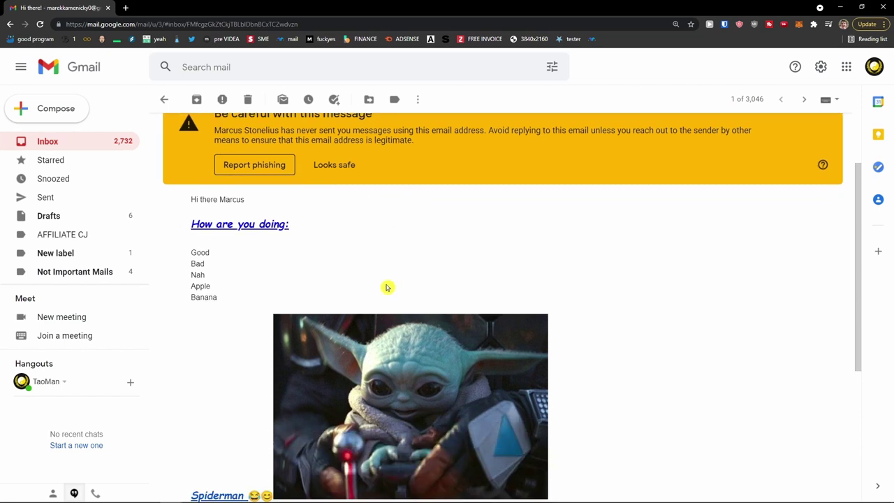
{"action": "scroll", "coordinate": [385, 289], "scroll_direction": "up", "scroll_amount": 4}
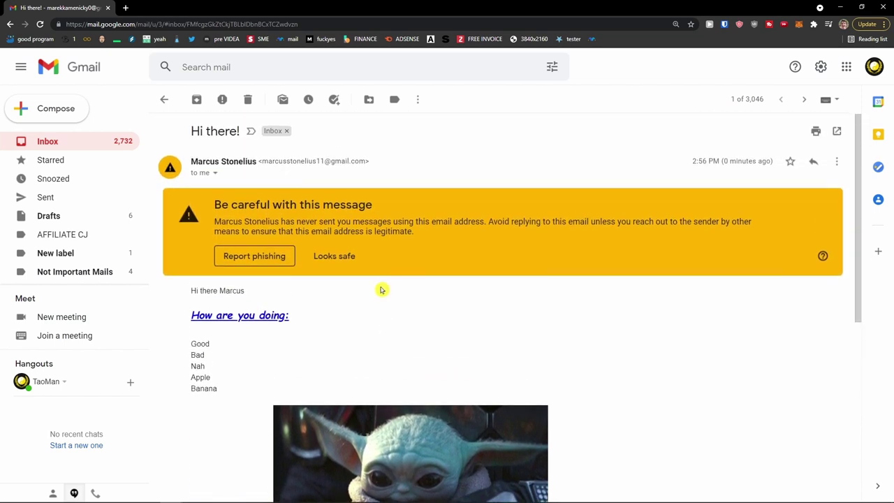
{"action": "scroll", "coordinate": [368, 296], "scroll_direction": "down", "scroll_amount": 7}
Step: Reply '123' to the 'Hi there!' email, then return to the sender's window
{"action": "left_click", "coordinate": [222, 461]}
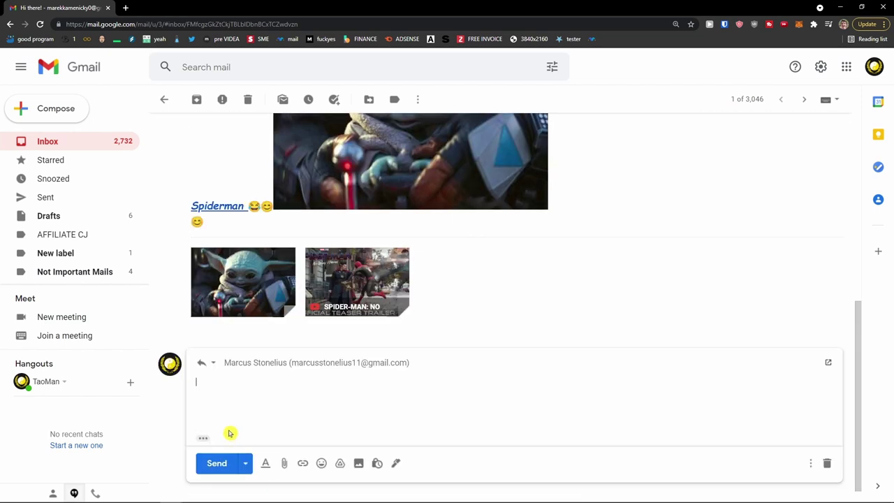
{"action": "type", "text": "123"}
{"action": "left_click", "coordinate": [217, 462]}
{"action": "scroll", "coordinate": [235, 427], "scroll_direction": "up", "scroll_amount": 5}
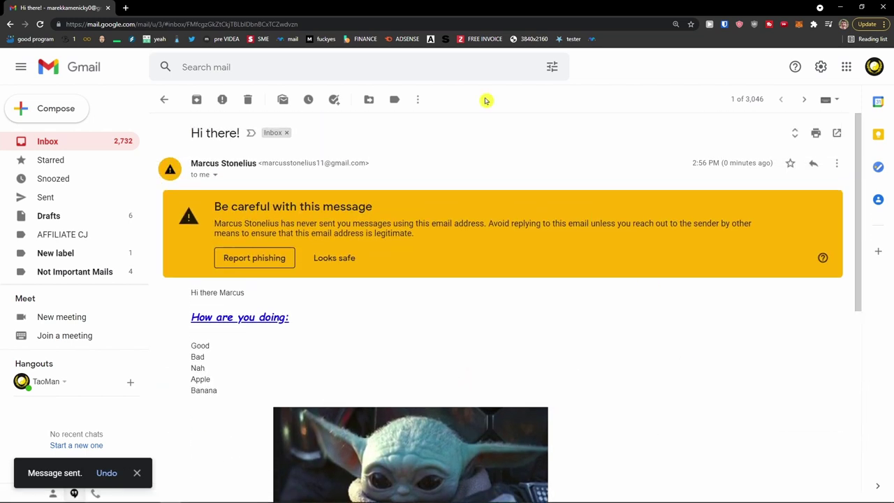
{"action": "scroll", "coordinate": [385, 259], "scroll_direction": "down", "scroll_amount": 7}
{"action": "scroll", "coordinate": [385, 261], "scroll_direction": "up", "scroll_amount": 7}
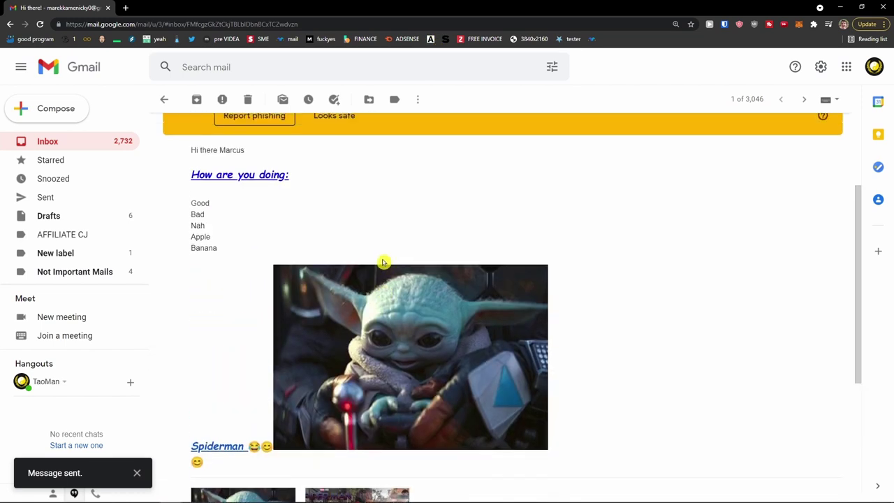
{"action": "key", "text": "alt+Tab"}
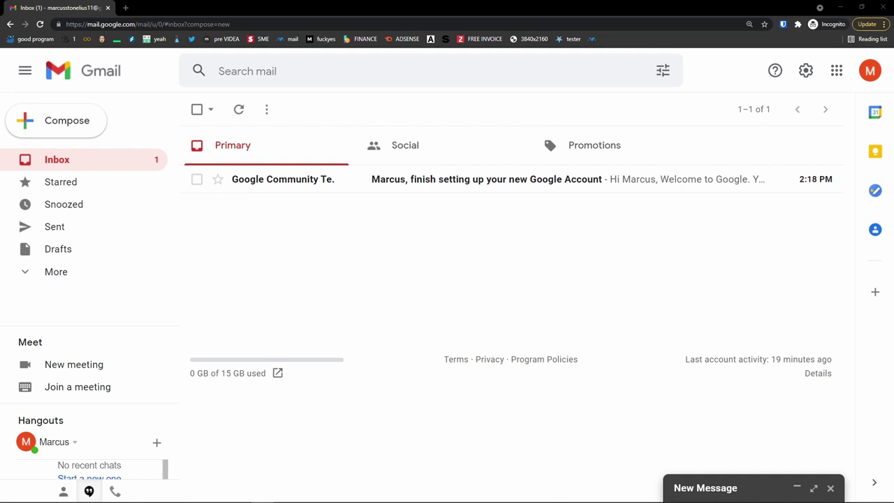
Step: Discard the empty new message and open the 'Hi there!' thread
{"action": "key", "text": "Escape"}
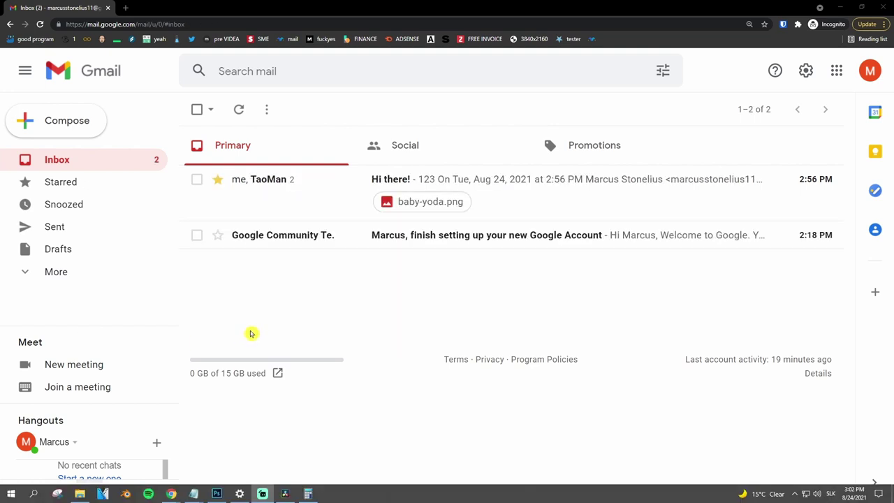
{"action": "left_click", "coordinate": [313, 202]}
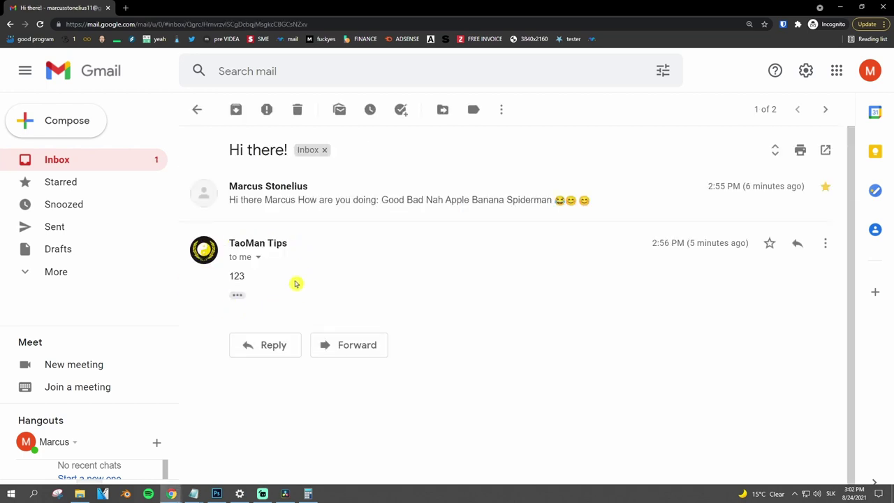
{"action": "key", "text": "super"}
{"action": "key", "text": "super"}
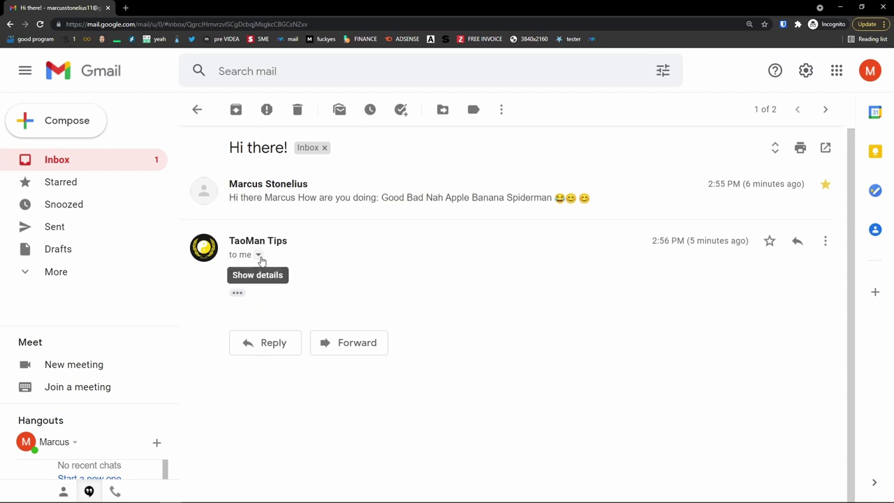
Step: Check the '123' reply's sender and recipient details, then star that reply
{"action": "left_click", "coordinate": [259, 255]}
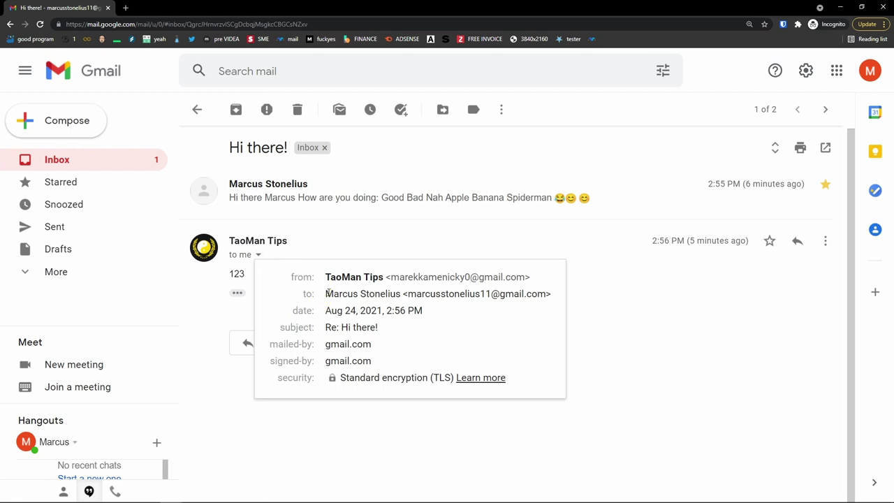
{"action": "mouse_move", "coordinate": [439, 294]}
{"action": "left_click", "coordinate": [660, 327]}
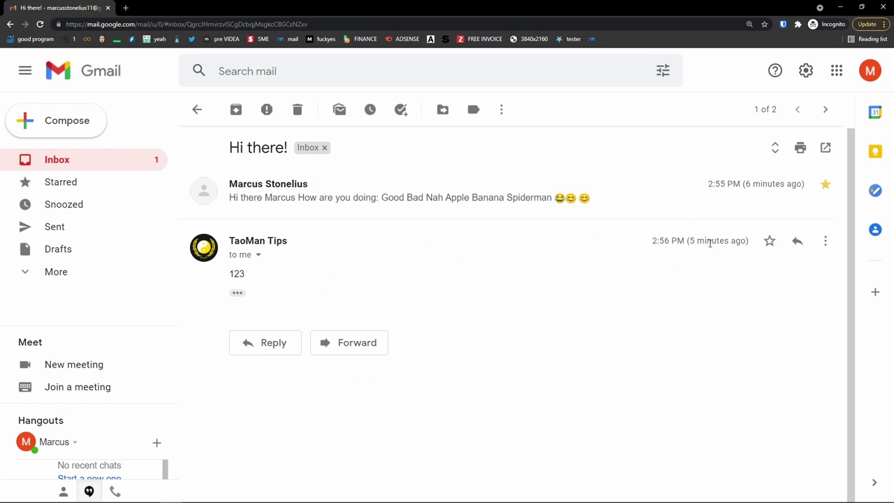
{"action": "left_click", "coordinate": [772, 245]}
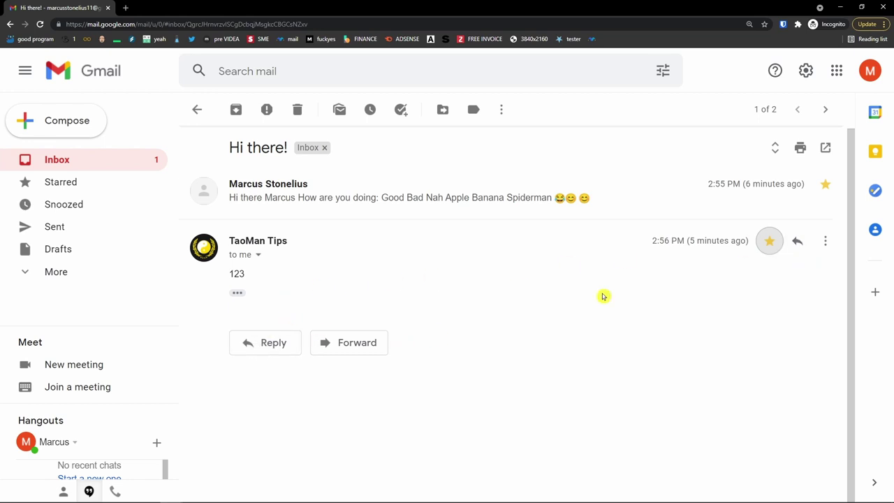
{"action": "left_click", "coordinate": [826, 242]}
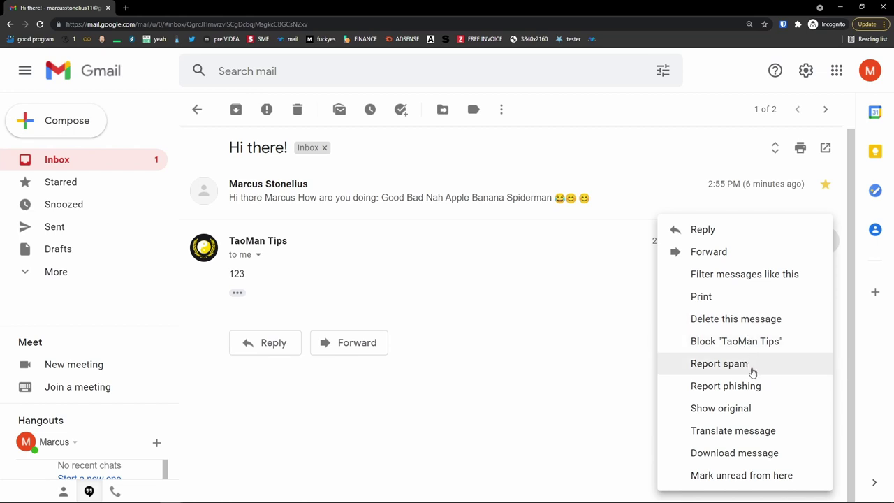
{"action": "left_click", "coordinate": [761, 415]}
{"action": "scroll", "coordinate": [457, 397], "scroll_direction": "down", "scroll_amount": 4}
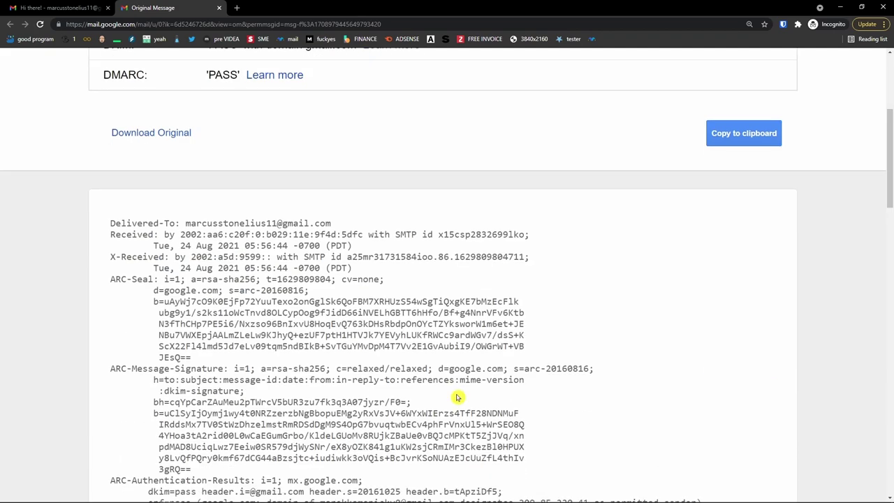
{"action": "scroll", "coordinate": [457, 397], "scroll_direction": "down", "scroll_amount": 4}
{"action": "scroll", "coordinate": [457, 397], "scroll_direction": "up", "scroll_amount": 8}
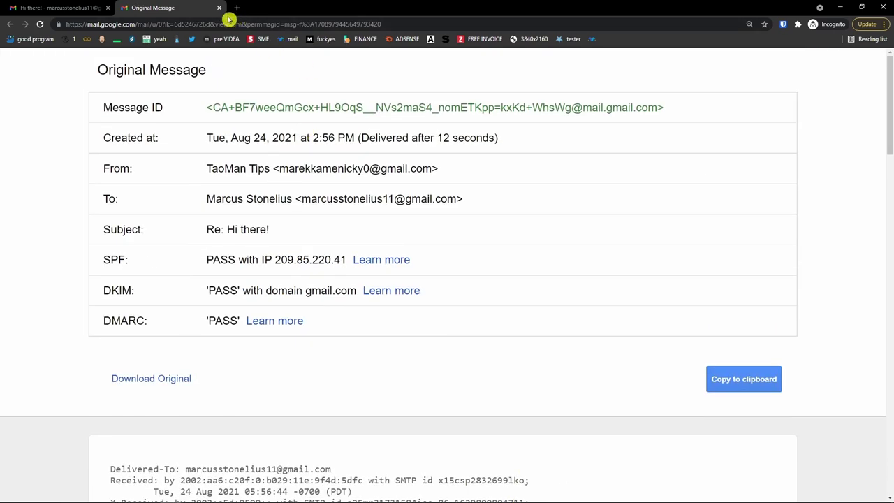
{"action": "left_click", "coordinate": [218, 8]}
{"action": "left_click", "coordinate": [822, 244]}
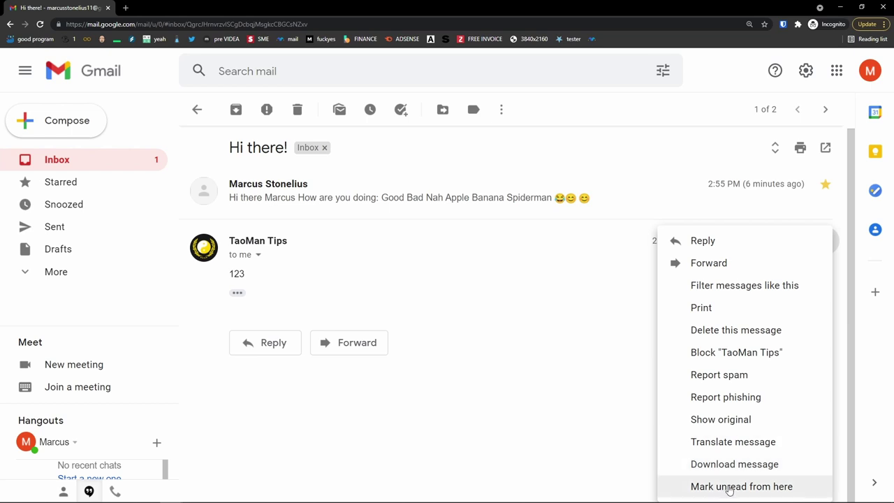
{"action": "left_click", "coordinate": [501, 305]}
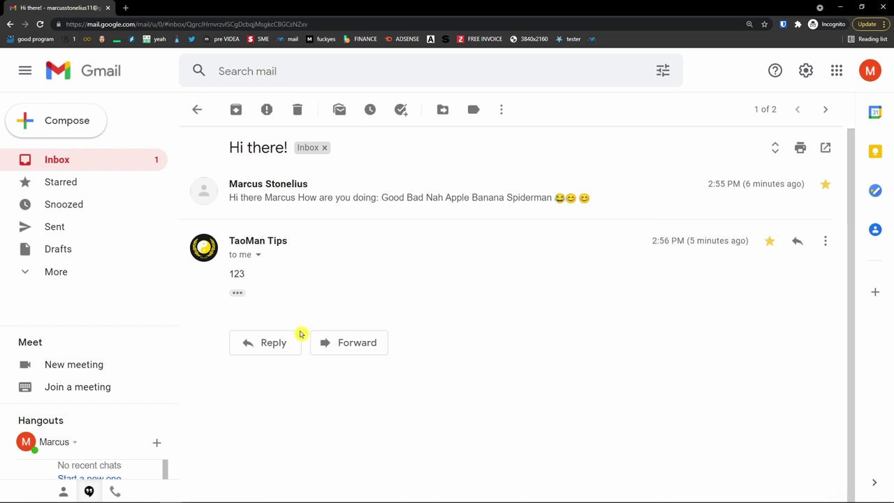
{"action": "left_click", "coordinate": [299, 336]}
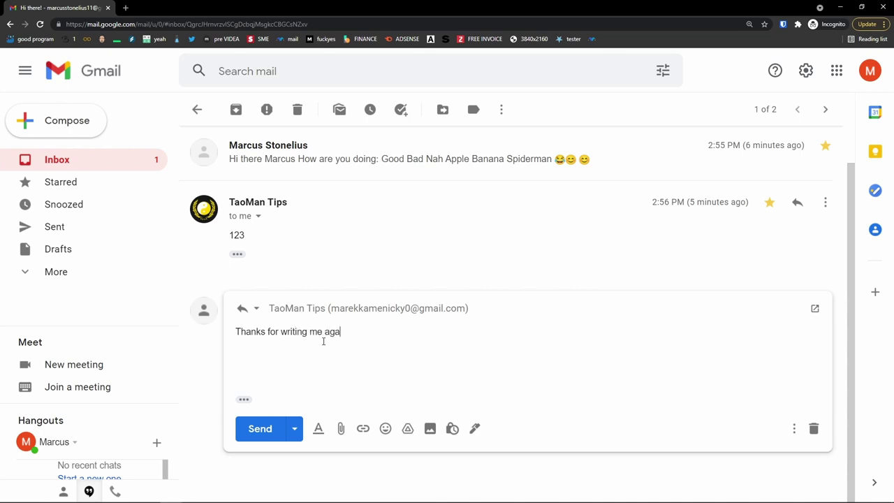
{"action": "left_click", "coordinate": [246, 400]}
{"action": "scroll", "coordinate": [258, 401], "scroll_direction": "down", "scroll_amount": 6}
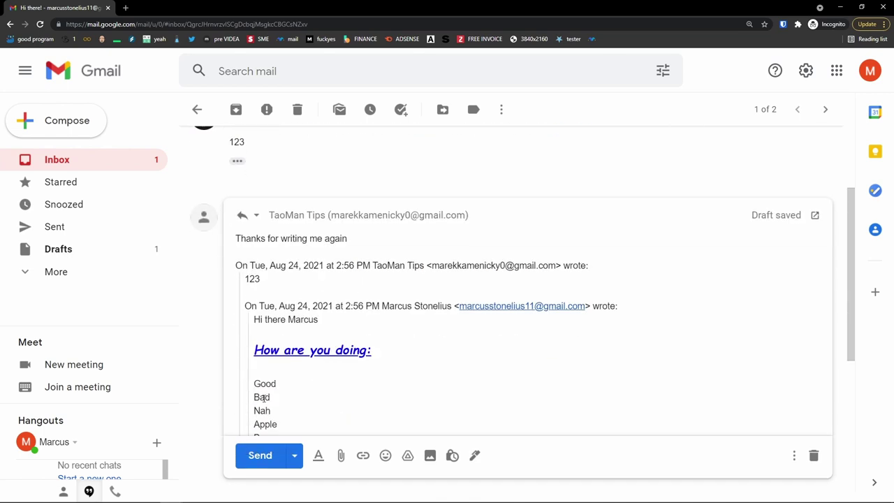
{"action": "scroll", "coordinate": [264, 401], "scroll_direction": "up", "scroll_amount": 10}
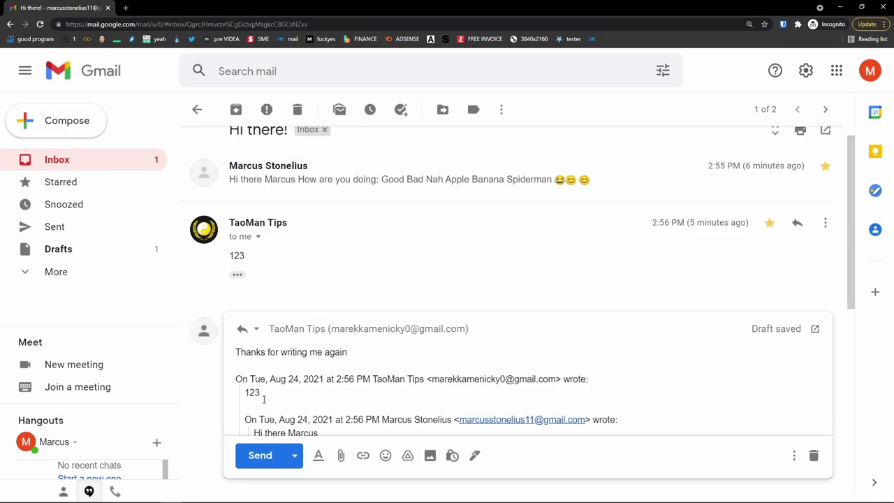
{"action": "left_click", "coordinate": [351, 349]}
{"action": "left_click", "coordinate": [295, 455]}
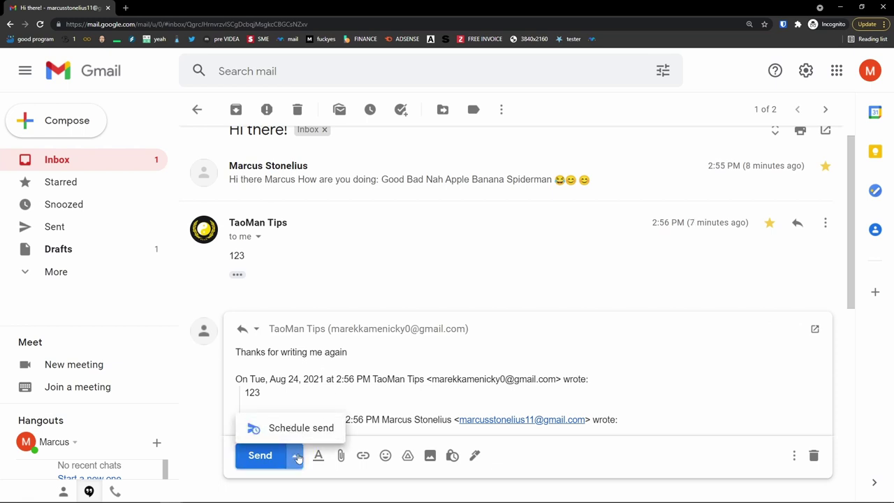
{"action": "left_click", "coordinate": [296, 457]}
{"action": "left_click", "coordinate": [318, 456]}
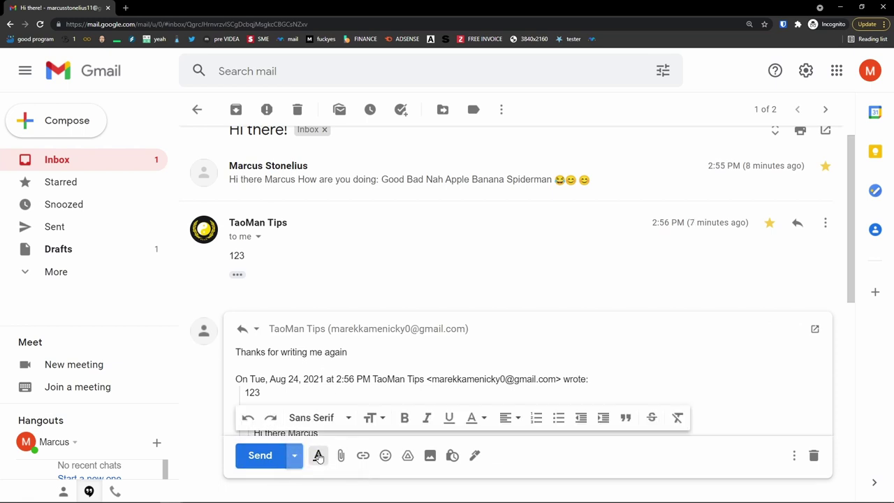
{"action": "left_click", "coordinate": [318, 456]}
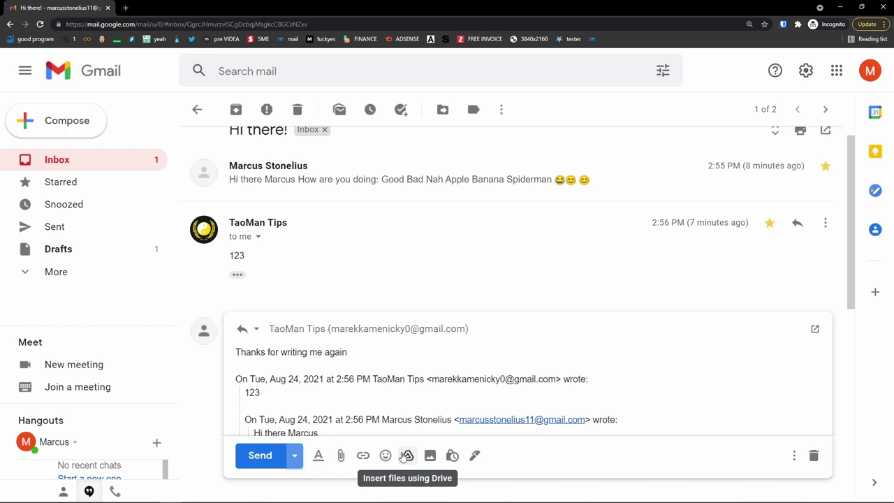
{"action": "left_click", "coordinate": [793, 458]}
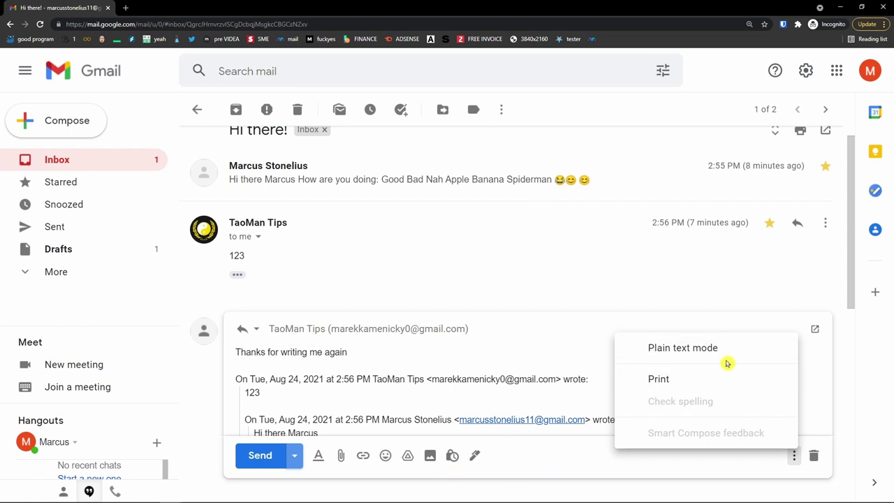
{"action": "left_click", "coordinate": [812, 363]}
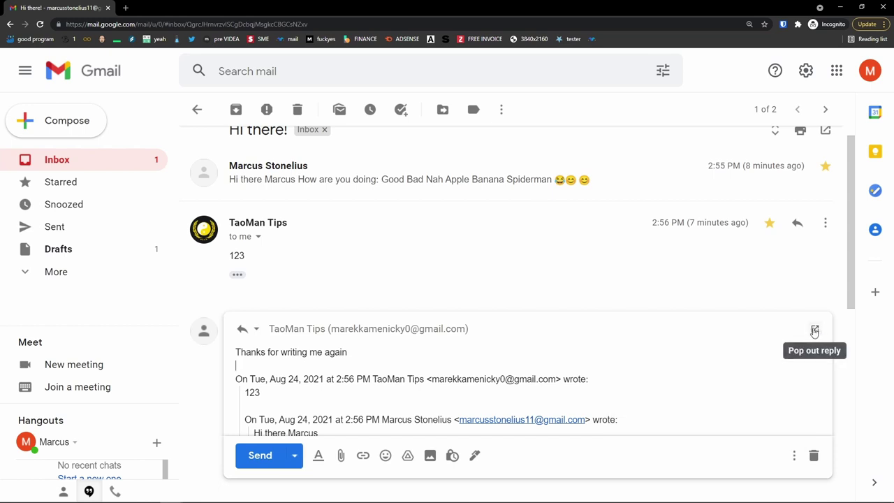
Step: Pop the 'Thanks for writing me again' reply into its own window and send it
{"action": "left_click", "coordinate": [814, 329]}
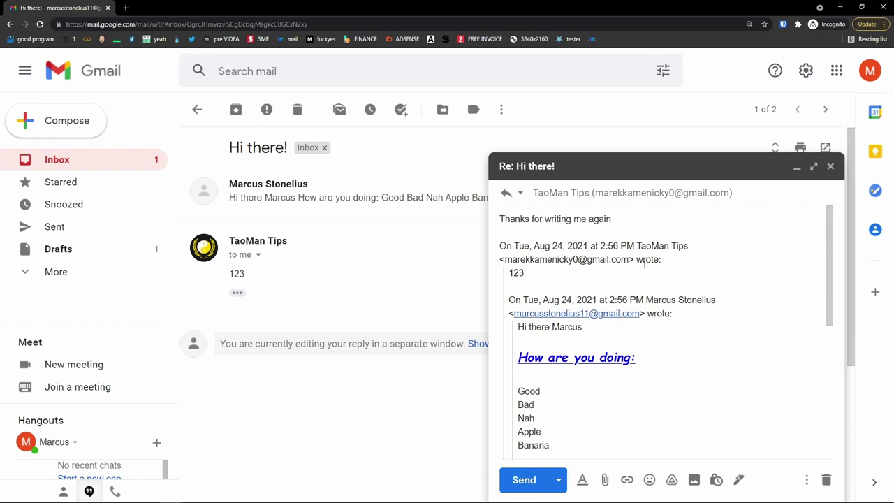
{"action": "scroll", "coordinate": [646, 280], "scroll_direction": "down", "scroll_amount": 1}
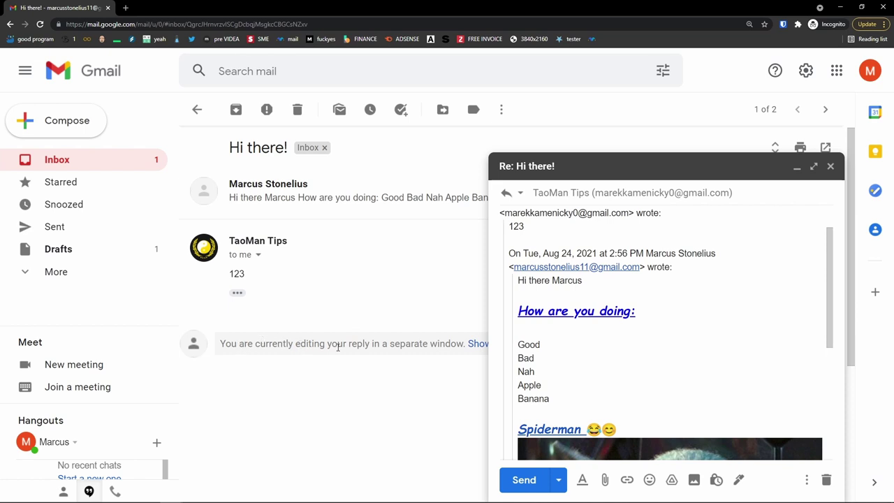
{"action": "scroll", "coordinate": [592, 360], "scroll_direction": "up", "scroll_amount": 1}
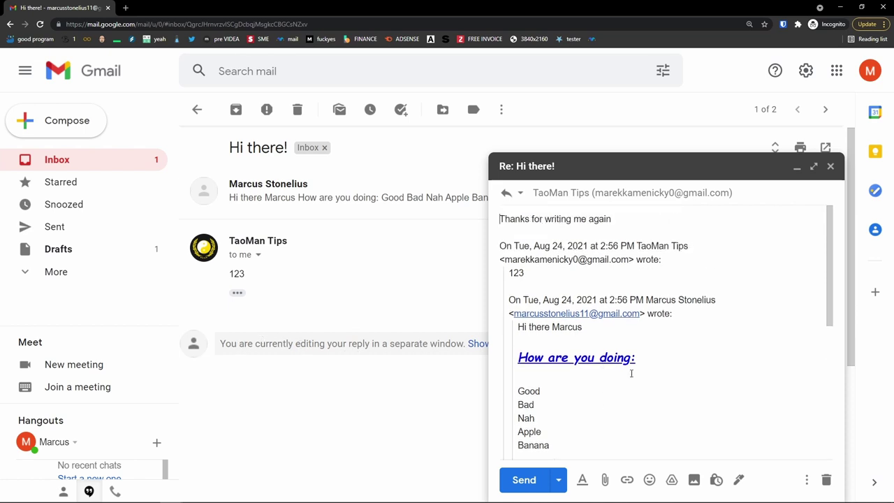
{"action": "left_click", "coordinate": [525, 480]}
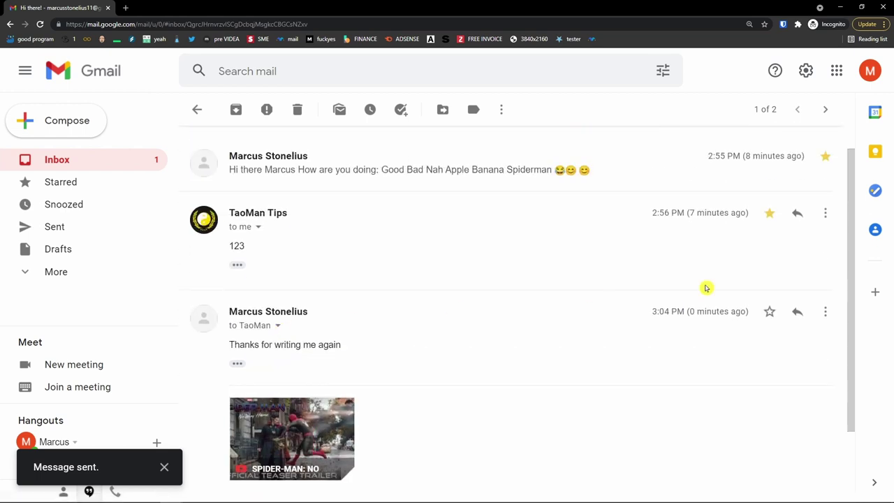
Step: Forward the 3:04 PM reply to a second Gmail address
{"action": "left_click", "coordinate": [825, 311]}
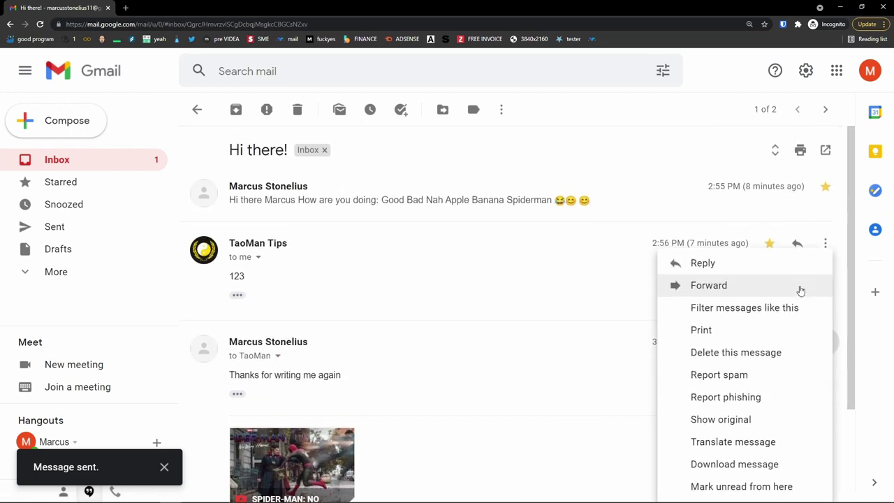
{"action": "left_click", "coordinate": [766, 287]}
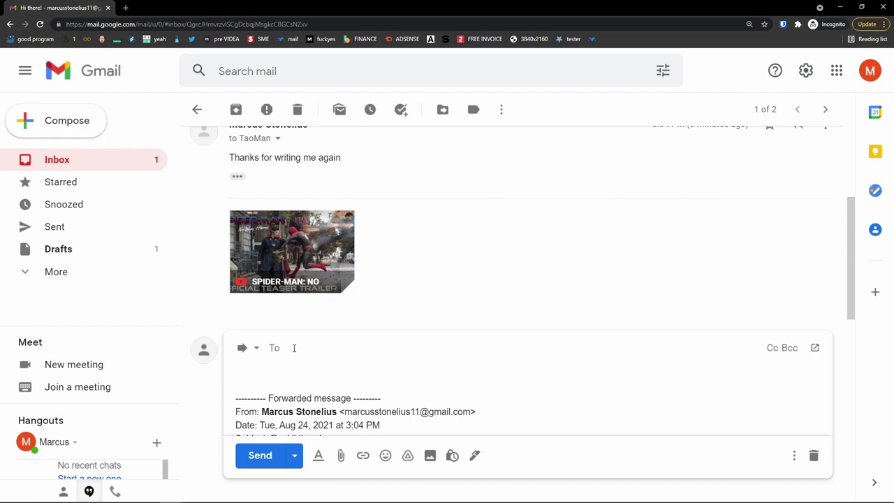
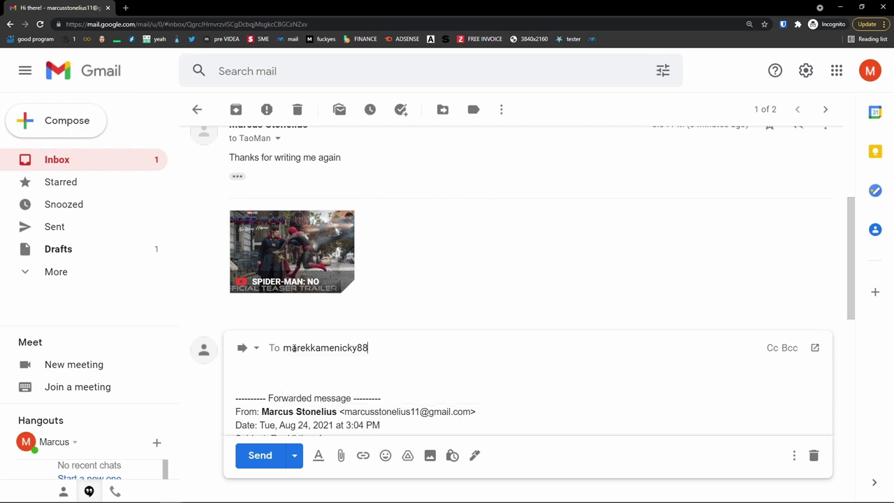
{"action": "key", "text": "Return"}
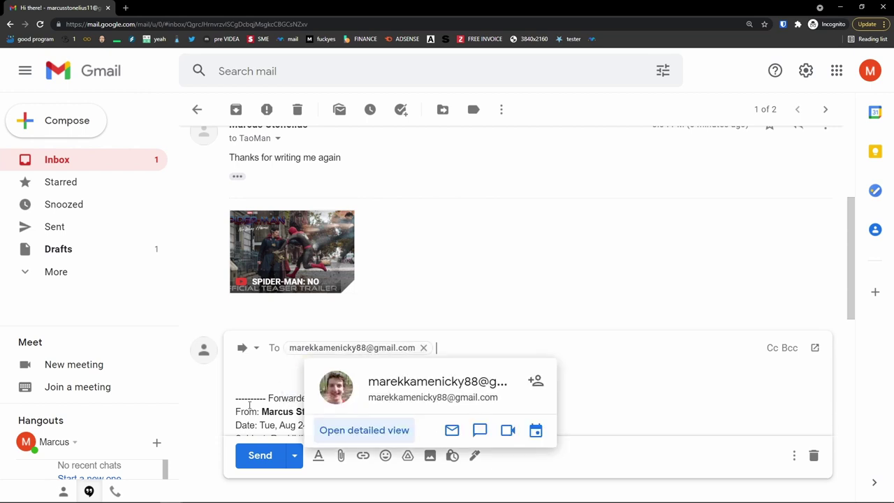
{"action": "left_click", "coordinate": [260, 455]}
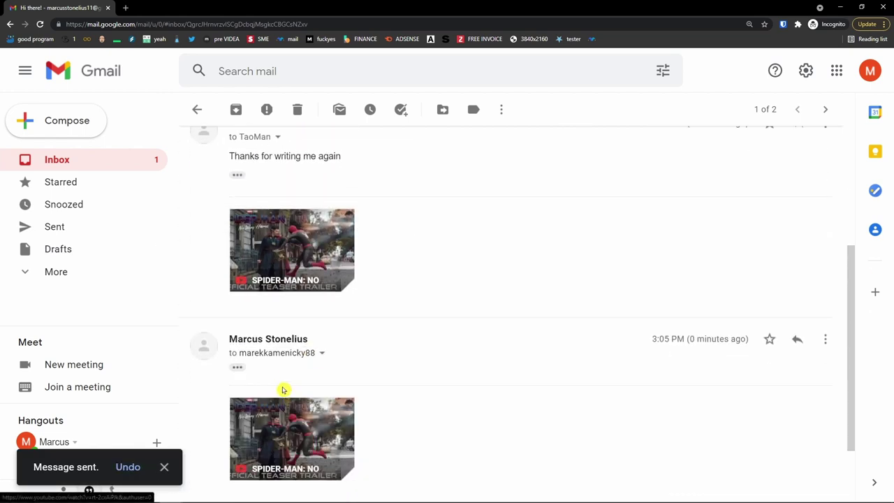
{"action": "scroll", "coordinate": [266, 370], "scroll_direction": "up", "scroll_amount": 4}
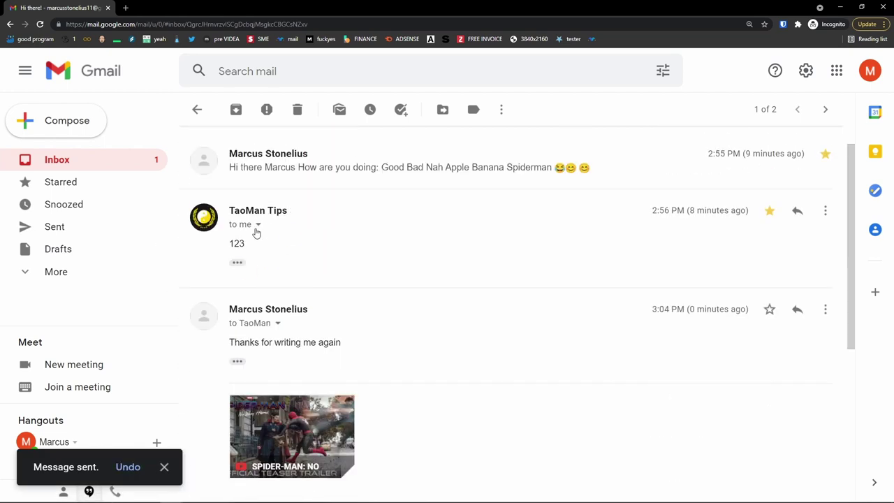
Step: Collapse the TaoMan Tips message and expand the sidebar to reveal Important and Chats
{"action": "left_click", "coordinate": [259, 229]}
{"action": "scroll", "coordinate": [269, 258], "scroll_direction": "down", "scroll_amount": 2}
{"action": "scroll", "coordinate": [314, 333], "scroll_direction": "down", "scroll_amount": 2}
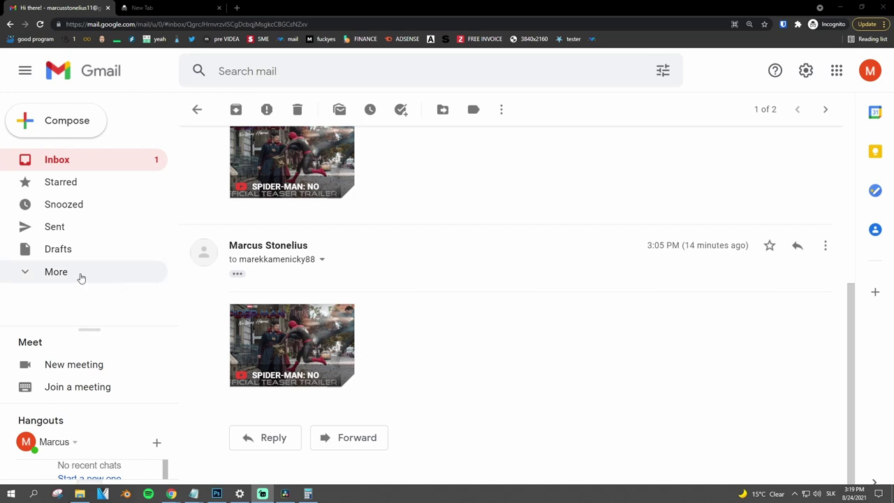
{"action": "left_click", "coordinate": [72, 278]}
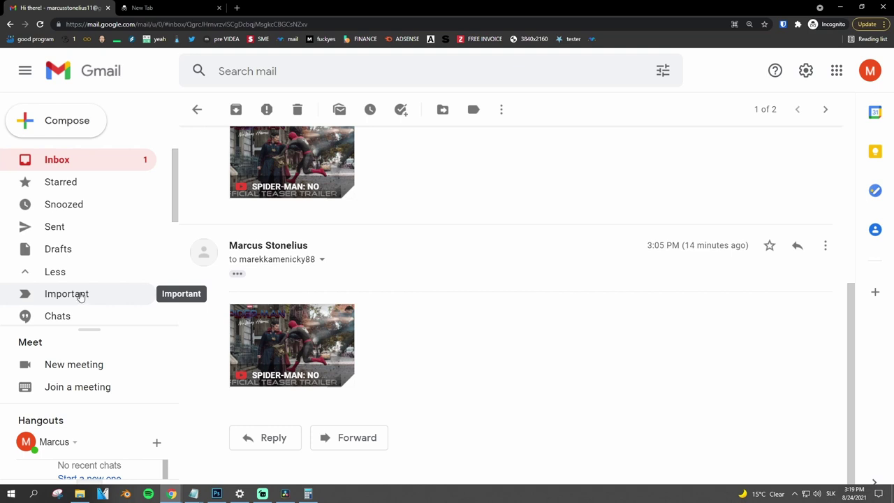
Step: Look through the Scheduled folder, then switch to All Mail
{"action": "scroll", "coordinate": [80, 296], "scroll_direction": "down", "scroll_amount": 1}
{"action": "scroll", "coordinate": [84, 292], "scroll_direction": "up", "scroll_amount": 1}
{"action": "scroll", "coordinate": [85, 291], "scroll_direction": "down", "scroll_amount": 1}
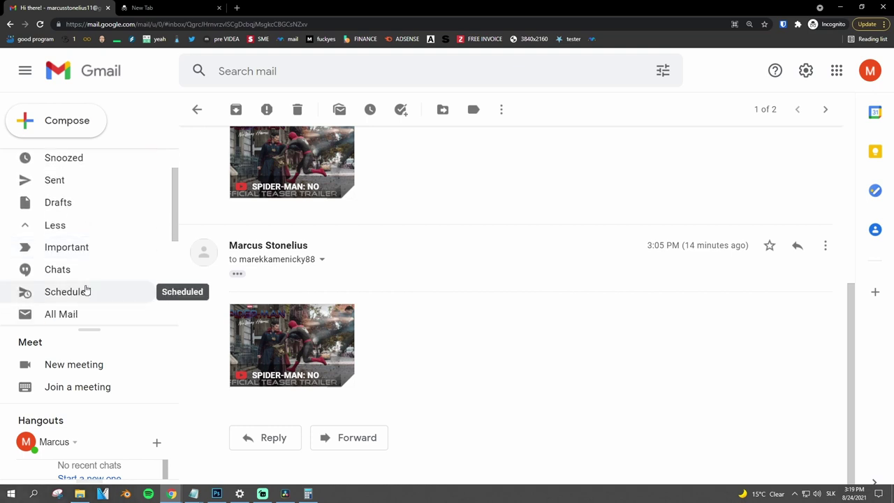
{"action": "left_click", "coordinate": [85, 292]}
{"action": "scroll", "coordinate": [84, 292], "scroll_direction": "down", "scroll_amount": 3}
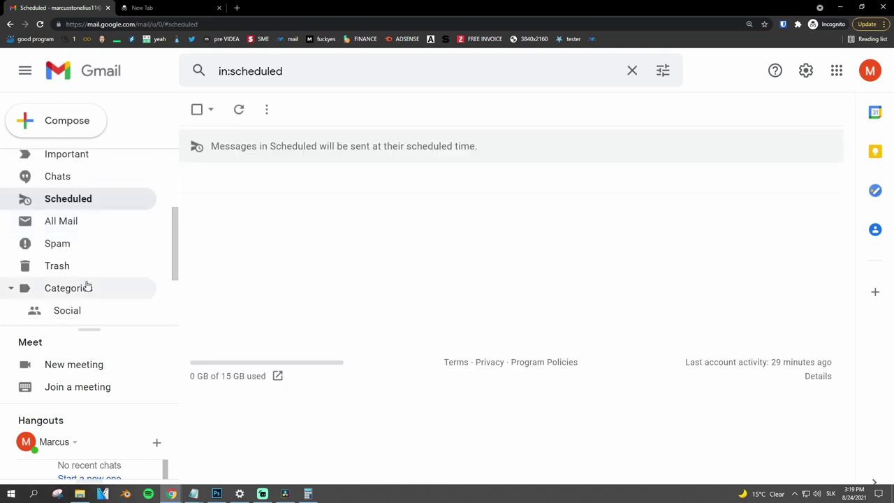
{"action": "left_click", "coordinate": [89, 221]}
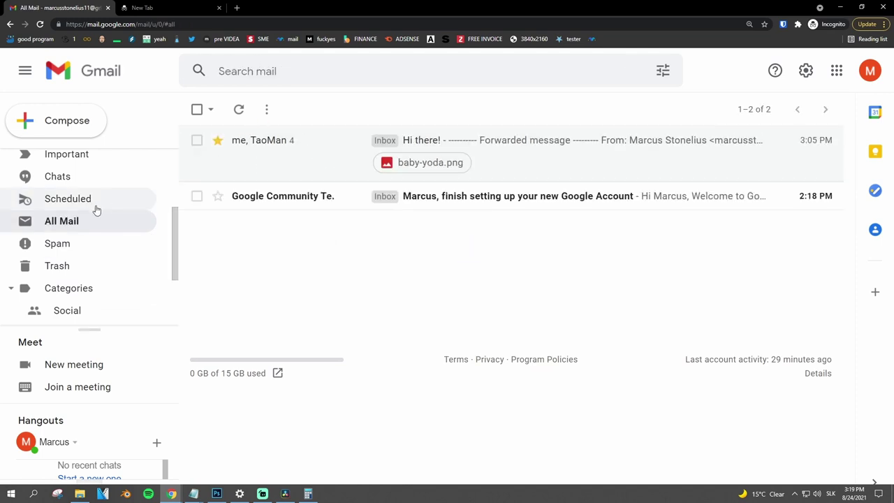
Step: Delete the Google account-setup welcome email and confirm it appears in Trash
{"action": "scroll", "coordinate": [95, 208], "scroll_direction": "down", "scroll_amount": 2}
{"action": "scroll", "coordinate": [97, 208], "scroll_direction": "up", "scroll_amount": 1}
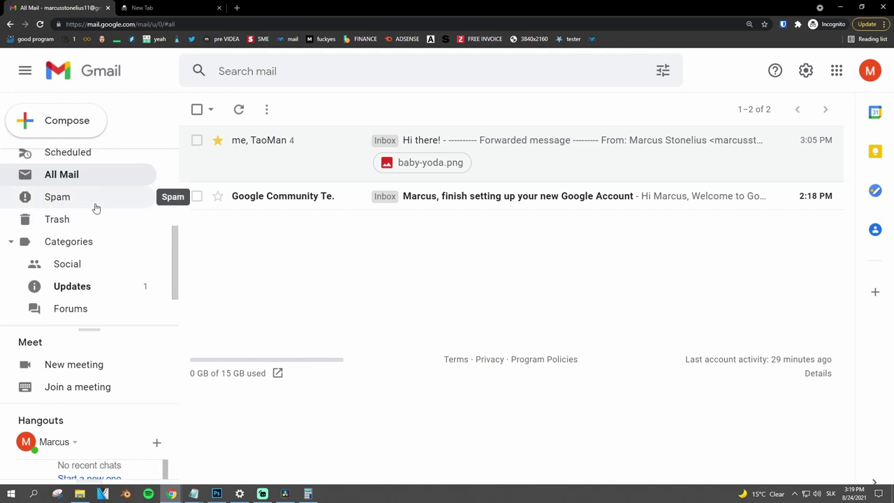
{"action": "left_click", "coordinate": [197, 197]}
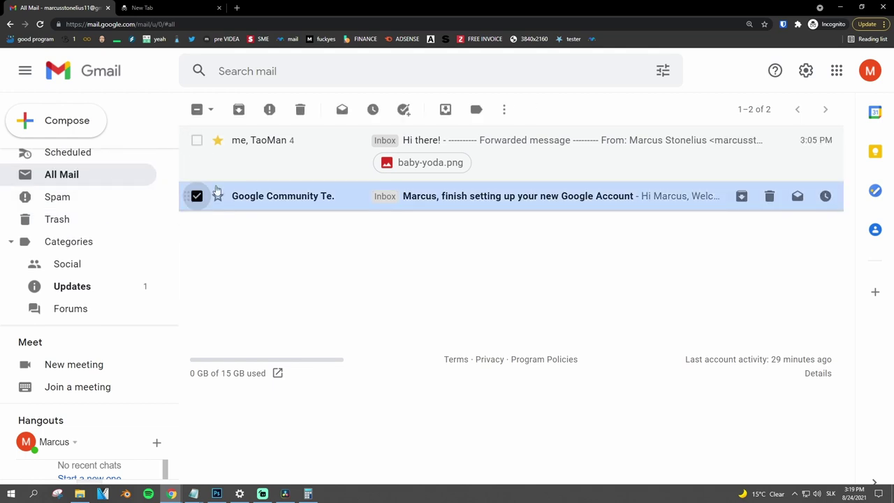
{"action": "left_click", "coordinate": [301, 110]}
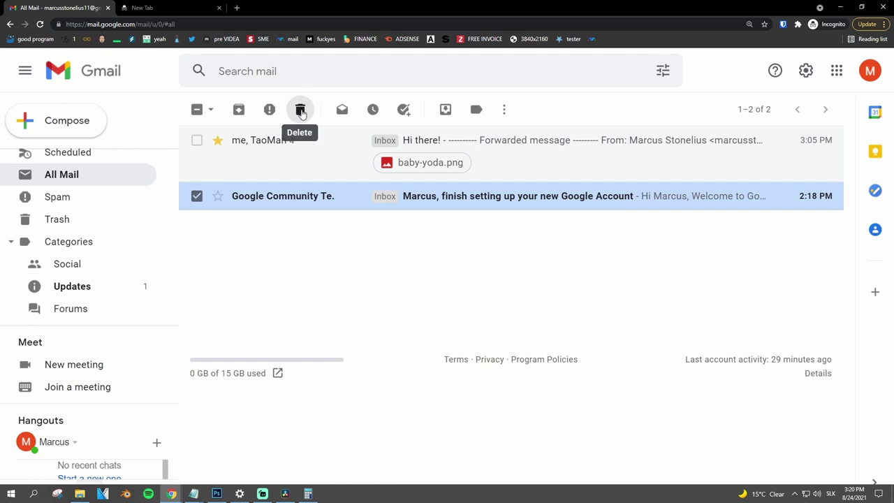
{"action": "left_click", "coordinate": [97, 218]}
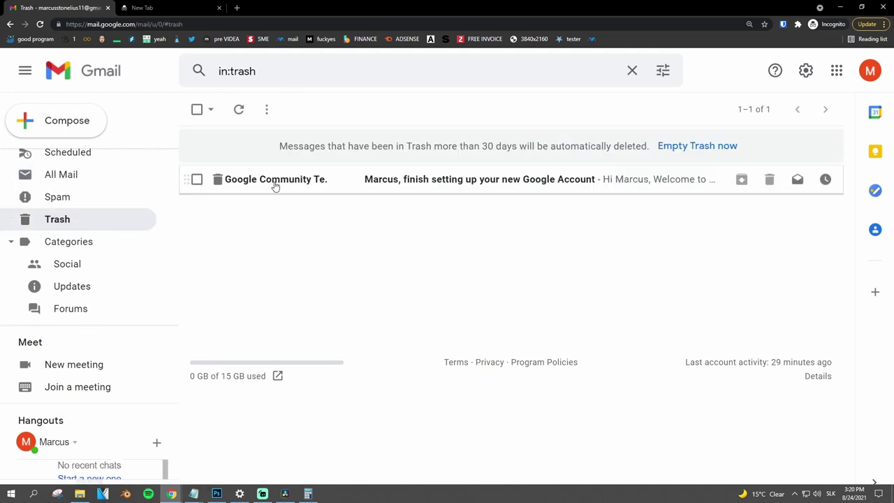
{"action": "scroll", "coordinate": [96, 221], "scroll_direction": "down", "scroll_amount": 2}
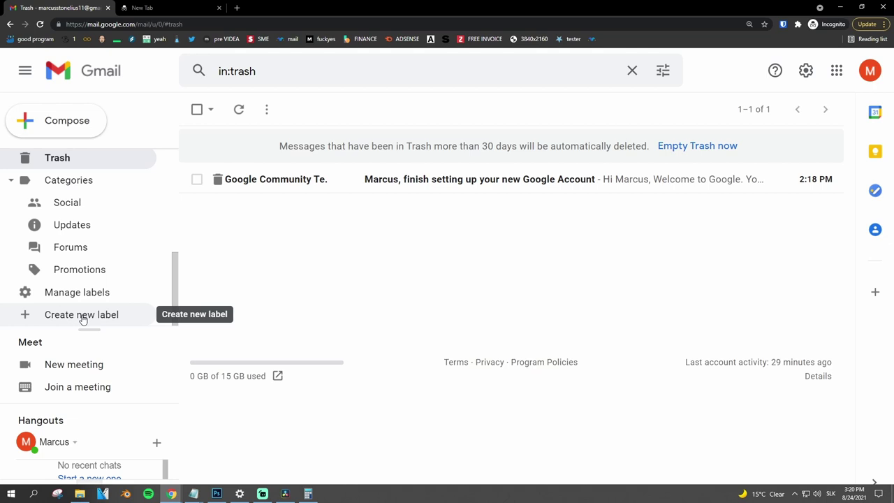
Step: Create a top-level label named 'Healthcare emails', not nested under any parent
{"action": "left_click", "coordinate": [82, 316]}
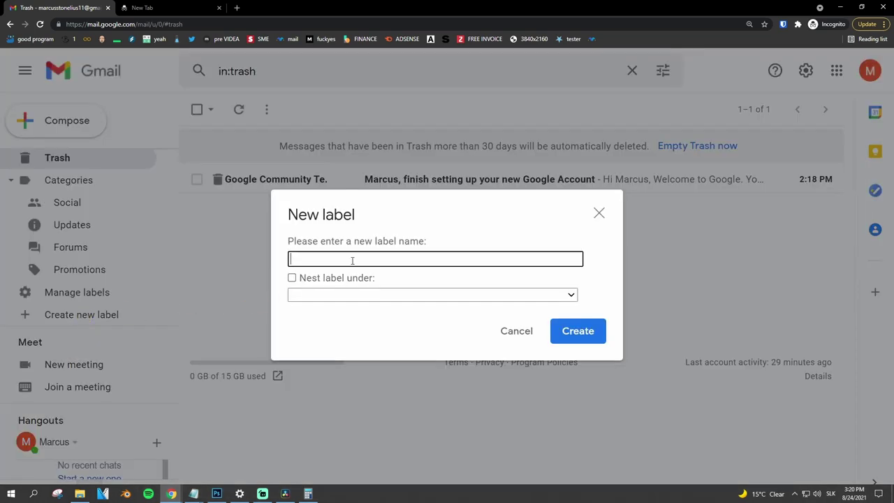
{"action": "type", "text": "Health"}
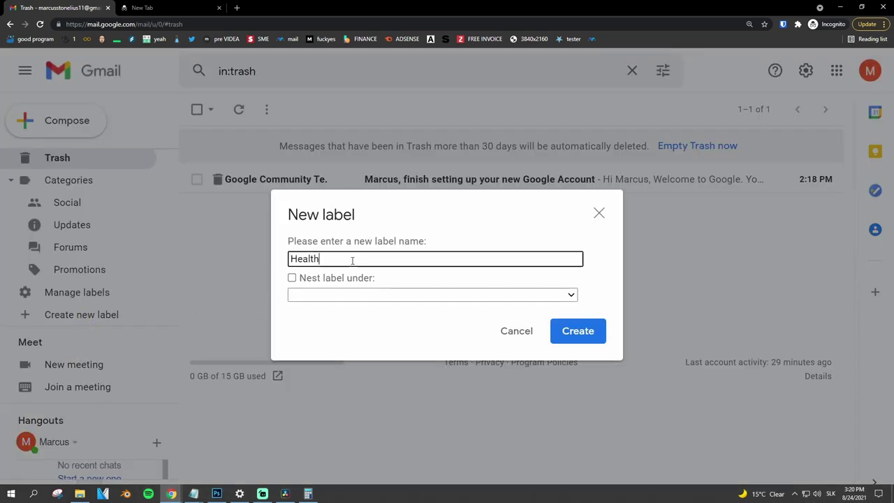
{"action": "type", "text": "care emails"}
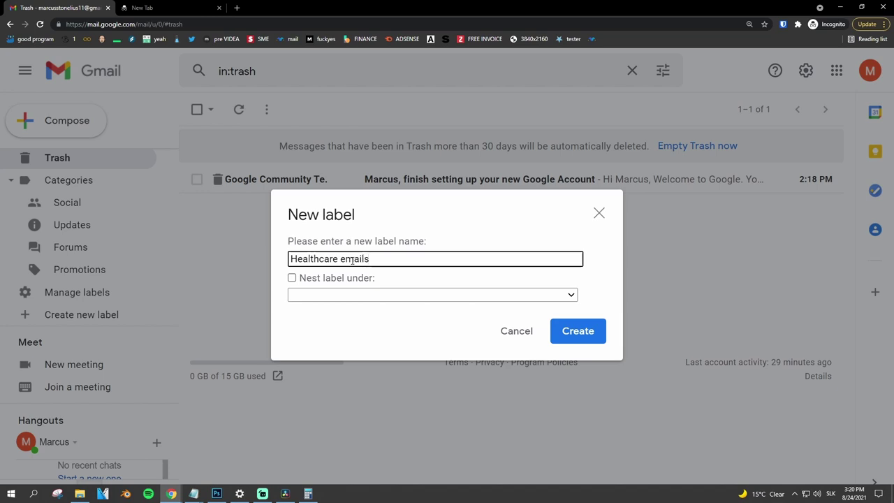
{"action": "left_click", "coordinate": [311, 280]}
{"action": "left_click", "coordinate": [316, 297]}
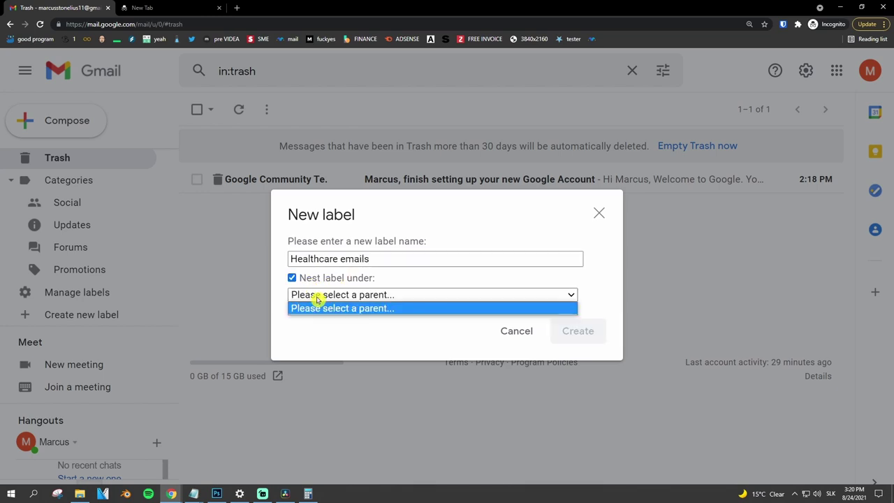
{"action": "left_click", "coordinate": [296, 280]}
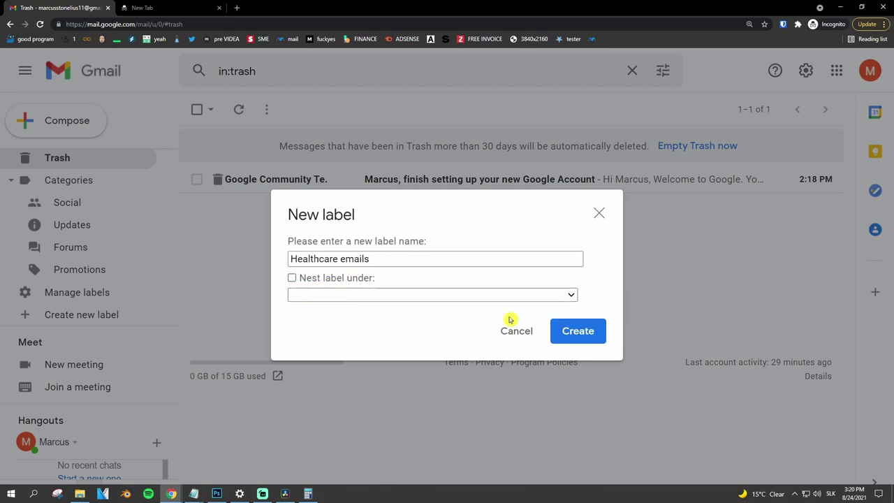
{"action": "left_click", "coordinate": [578, 331]}
Step: Check that the Healthcare emails label is empty, then go back to the inbox
{"action": "scroll", "coordinate": [112, 255], "scroll_direction": "up", "scroll_amount": 2}
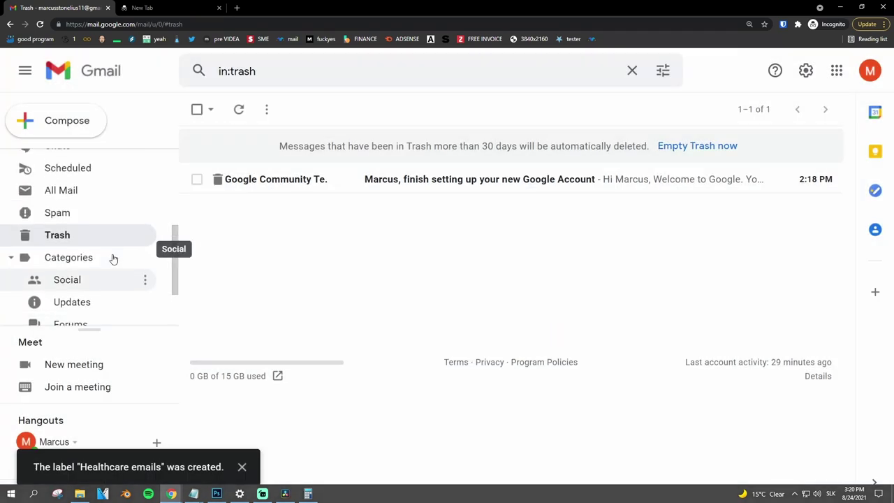
{"action": "scroll", "coordinate": [112, 259], "scroll_direction": "up", "scroll_amount": 3}
{"action": "left_click", "coordinate": [110, 257]}
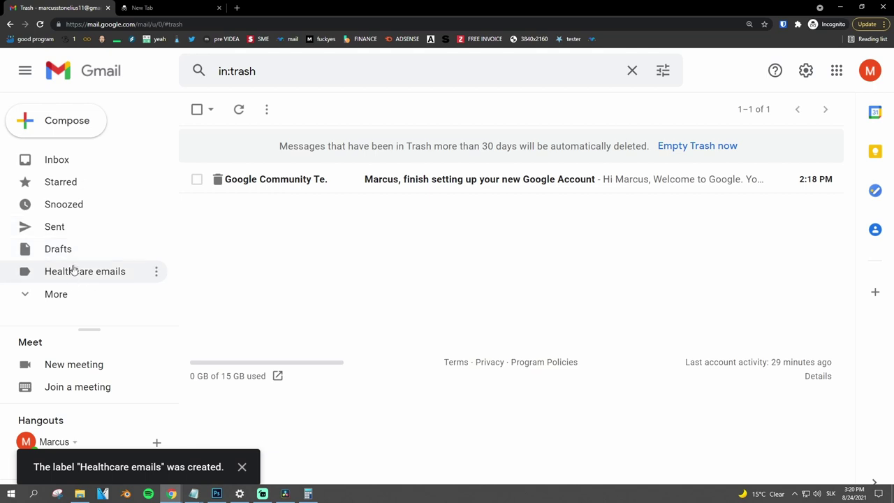
{"action": "left_click", "coordinate": [73, 270]}
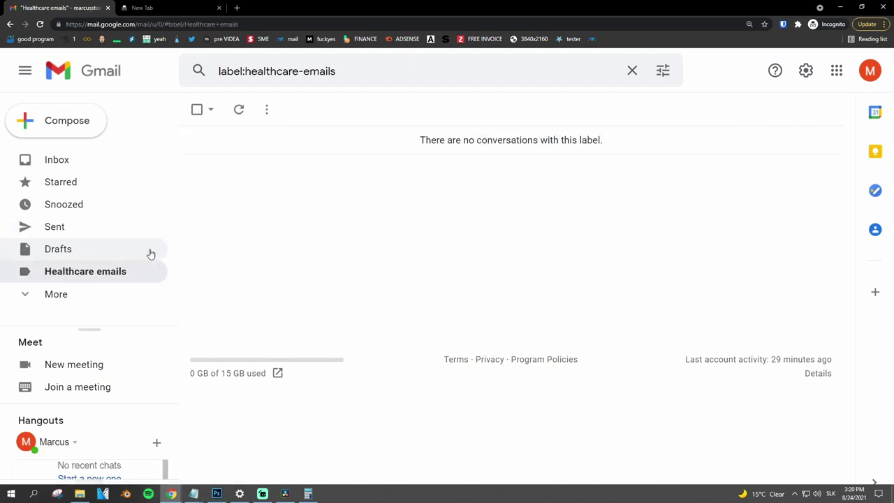
{"action": "left_click", "coordinate": [88, 162]}
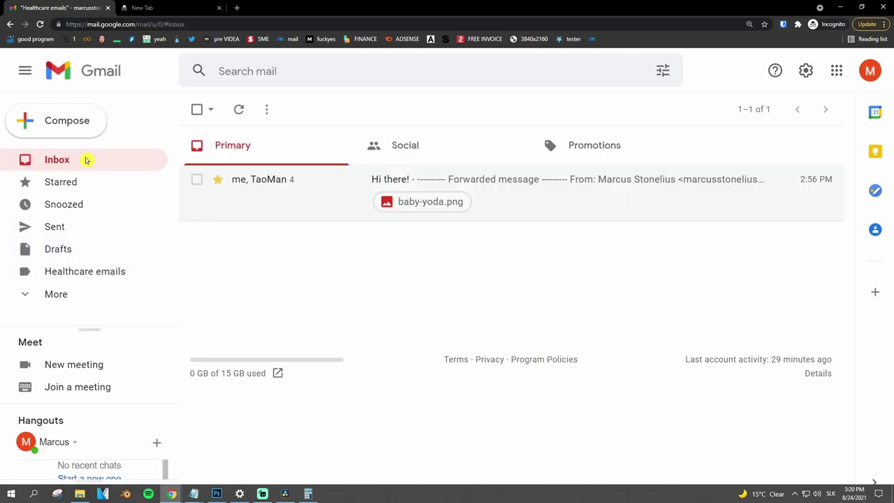
Step: Move the forwarded 'Hi there!' conversation into Healthcare emails and verify it there
{"action": "left_click", "coordinate": [197, 180]}
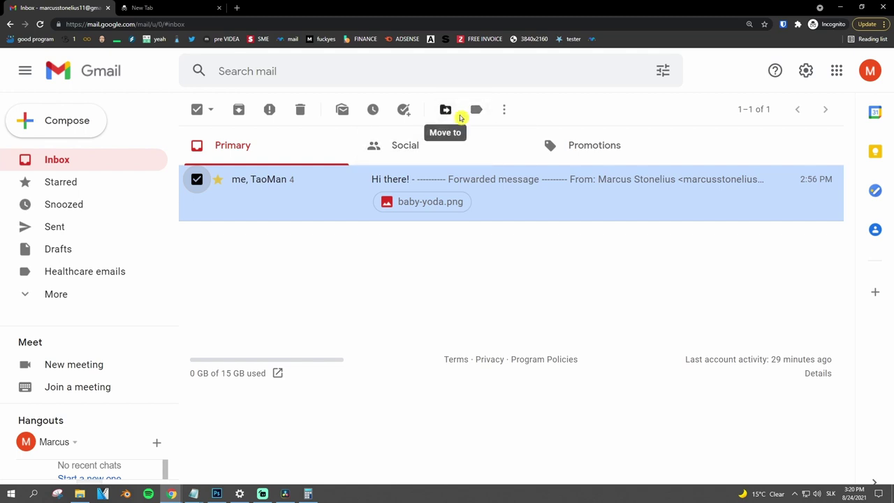
{"action": "left_click", "coordinate": [447, 111]}
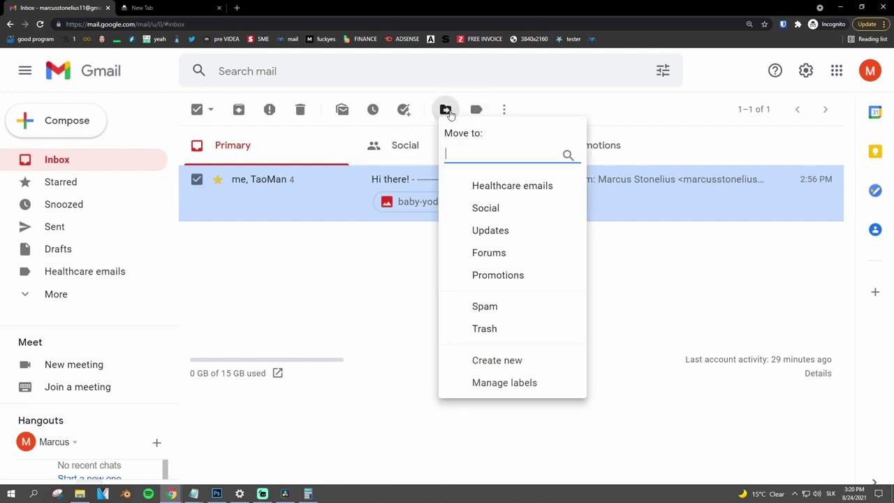
{"action": "left_click", "coordinate": [502, 190]}
{"action": "left_click", "coordinate": [113, 271]}
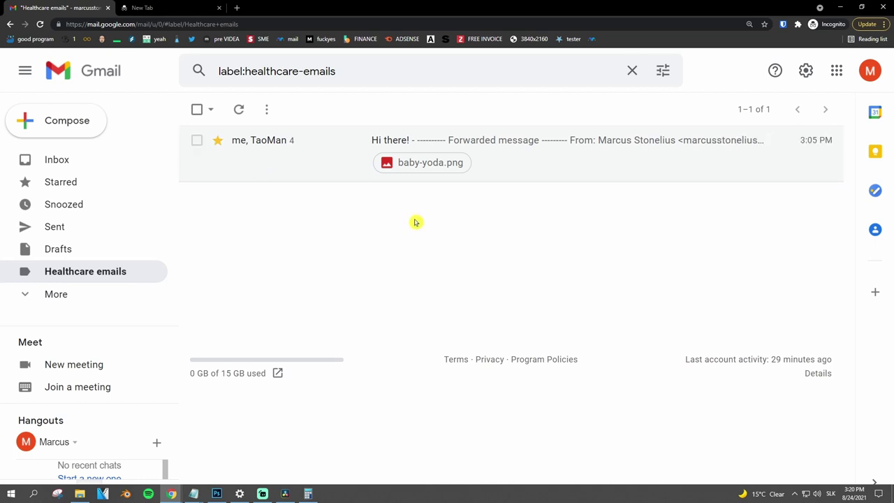
Step: Glance at Snoozed and Starred before returning to the now-empty Primary inbox
{"action": "left_click", "coordinate": [85, 162]}
{"action": "left_click", "coordinate": [95, 205]}
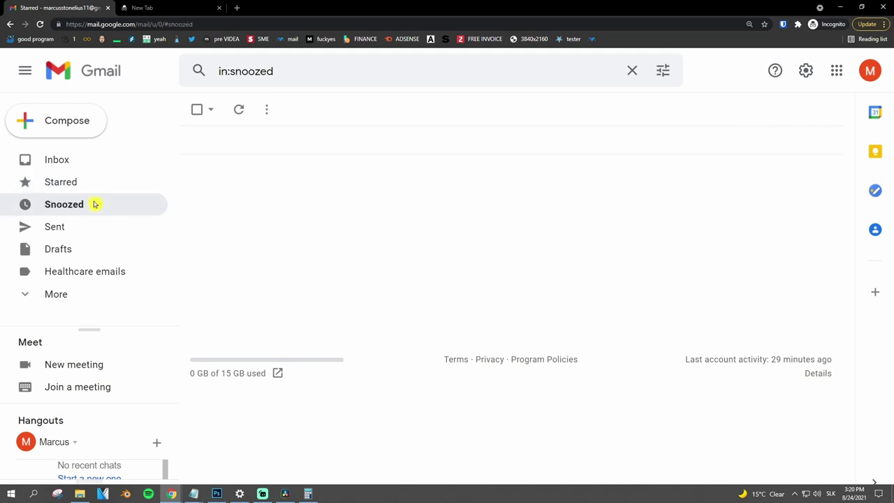
{"action": "left_click", "coordinate": [93, 188]}
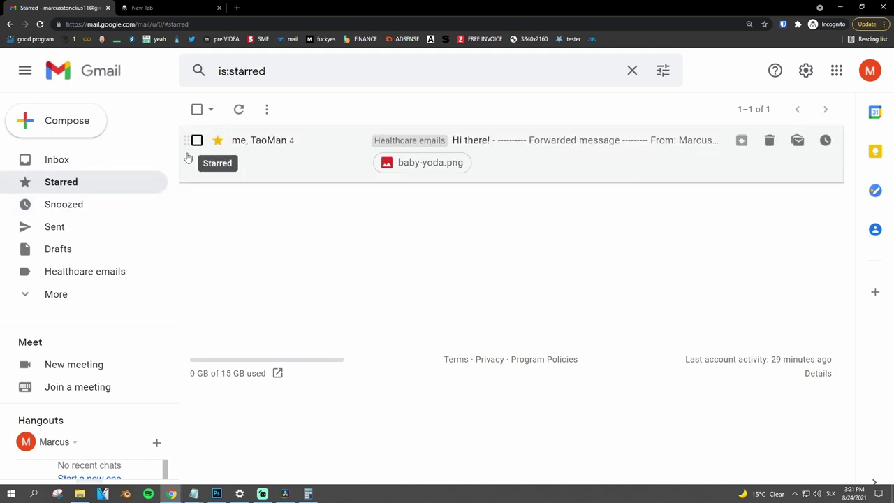
{"action": "left_click", "coordinate": [98, 165]}
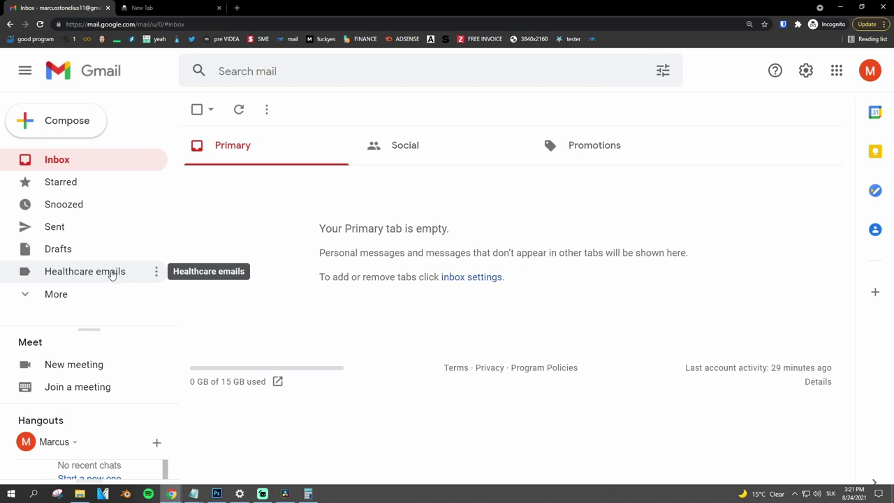
{"action": "left_click", "coordinate": [98, 294]}
{"action": "scroll", "coordinate": [96, 295], "scroll_direction": "down", "scroll_amount": 4}
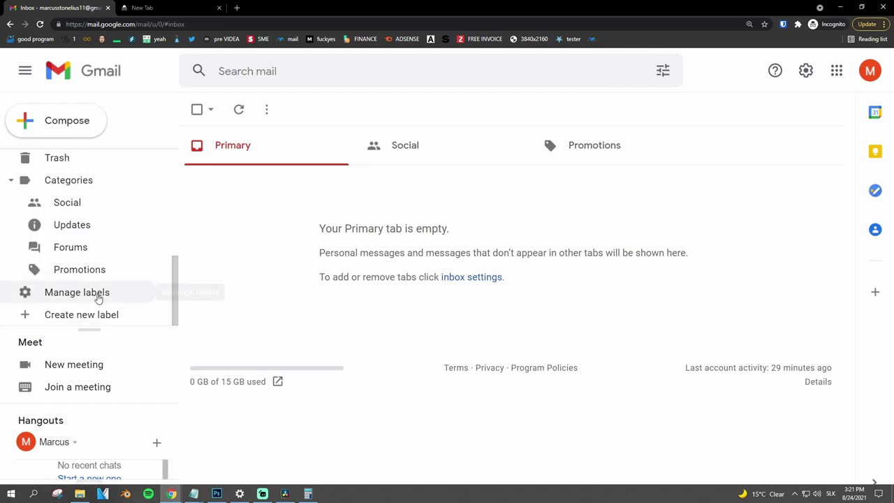
{"action": "left_click", "coordinate": [115, 296]}
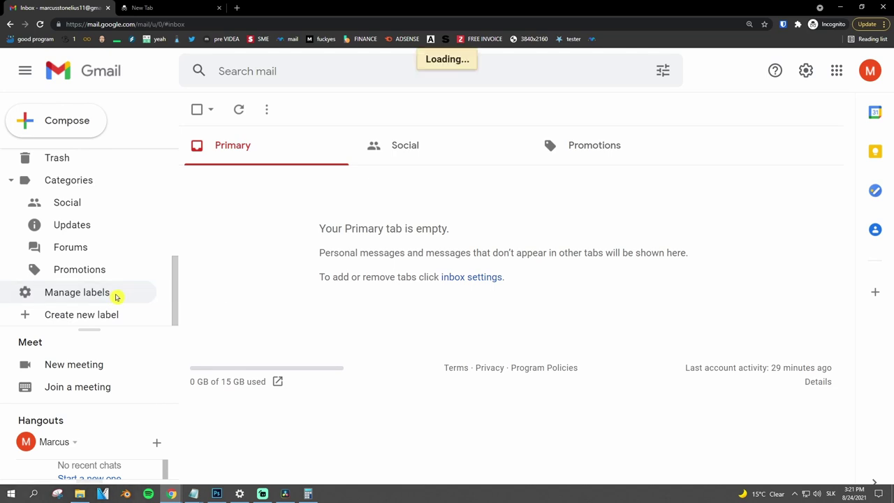
{"action": "scroll", "coordinate": [105, 244], "scroll_direction": "up", "scroll_amount": 3}
{"action": "left_click", "coordinate": [100, 167]}
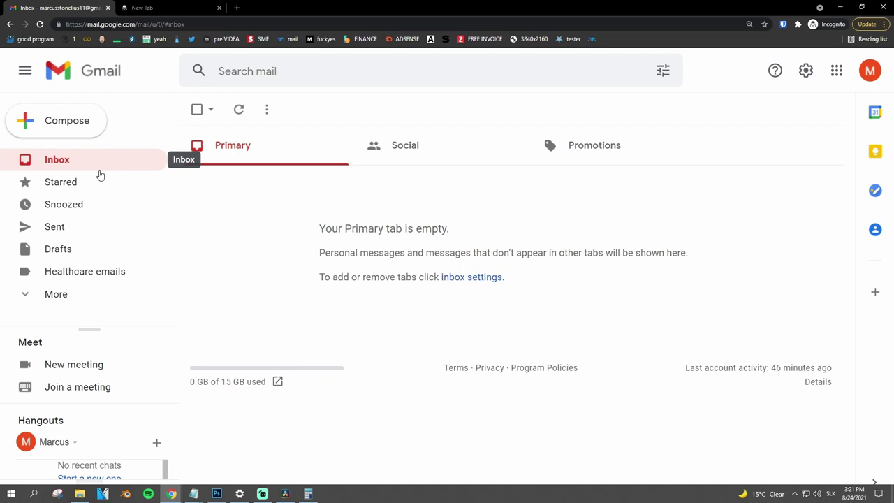
{"action": "left_click", "coordinate": [874, 292]}
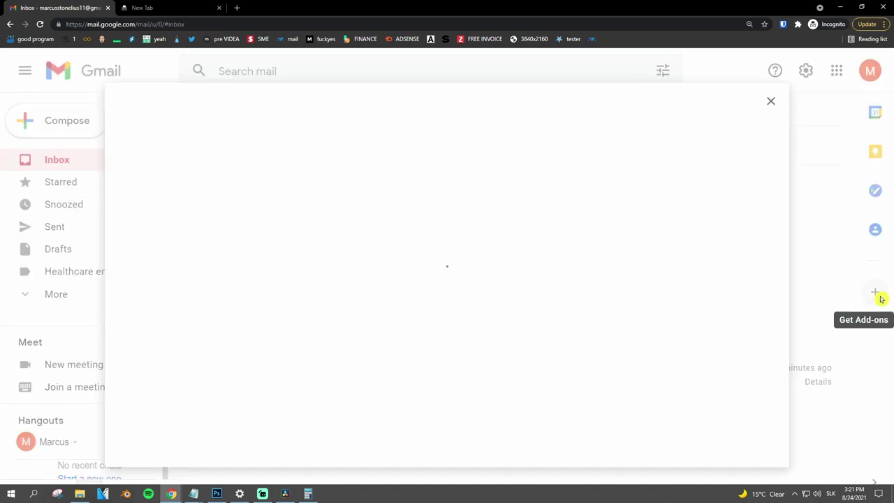
{"action": "left_click", "coordinate": [771, 103]}
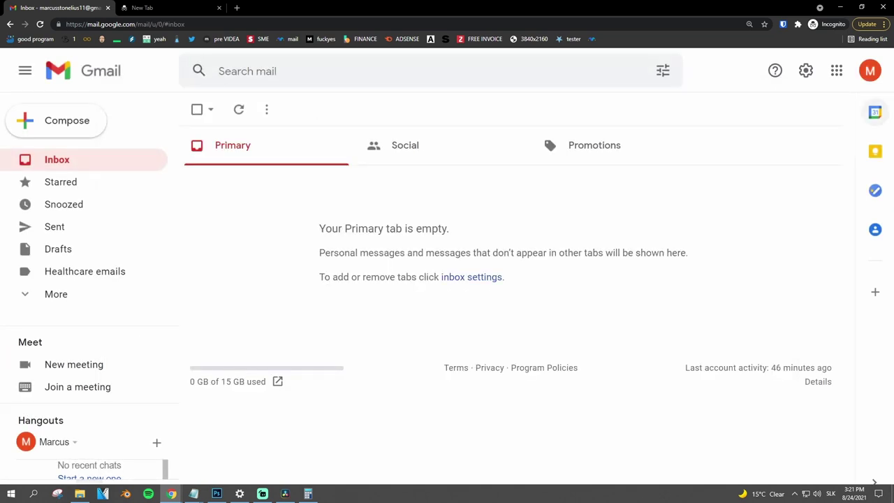
{"action": "key", "text": "alt+Tab"}
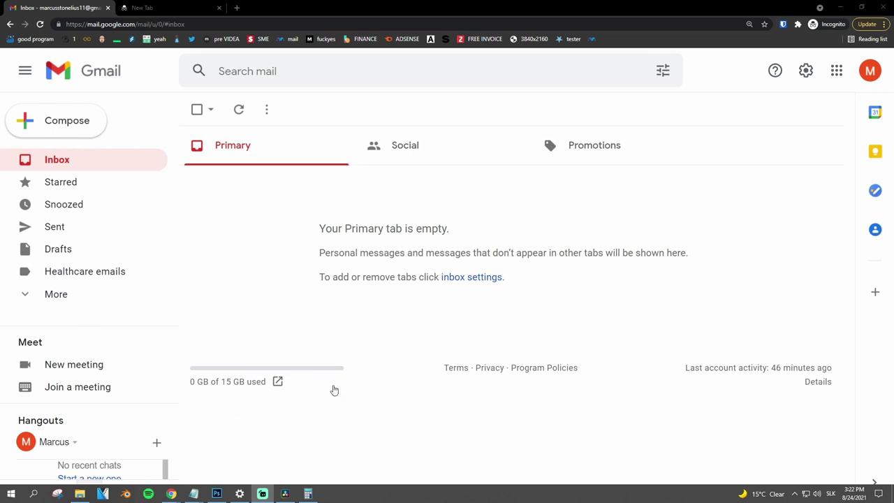
Step: Open the full Gmail settings, browse the Chat and Meet and Advanced tabs, return to General
{"action": "left_click", "coordinate": [805, 71]}
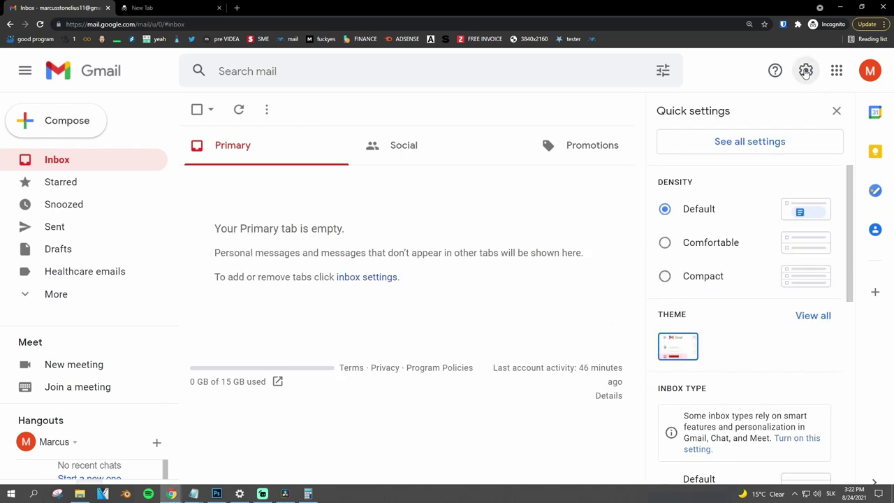
{"action": "left_click", "coordinate": [743, 143]}
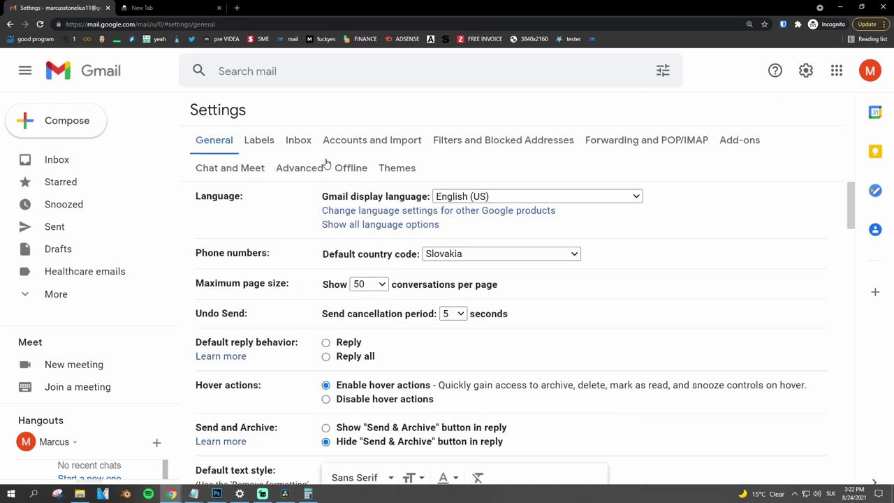
{"action": "left_click", "coordinate": [243, 175]}
{"action": "left_click", "coordinate": [215, 146]}
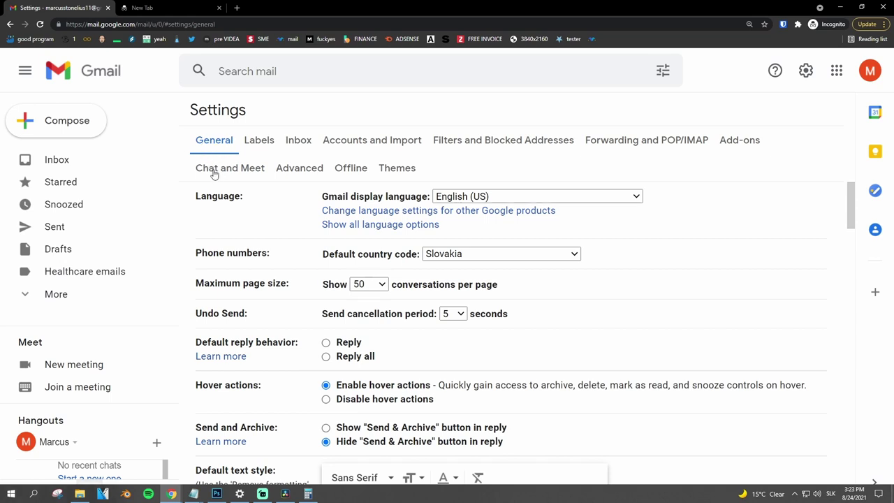
{"action": "left_click", "coordinate": [217, 170]}
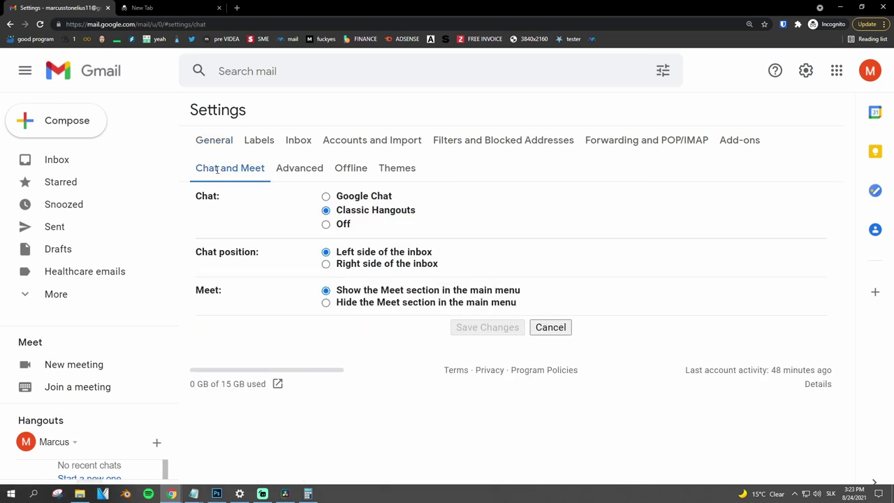
{"action": "left_click", "coordinate": [309, 168]}
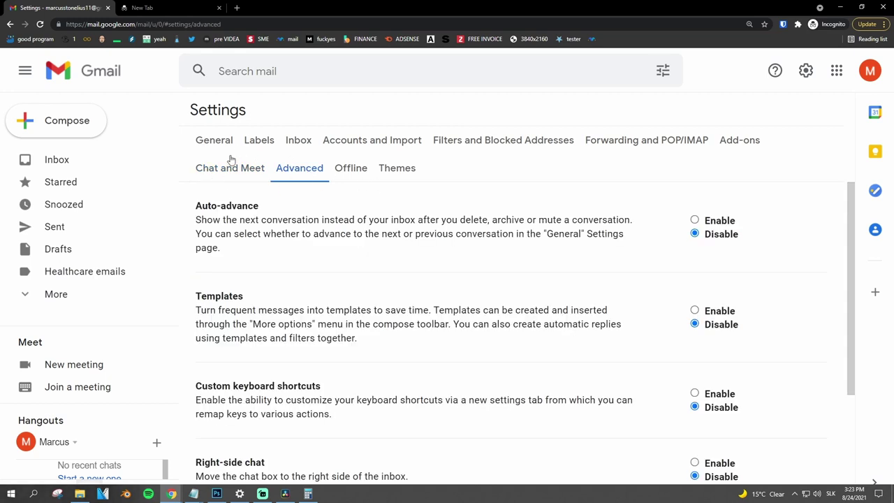
{"action": "left_click", "coordinate": [203, 148]}
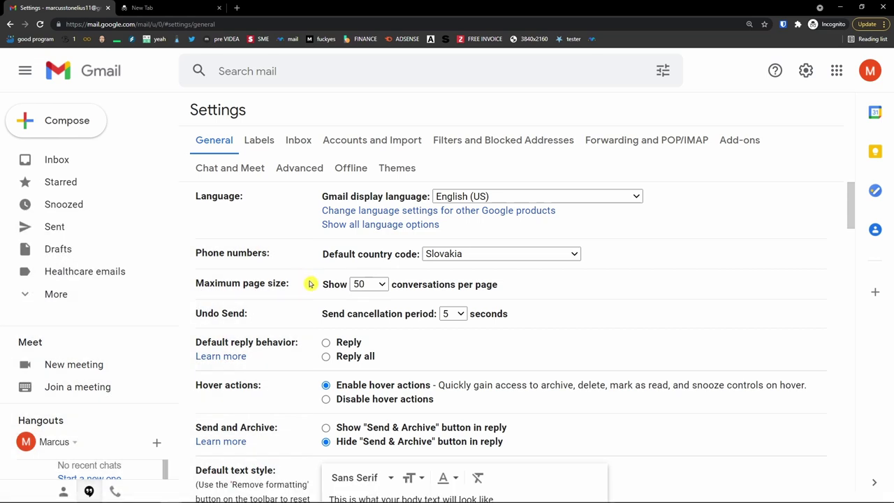
Step: Set the Undo Send cancellation period to 20 seconds on the General tab
{"action": "key", "text": "ctrl+plus"}
{"action": "key", "text": "ctrl+minus"}
{"action": "key", "text": "ctrl+minus"}
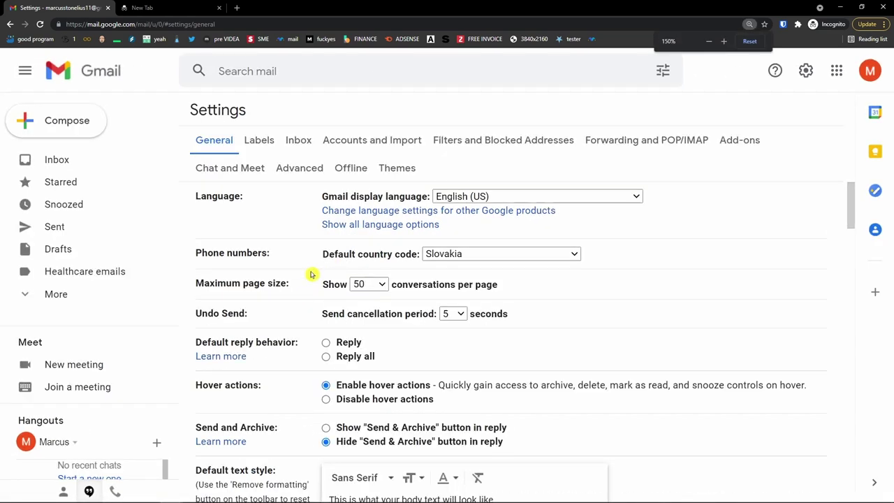
{"action": "scroll", "coordinate": [313, 272], "scroll_direction": "down", "scroll_amount": 1}
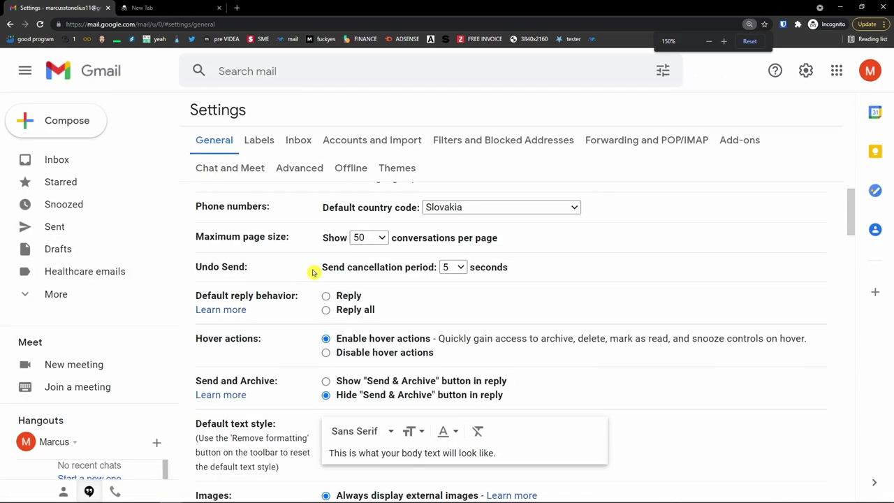
{"action": "left_click", "coordinate": [380, 240]}
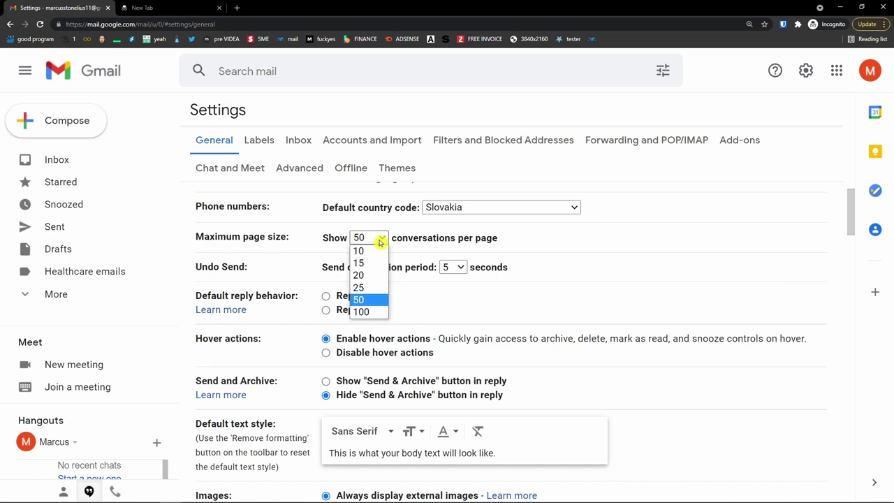
{"action": "left_click", "coordinate": [379, 242]}
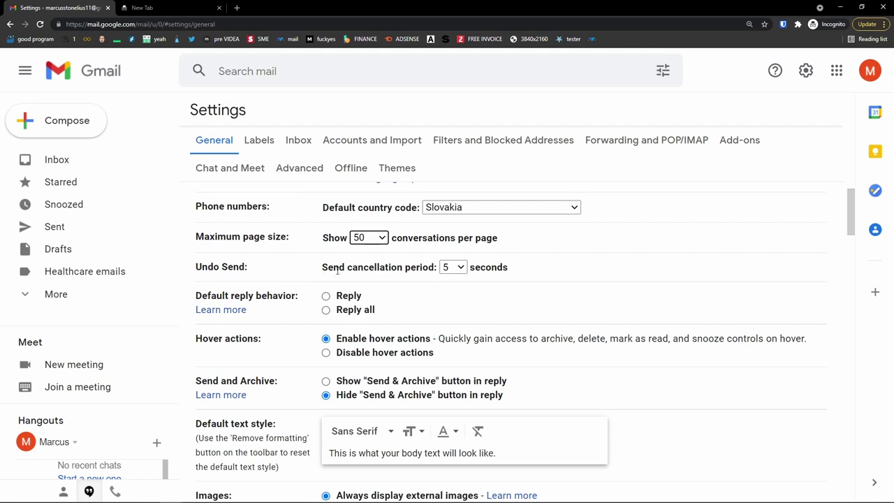
{"action": "left_click", "coordinate": [454, 267]}
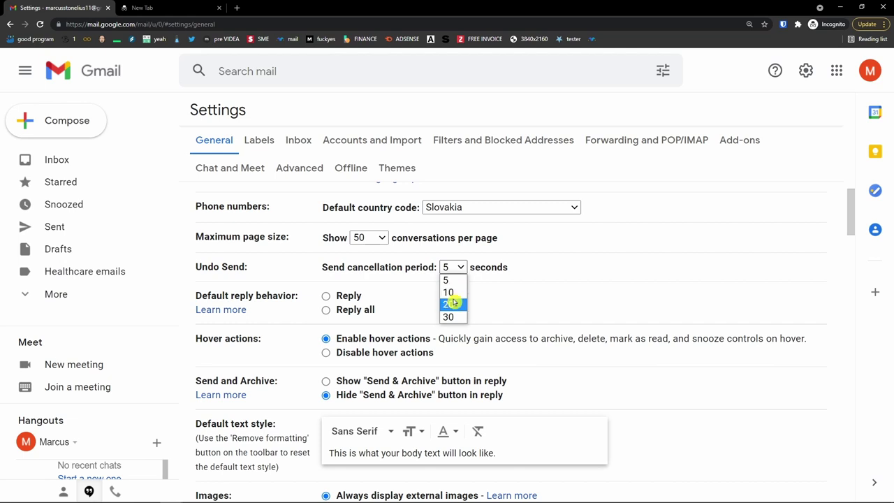
{"action": "left_click", "coordinate": [451, 305]}
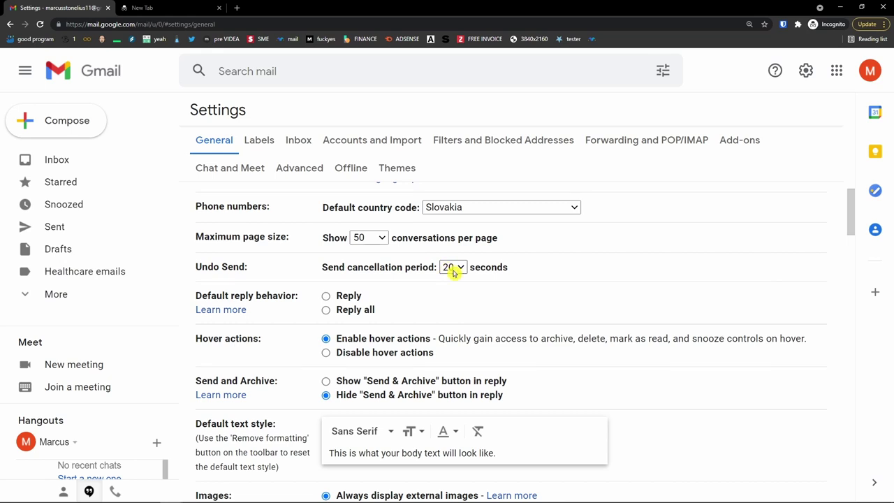
Step: Keep the Undo Send cancellation period at 20 seconds
{"action": "left_click", "coordinate": [454, 272]}
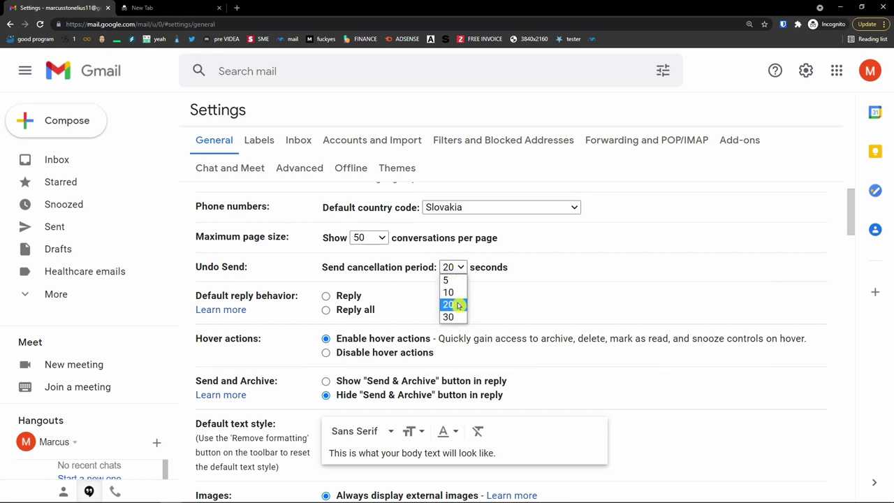
{"action": "left_click", "coordinate": [457, 304]}
{"action": "scroll", "coordinate": [460, 300], "scroll_direction": "down", "scroll_amount": 1}
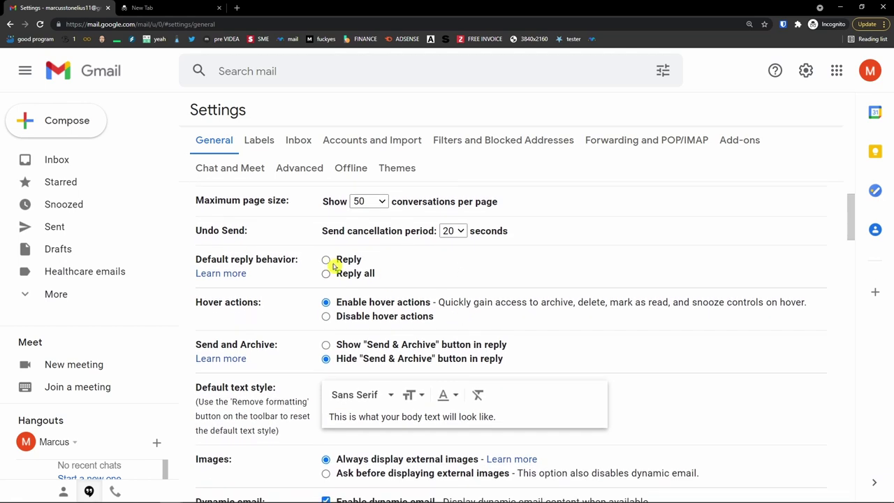
Step: Switch Default reply behavior from Reply to Reply all and open its Learn more help article
{"action": "left_click", "coordinate": [328, 261]}
{"action": "left_click", "coordinate": [329, 274]}
{"action": "left_click", "coordinate": [231, 276]}
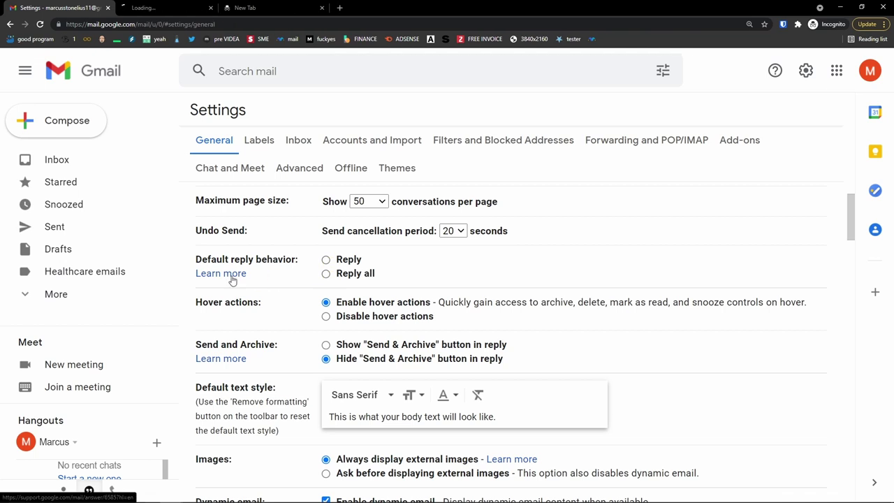
Step: Read through the 'Reply to Gmail messages' help article, then return to the Gmail Settings tab
{"action": "left_click", "coordinate": [137, 8]}
{"action": "scroll", "coordinate": [158, 193], "scroll_direction": "down", "scroll_amount": 3}
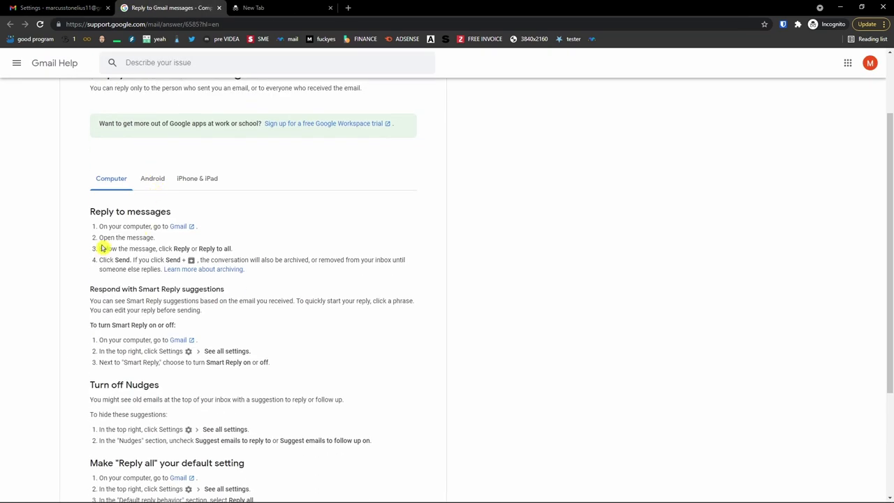
{"action": "scroll", "coordinate": [136, 279], "scroll_direction": "down", "scroll_amount": 2}
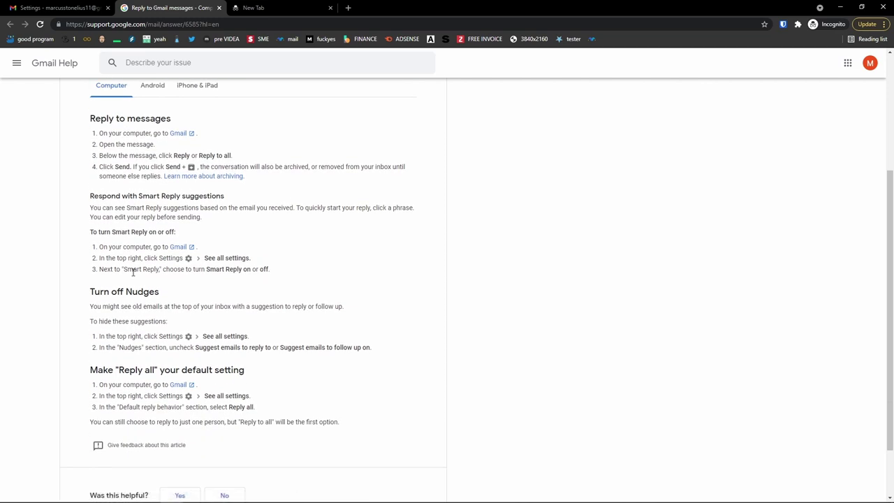
{"action": "scroll", "coordinate": [133, 272], "scroll_direction": "up", "scroll_amount": 1}
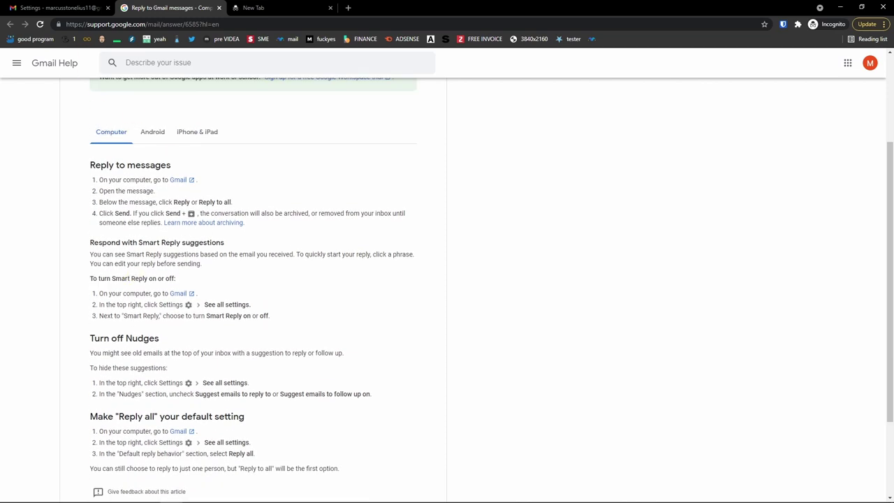
{"action": "left_click", "coordinate": [67, 7]}
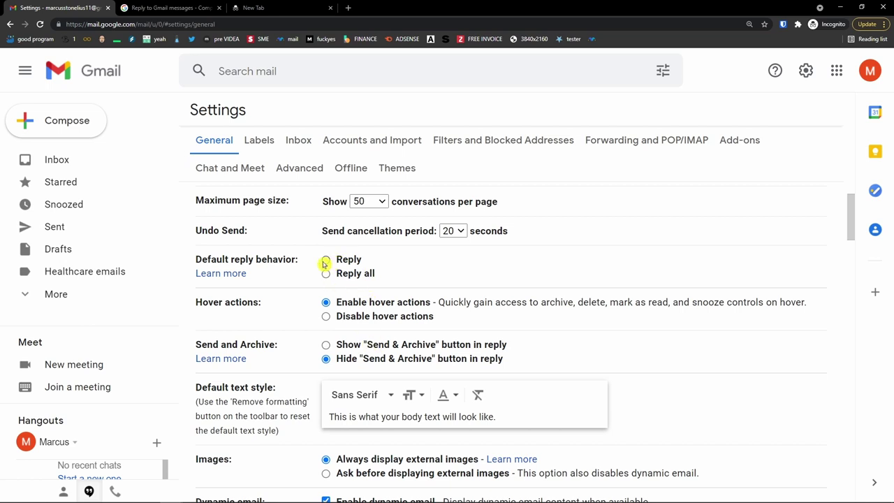
{"action": "scroll", "coordinate": [299, 300], "scroll_direction": "down", "scroll_amount": 1}
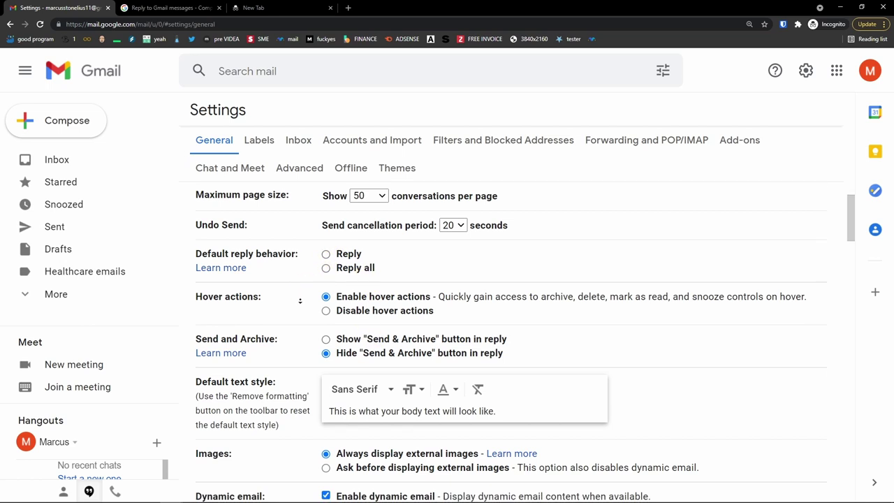
{"action": "scroll", "coordinate": [299, 305], "scroll_direction": "down", "scroll_amount": 2}
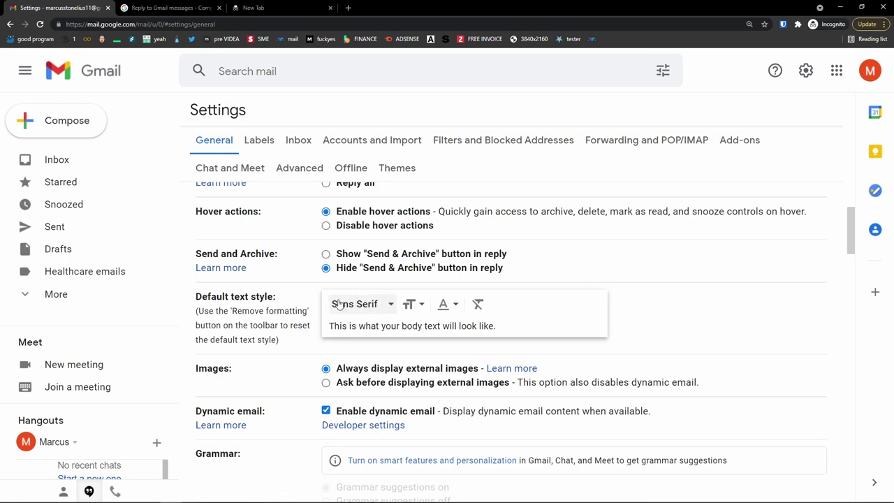
{"action": "scroll", "coordinate": [319, 303], "scroll_direction": "down", "scroll_amount": 3}
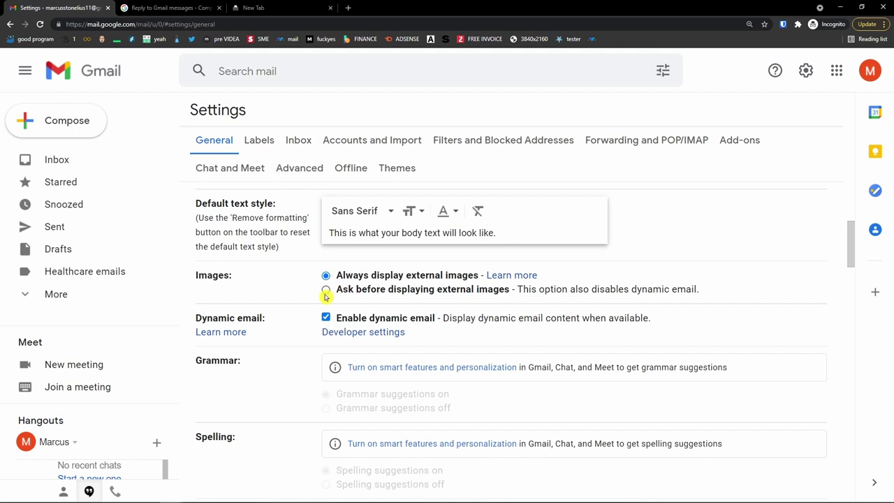
{"action": "scroll", "coordinate": [270, 296], "scroll_direction": "down", "scroll_amount": 4}
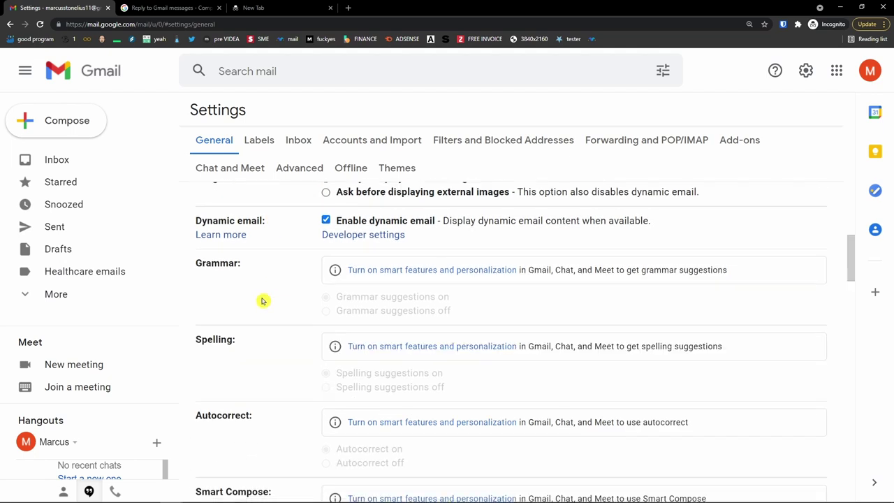
{"action": "scroll", "coordinate": [264, 301], "scroll_direction": "down", "scroll_amount": 4}
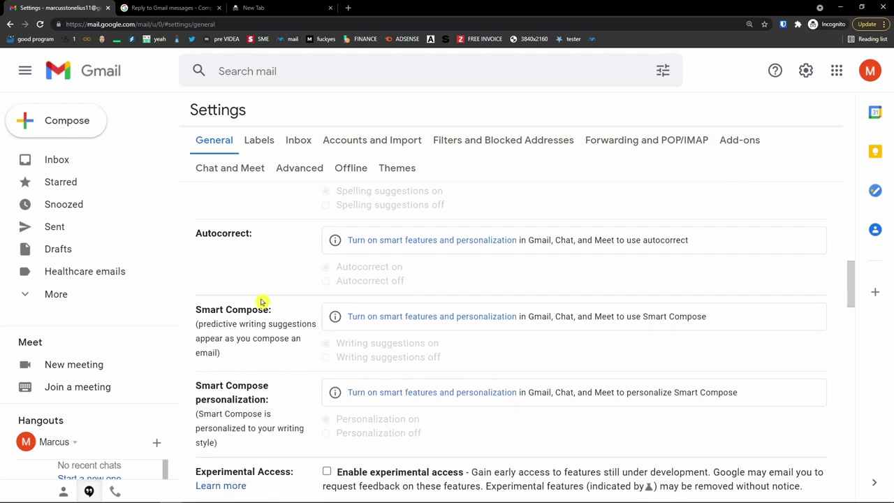
{"action": "scroll", "coordinate": [262, 301], "scroll_direction": "up", "scroll_amount": 3}
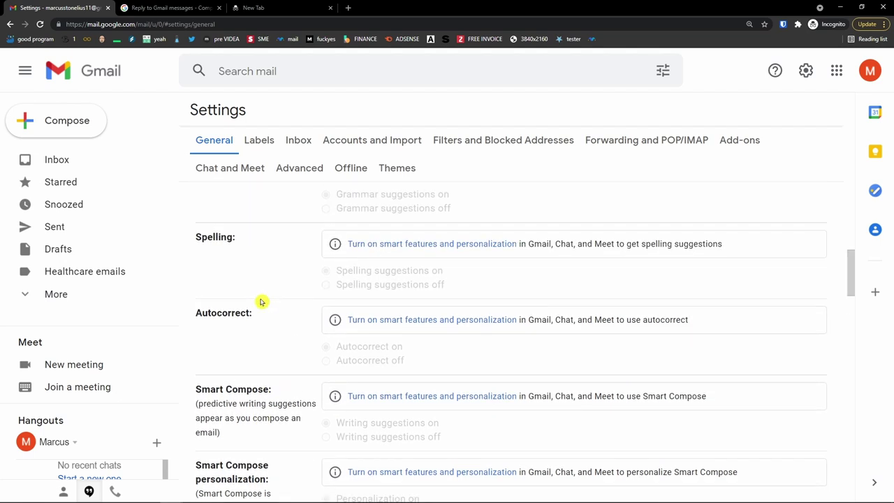
{"action": "middle_click", "coordinate": [275, 303]}
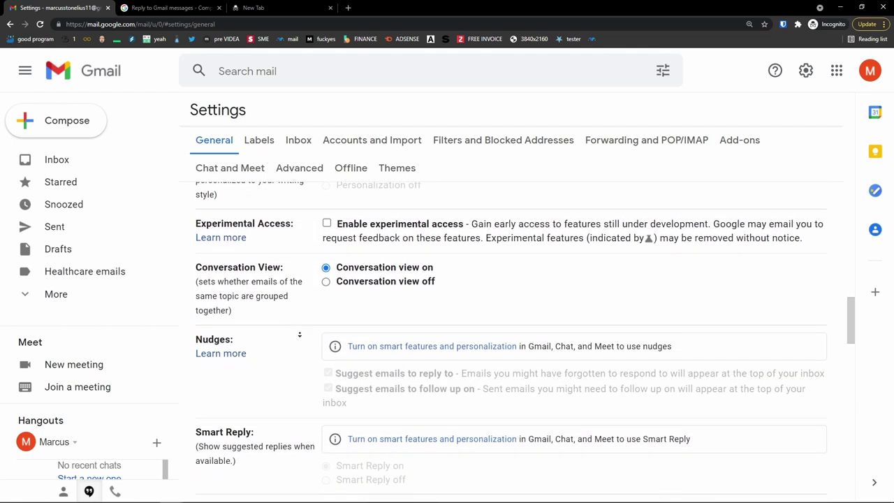
Step: Turn Conversation View off and back on
{"action": "left_click", "coordinate": [305, 280]}
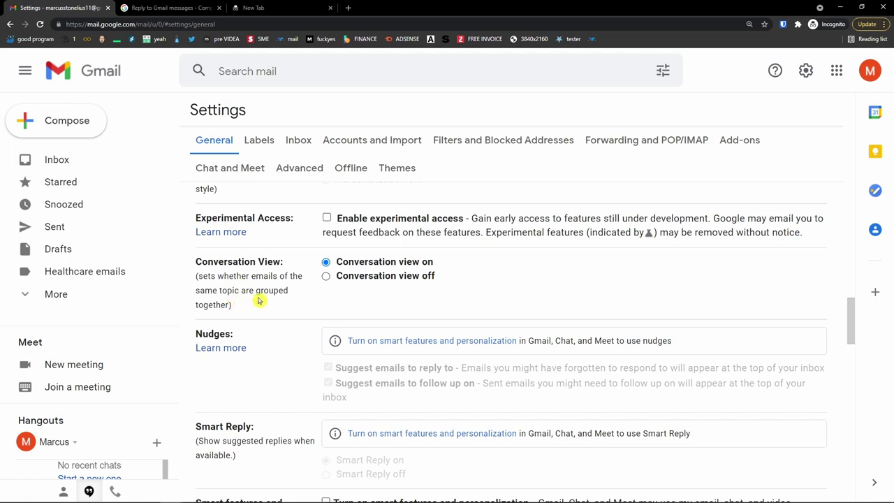
{"action": "double_click", "coordinate": [229, 290]}
{"action": "left_click", "coordinate": [229, 291]}
{"action": "left_click", "coordinate": [326, 276]}
{"action": "left_click", "coordinate": [325, 262]}
Step: Try dragging the orange star into the stars in use
{"action": "scroll", "coordinate": [329, 294], "scroll_direction": "down", "scroll_amount": 1}
{"action": "scroll", "coordinate": [328, 294], "scroll_direction": "down", "scroll_amount": 3}
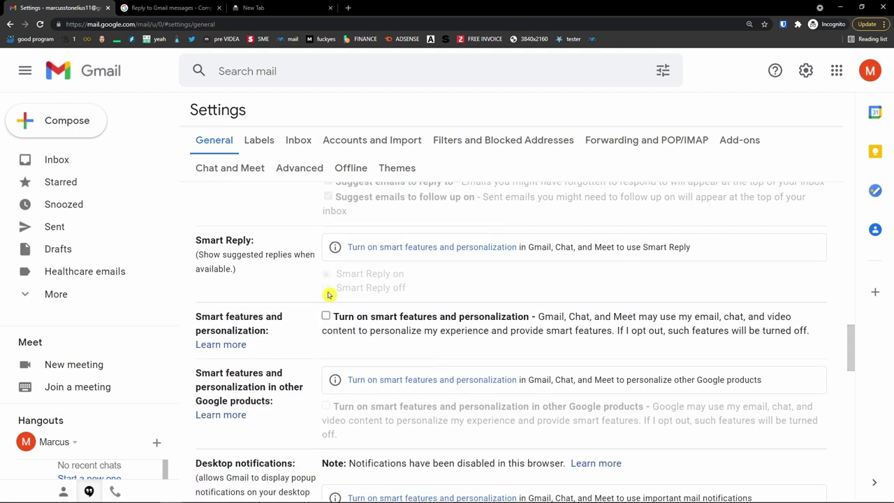
{"action": "scroll", "coordinate": [328, 294], "scroll_direction": "down", "scroll_amount": 1}
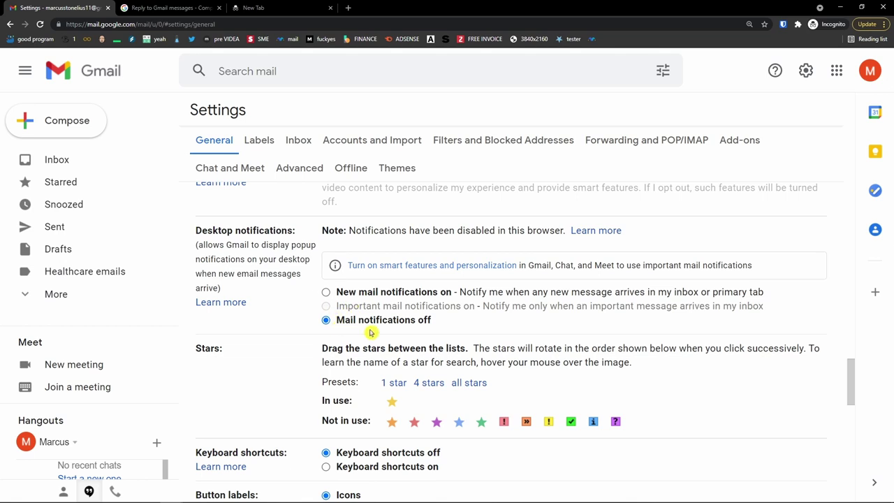
{"action": "scroll", "coordinate": [342, 323], "scroll_direction": "down", "scroll_amount": 1}
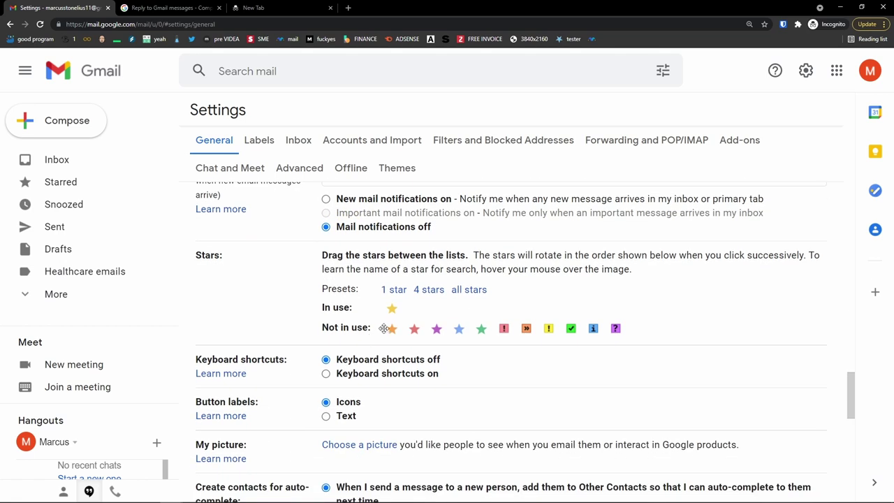
{"action": "left_click_drag", "start_coordinate": [391, 330], "coordinate": [433, 329]}
Step: Open the Choose a picture profile page from My picture, then return to Gmail Settings
{"action": "scroll", "coordinate": [569, 310], "scroll_direction": "down", "scroll_amount": 1}
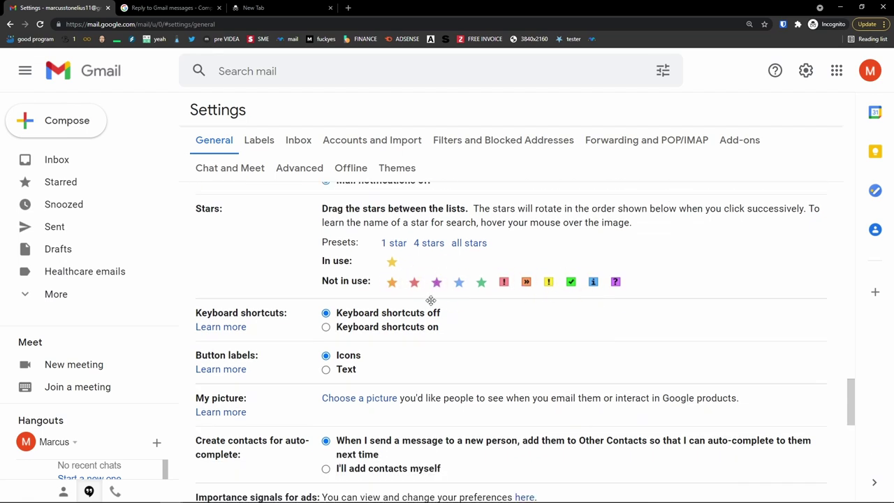
{"action": "scroll", "coordinate": [431, 301], "scroll_direction": "down", "scroll_amount": 3}
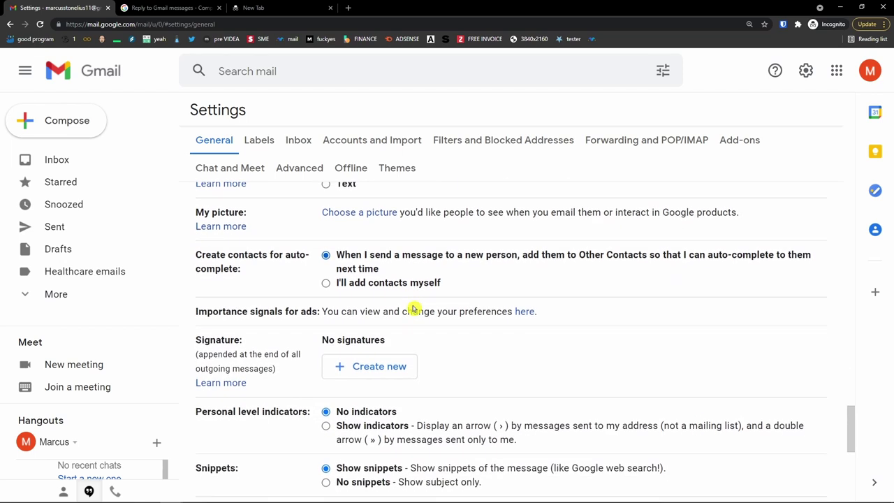
{"action": "scroll", "coordinate": [413, 308], "scroll_direction": "up", "scroll_amount": 2}
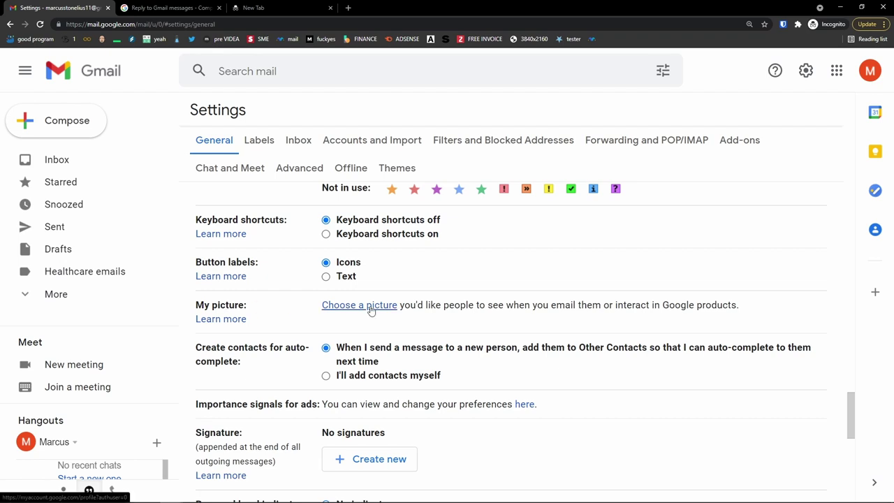
{"action": "left_click", "coordinate": [368, 308]}
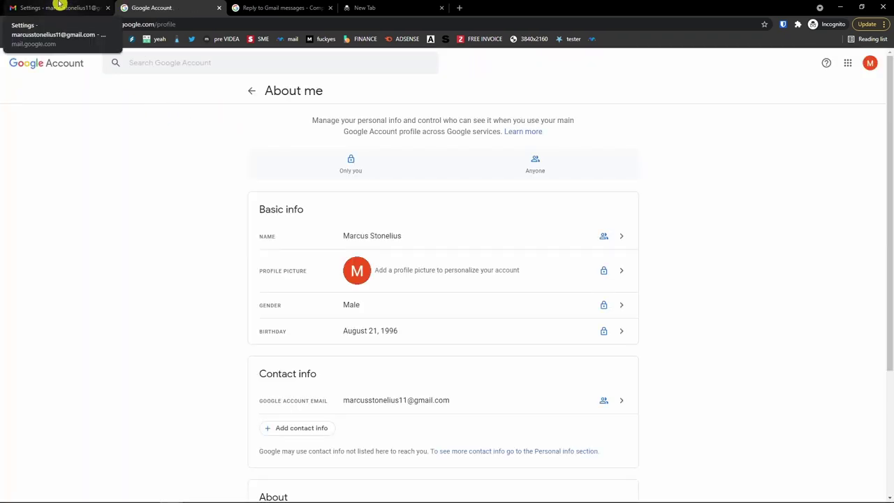
{"action": "left_click", "coordinate": [61, 6]}
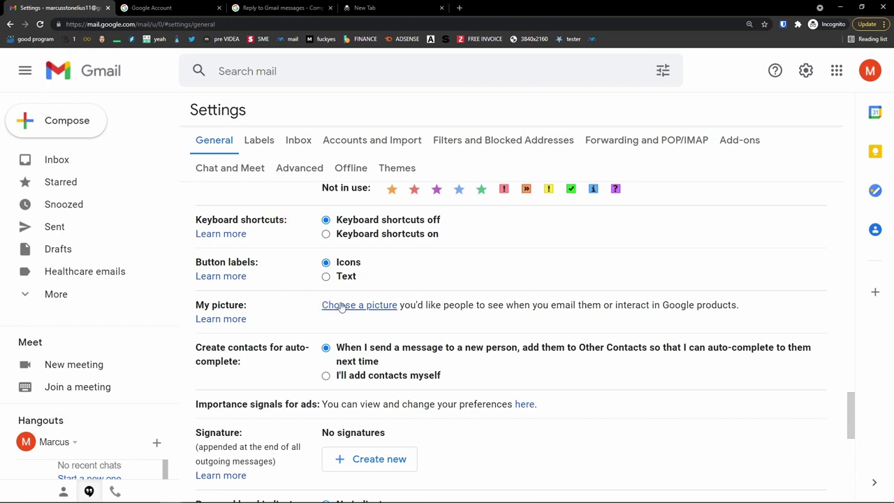
Step: Create a new signature named with the account holder's name
{"action": "scroll", "coordinate": [334, 314], "scroll_direction": "down", "scroll_amount": 1}
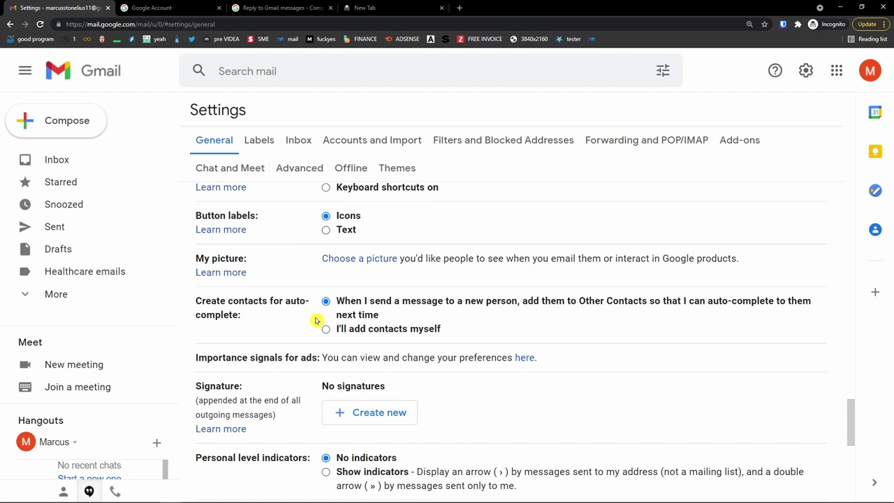
{"action": "scroll", "coordinate": [315, 320], "scroll_direction": "down", "scroll_amount": 1}
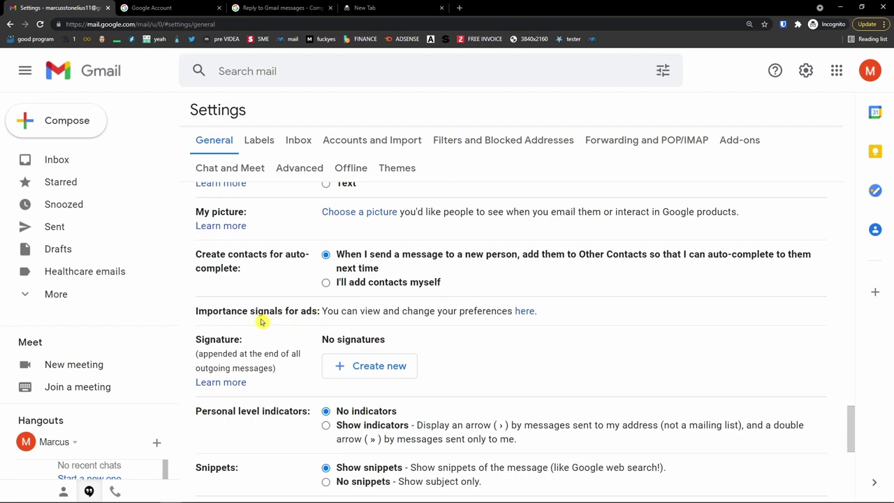
{"action": "scroll", "coordinate": [260, 321], "scroll_direction": "down", "scroll_amount": 1}
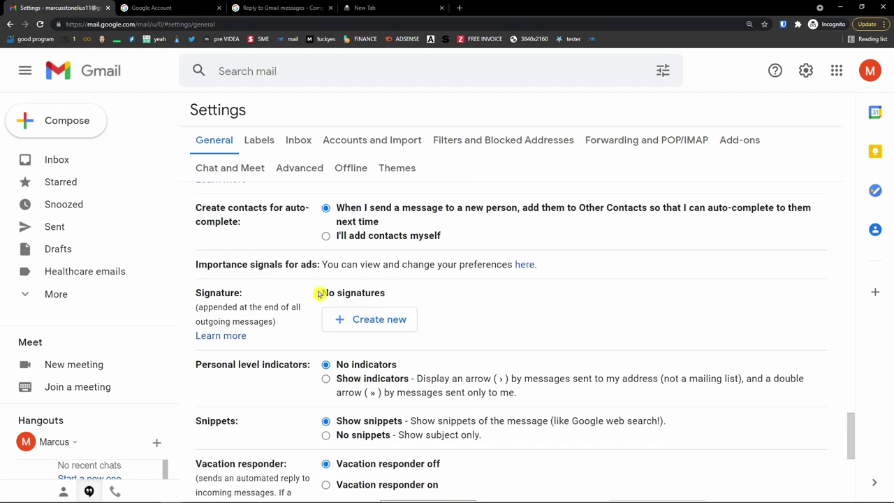
{"action": "scroll", "coordinate": [342, 311], "scroll_direction": "down", "scroll_amount": 1}
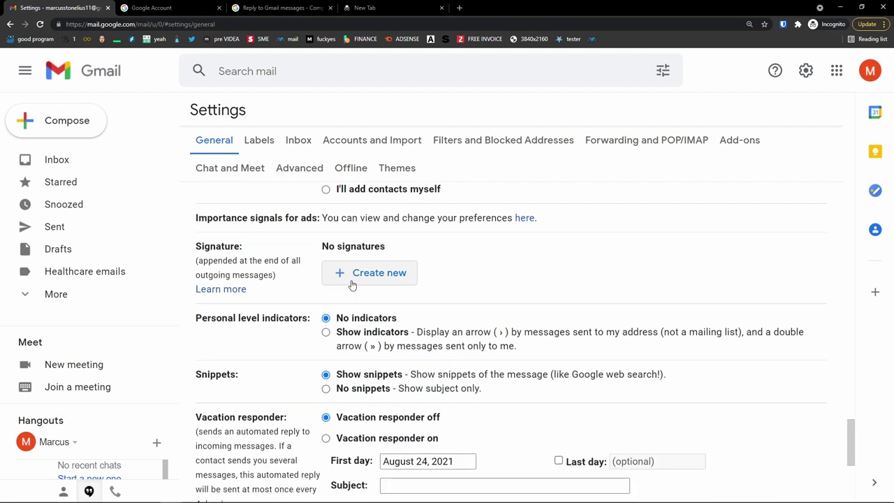
{"action": "left_click", "coordinate": [352, 282]}
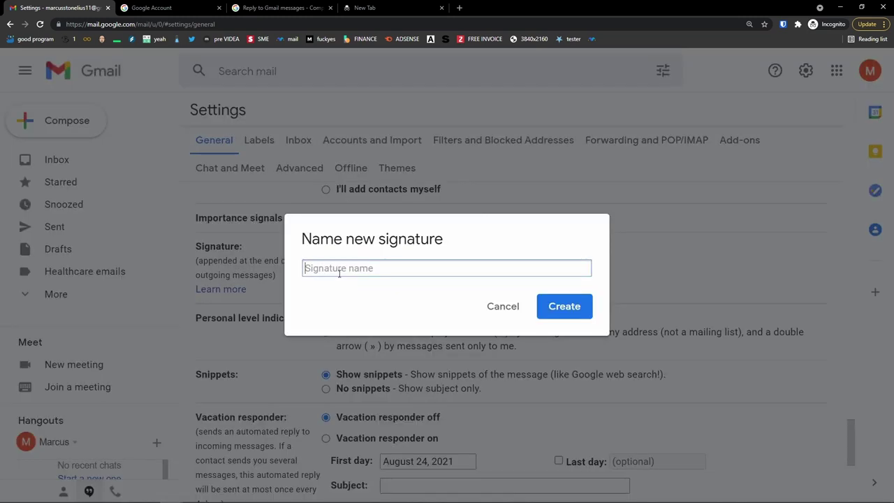
{"action": "type", "text": "Marcus"}
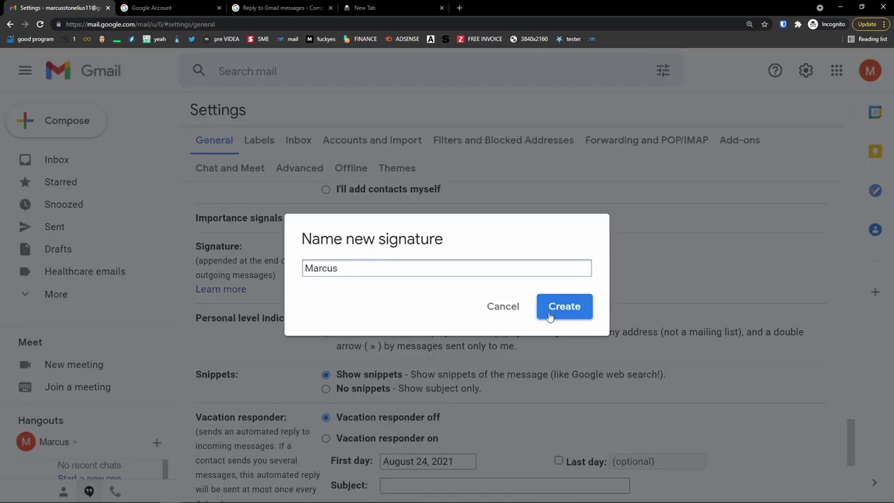
{"action": "left_click", "coordinate": [549, 306]}
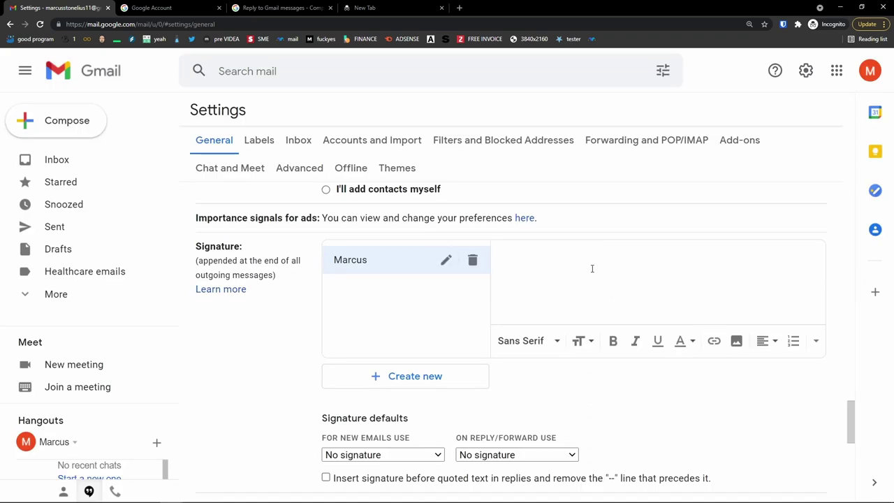
Step: Leave both new-email and reply/forward signature defaults on No signature
{"action": "scroll", "coordinate": [516, 317], "scroll_direction": "down", "scroll_amount": 1}
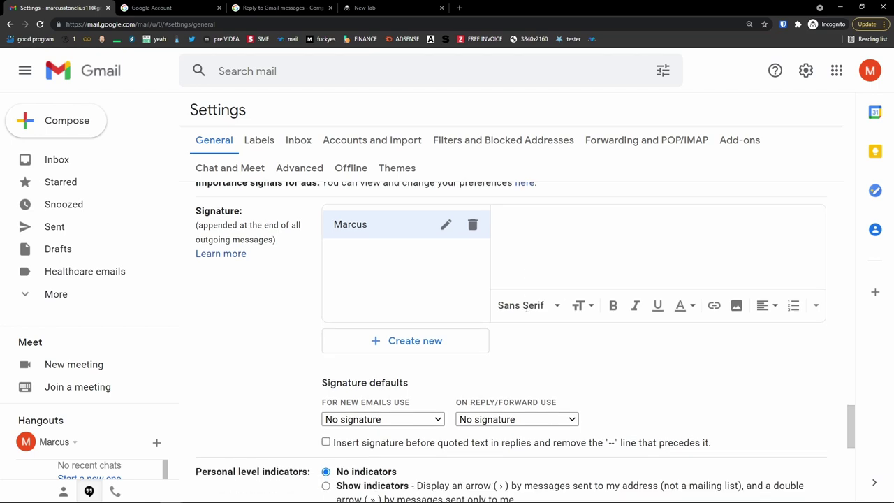
{"action": "left_click", "coordinate": [420, 408]}
{"action": "left_click", "coordinate": [420, 408]}
{"action": "left_click", "coordinate": [465, 408]}
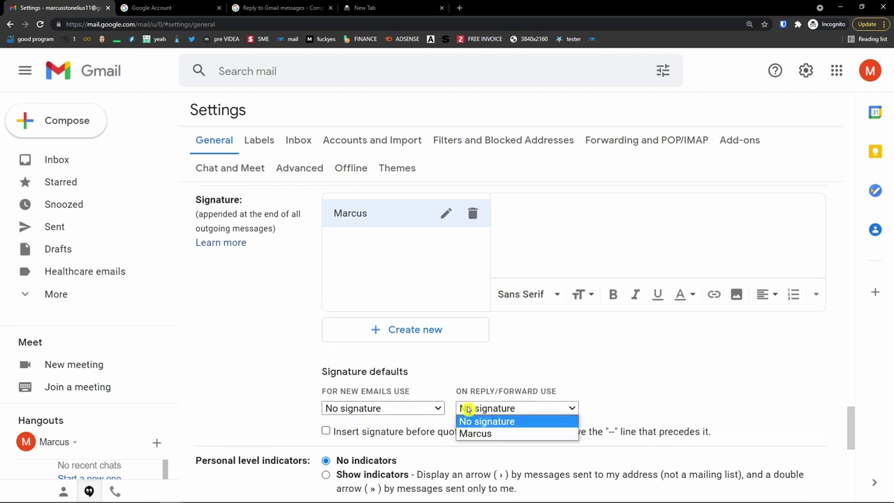
{"action": "left_click", "coordinate": [469, 419]}
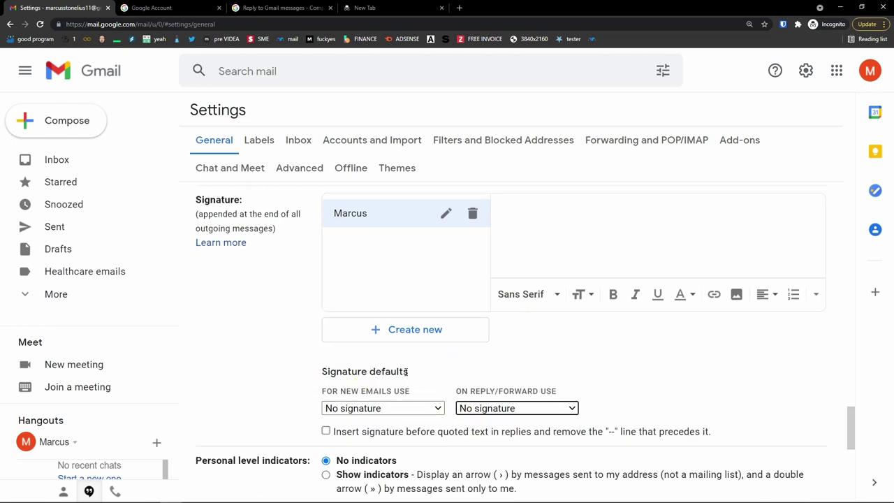
{"action": "left_click", "coordinate": [370, 406]}
{"action": "left_click", "coordinate": [472, 412]}
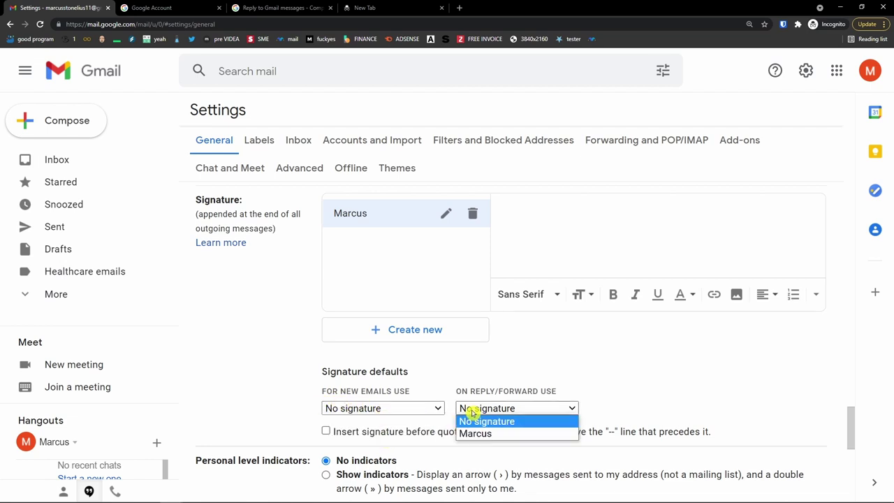
{"action": "left_click", "coordinate": [466, 389]}
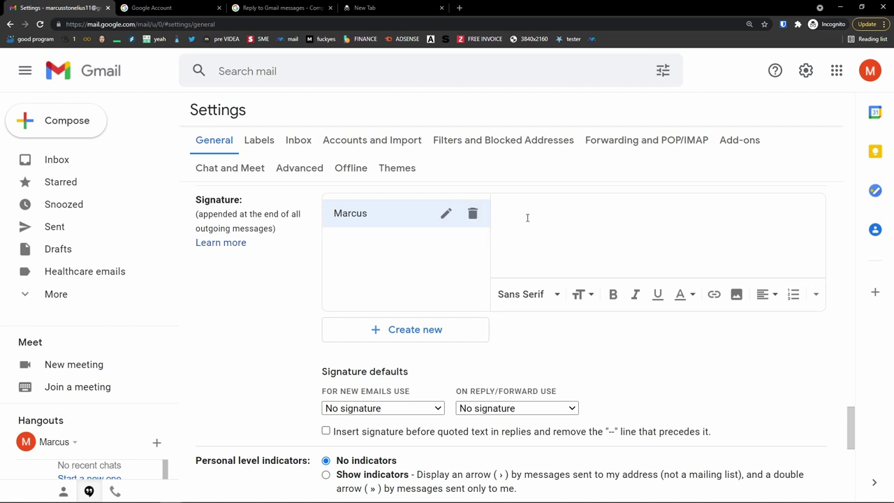
{"action": "left_click", "coordinate": [814, 297]}
{"action": "left_click", "coordinate": [814, 297]}
Step: Delete the new empty signature and confirm the deletion
{"action": "left_click", "coordinate": [473, 217]}
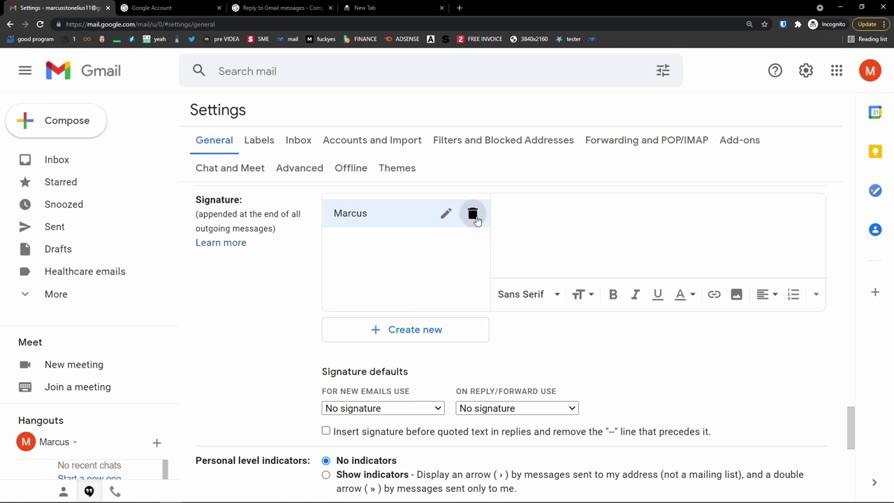
{"action": "left_click_drag", "start_coordinate": [474, 219], "coordinate": [542, 343]}
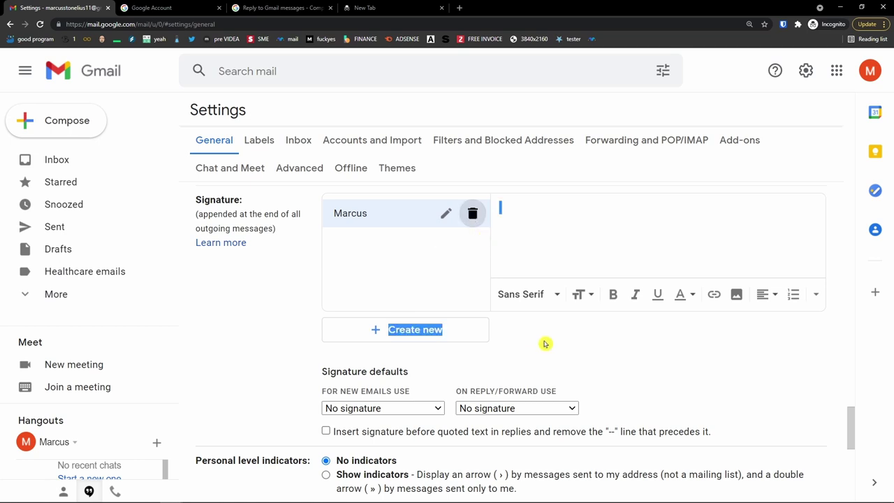
{"action": "scroll", "coordinate": [542, 343], "scroll_direction": "down", "scroll_amount": 3}
{"action": "scroll", "coordinate": [542, 335], "scroll_direction": "up", "scroll_amount": 4}
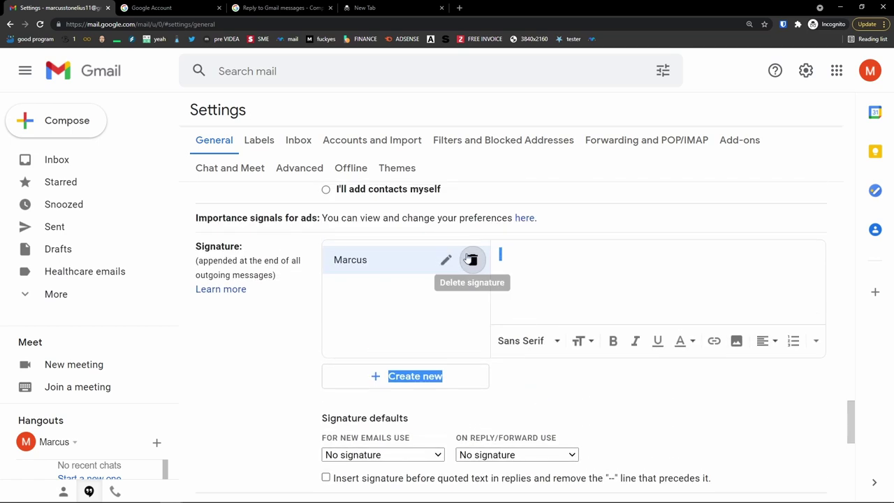
{"action": "left_click", "coordinate": [472, 260]}
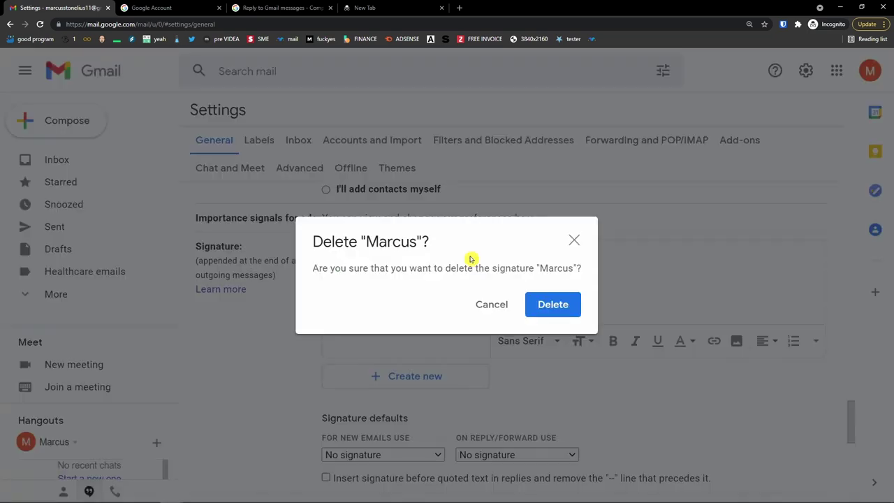
{"action": "left_click", "coordinate": [531, 304]}
{"action": "scroll", "coordinate": [492, 319], "scroll_direction": "down", "scroll_amount": 1}
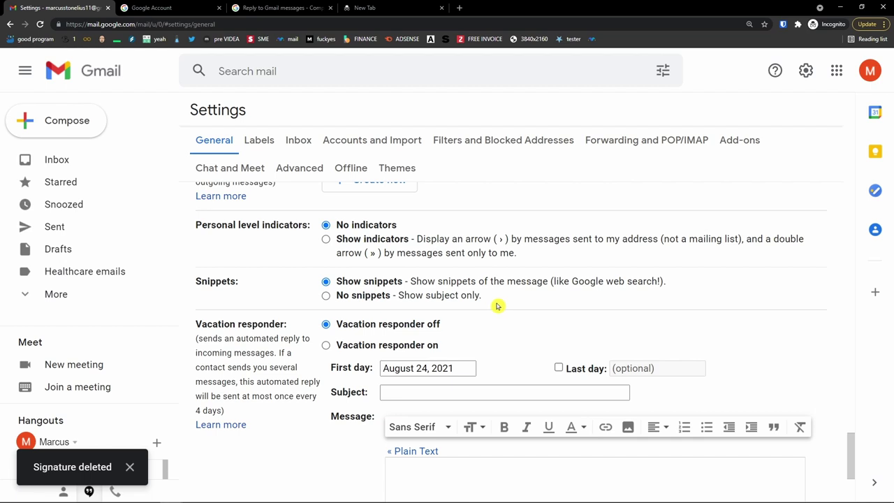
Step: Turn the vacation responder on, running from August 24 to August 31, 2021
{"action": "scroll", "coordinate": [497, 305], "scroll_direction": "down", "scroll_amount": 1}
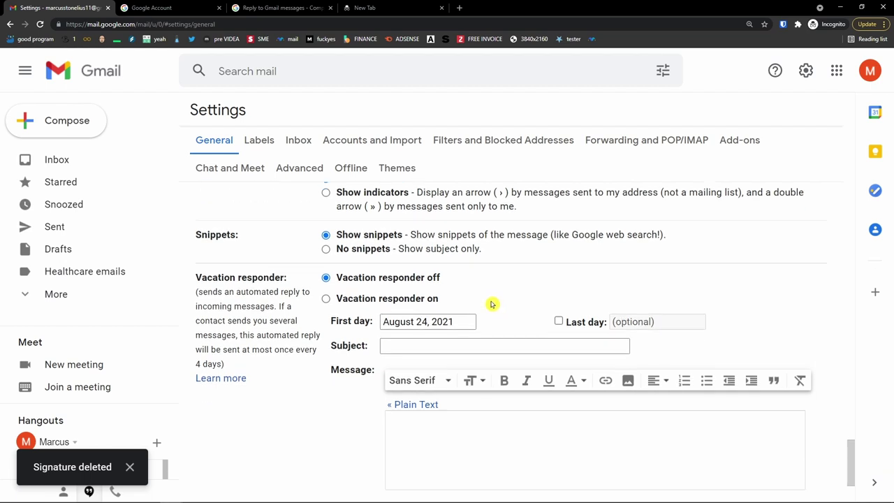
{"action": "scroll", "coordinate": [492, 304], "scroll_direction": "down", "scroll_amount": 1}
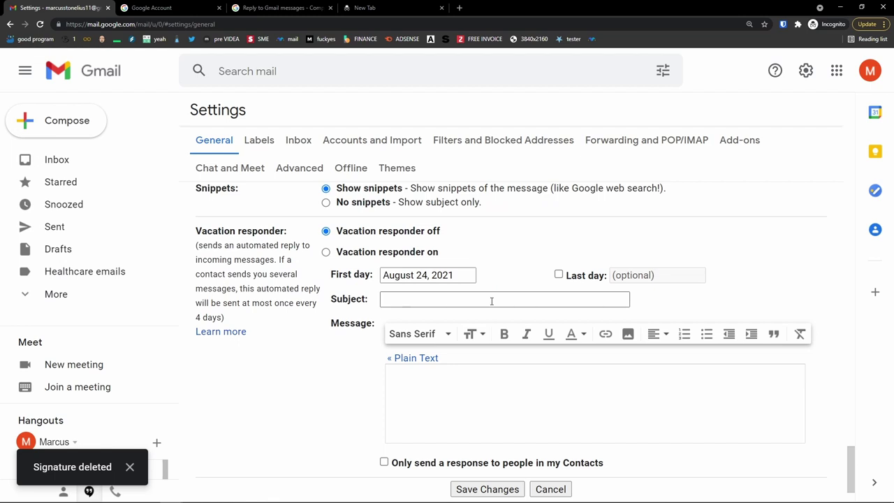
{"action": "scroll", "coordinate": [492, 301], "scroll_direction": "down", "scroll_amount": 1}
{"action": "scroll", "coordinate": [479, 314], "scroll_direction": "up", "scroll_amount": 1}
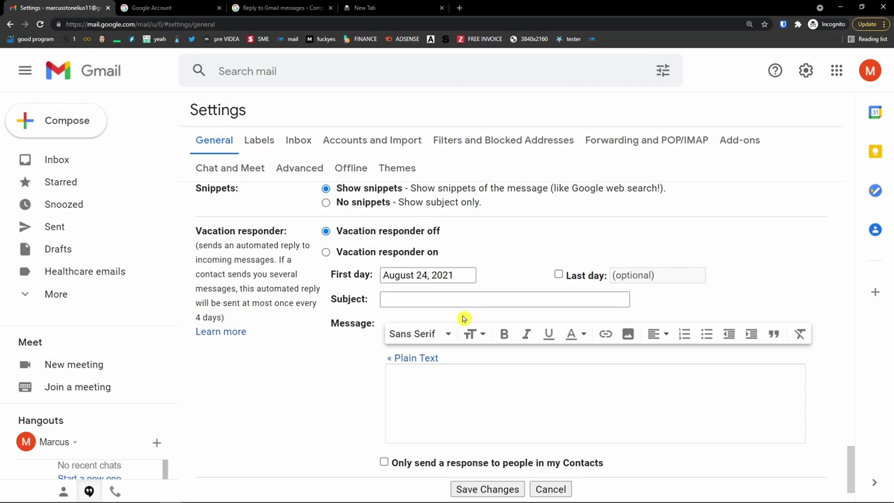
{"action": "left_click", "coordinate": [371, 233]}
{"action": "left_click", "coordinate": [382, 276]}
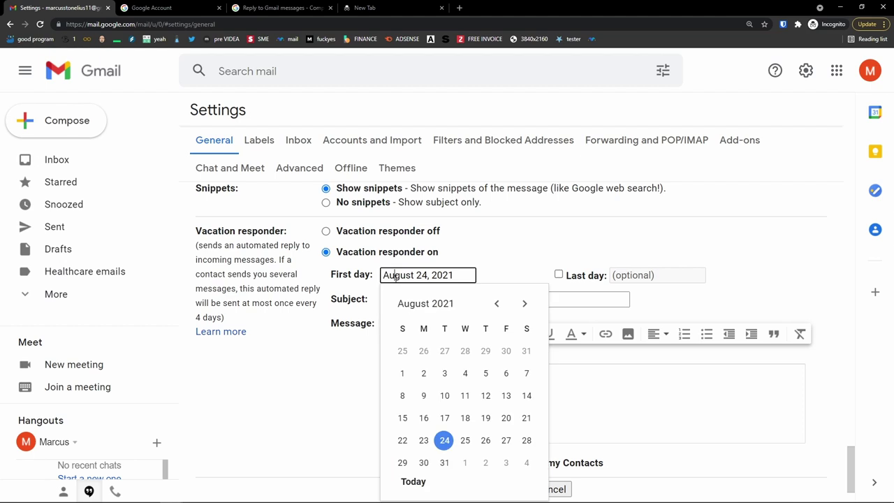
{"action": "left_click", "coordinate": [448, 440]}
{"action": "left_click", "coordinate": [581, 276]}
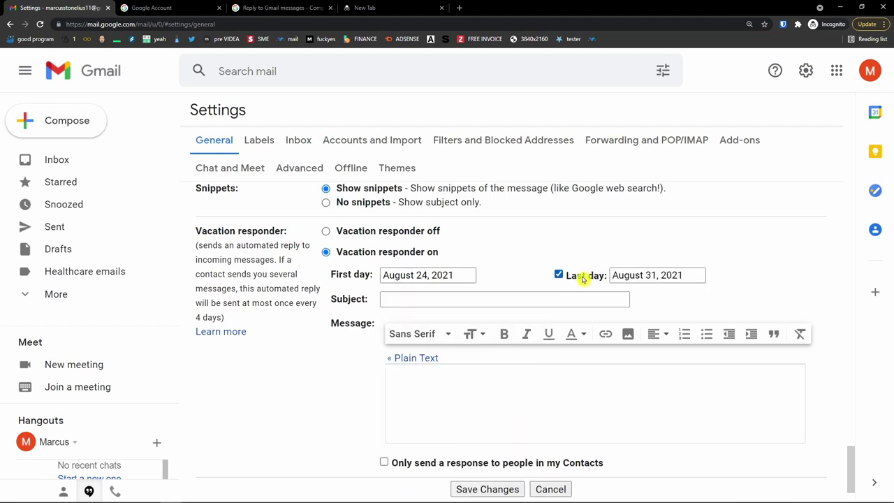
{"action": "left_click", "coordinate": [632, 276]}
{"action": "left_click", "coordinate": [673, 462]}
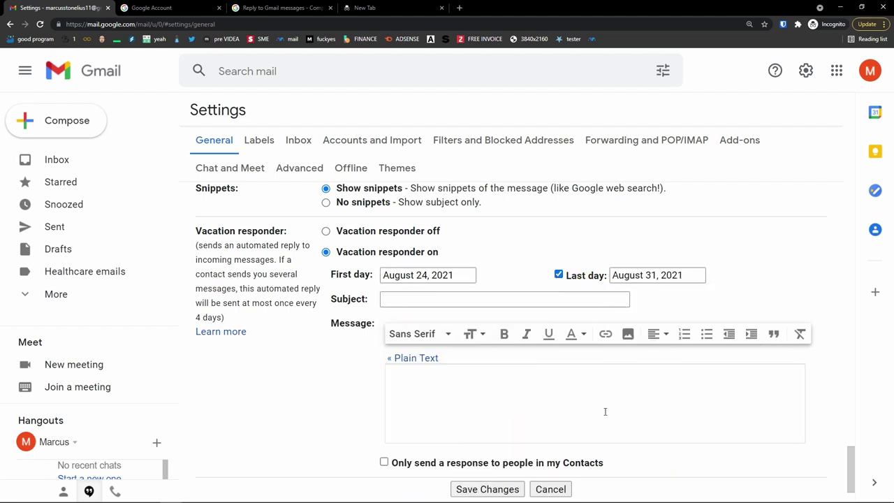
Step: Enter the subject 'Thank you writing me' and a vacation message body
{"action": "left_click", "coordinate": [428, 300]}
{"action": "scroll", "coordinate": [428, 301], "scroll_direction": "down", "scroll_amount": 1}
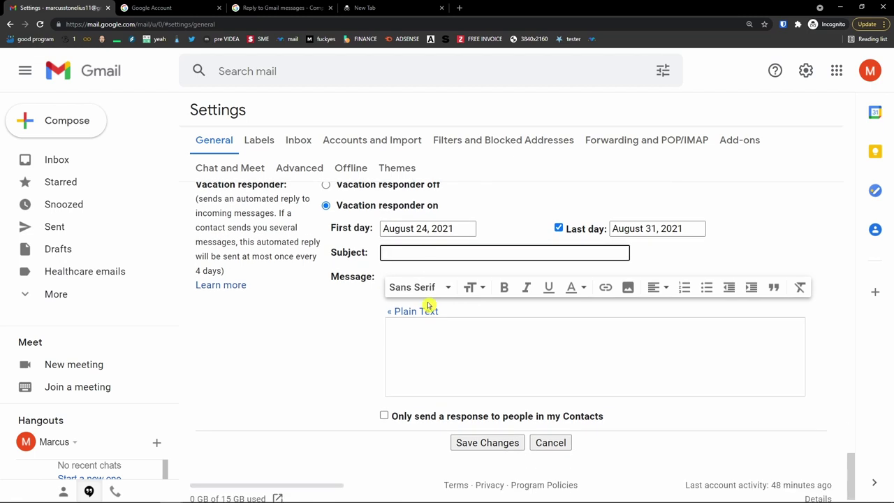
{"action": "scroll", "coordinate": [423, 313], "scroll_direction": "up", "scroll_amount": 1}
{"action": "left_click_drag", "start_coordinate": [213, 245], "coordinate": [377, 313]}
{"action": "left_click", "coordinate": [441, 301]}
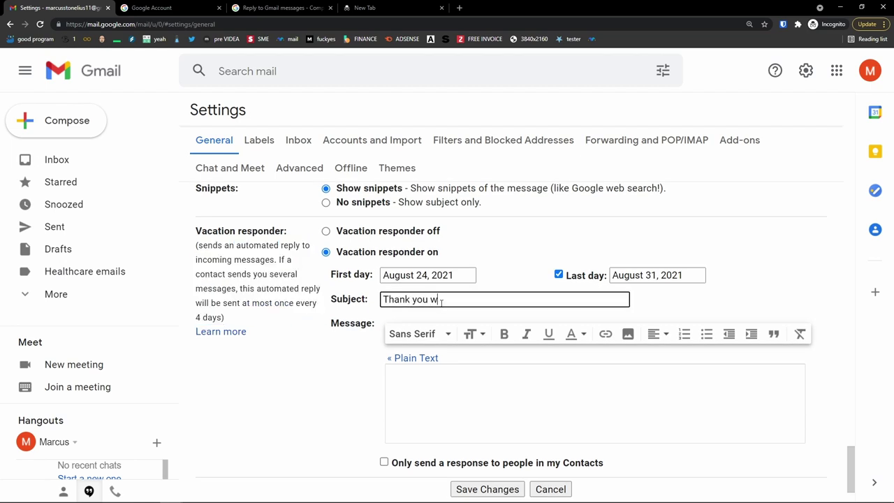
{"action": "key", "text": "Tab"}
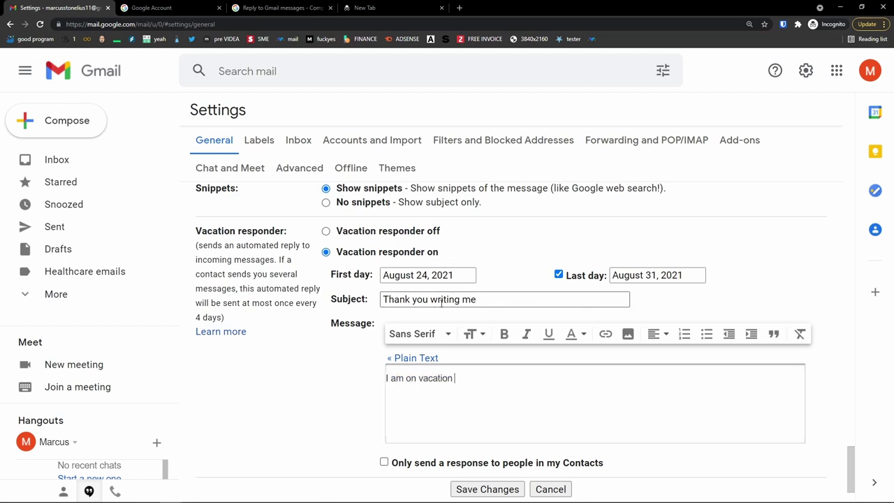
{"action": "type", "text": "now"}
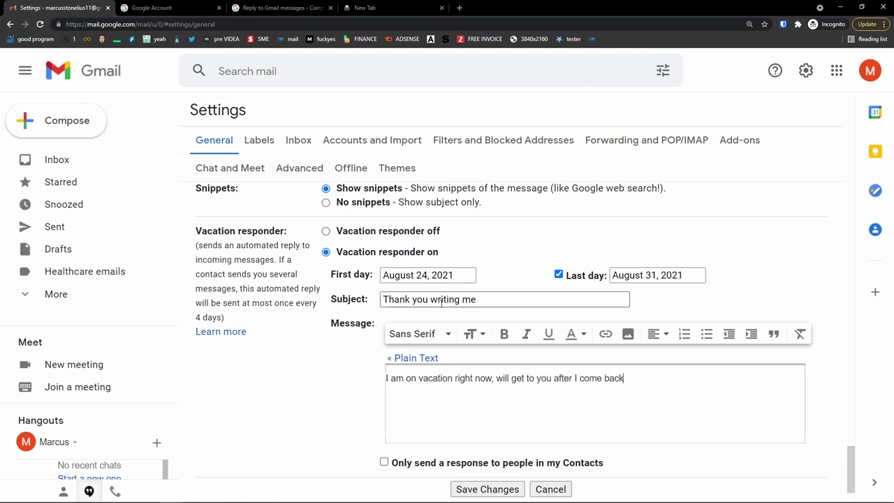
{"action": "scroll", "coordinate": [441, 302], "scroll_direction": "down", "scroll_amount": 2}
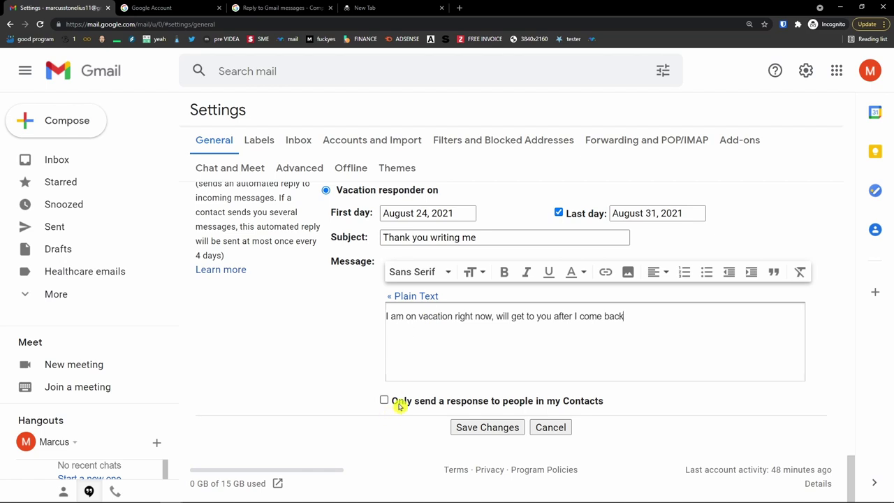
{"action": "scroll", "coordinate": [399, 405], "scroll_direction": "up", "scroll_amount": 2}
{"action": "scroll", "coordinate": [384, 345], "scroll_direction": "down", "scroll_amount": 1}
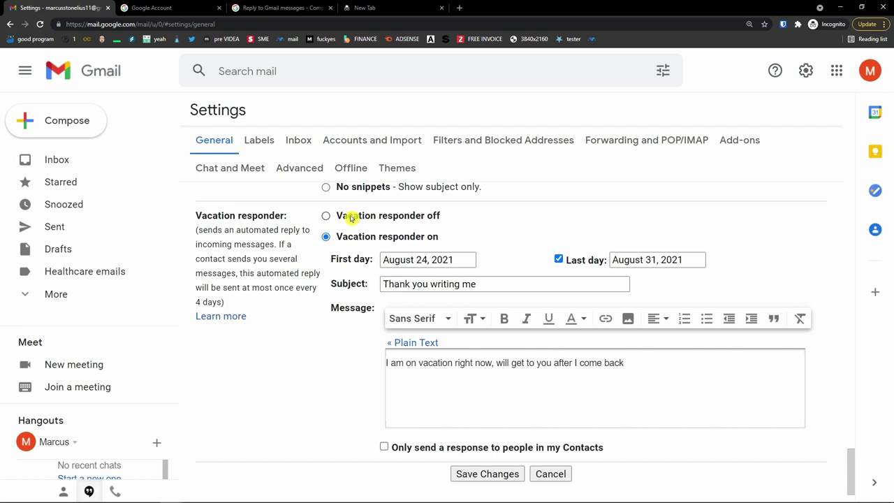
{"action": "scroll", "coordinate": [384, 335], "scroll_direction": "down", "scroll_amount": 1}
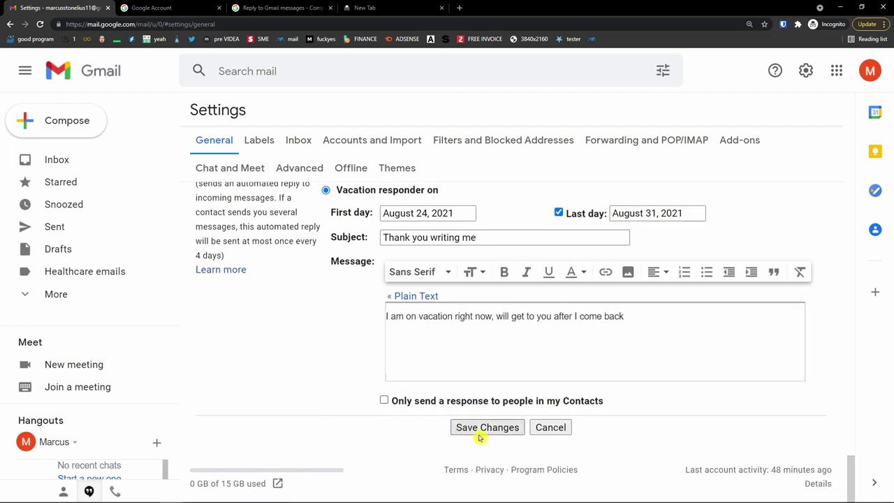
{"action": "scroll", "coordinate": [472, 427], "scroll_direction": "up", "scroll_amount": 1}
{"action": "left_click", "coordinate": [326, 215]}
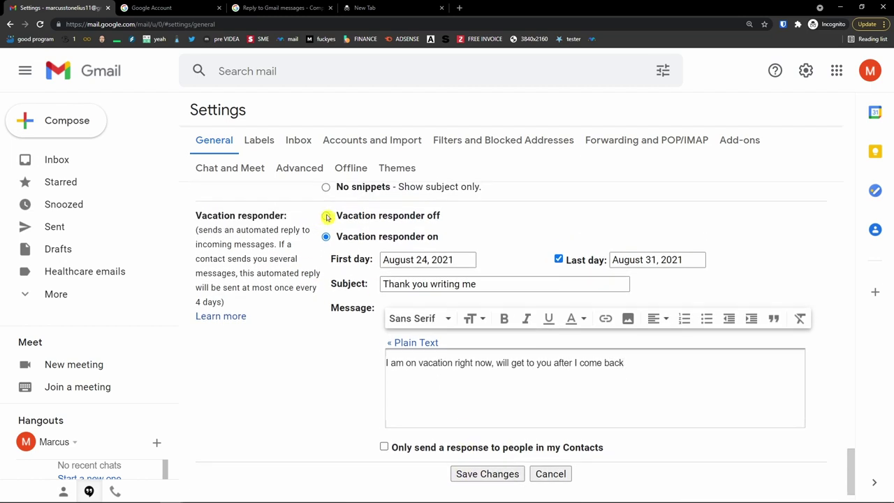
Step: Browse the Advanced settings, then the Offline settings
{"action": "left_click", "coordinate": [295, 173]}
{"action": "scroll", "coordinate": [354, 314], "scroll_direction": "down", "scroll_amount": 3}
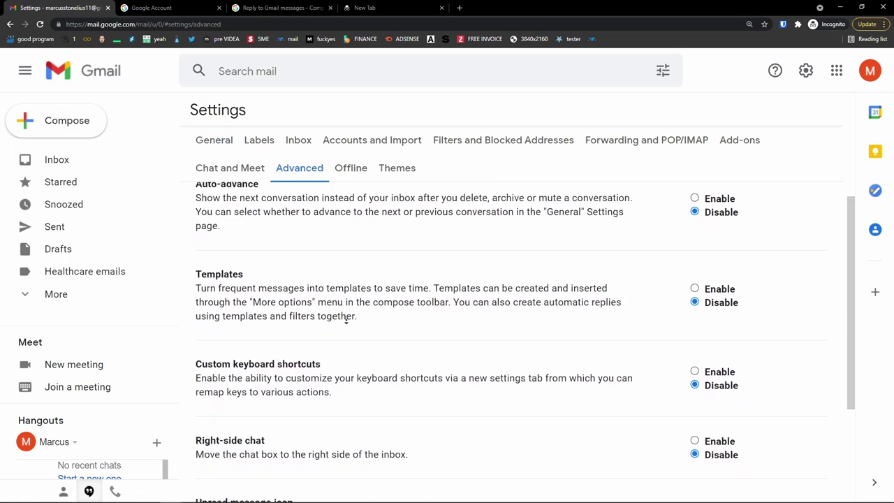
{"action": "scroll", "coordinate": [348, 269], "scroll_direction": "up", "scroll_amount": 1}
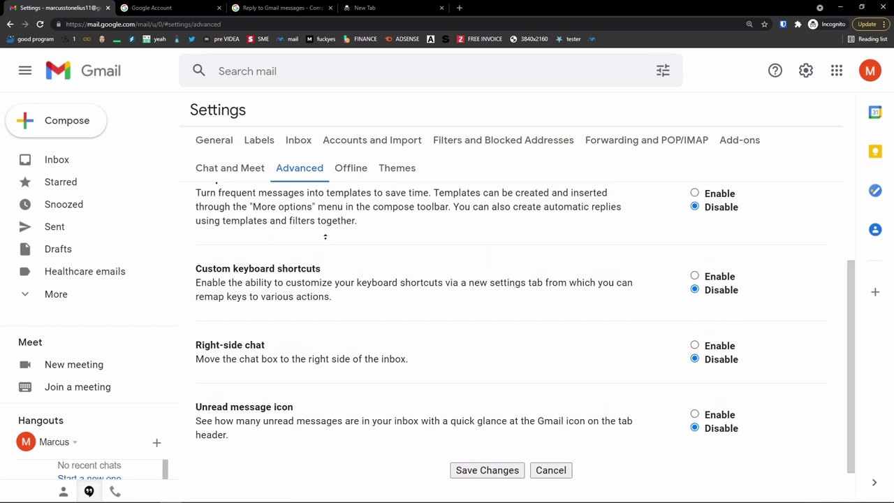
{"action": "left_click", "coordinate": [346, 167]}
Step: Open Themes and close the Pick your theme dialog without choosing a theme
{"action": "left_click", "coordinate": [389, 174]}
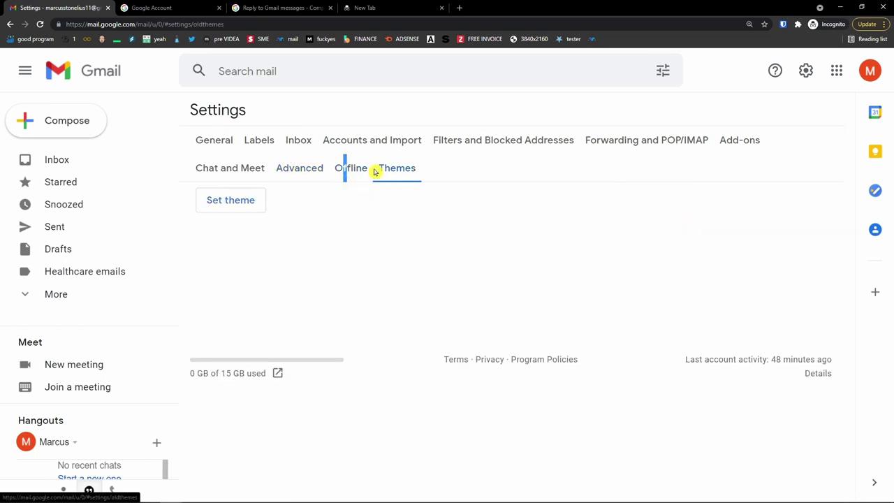
{"action": "left_click", "coordinate": [224, 207]}
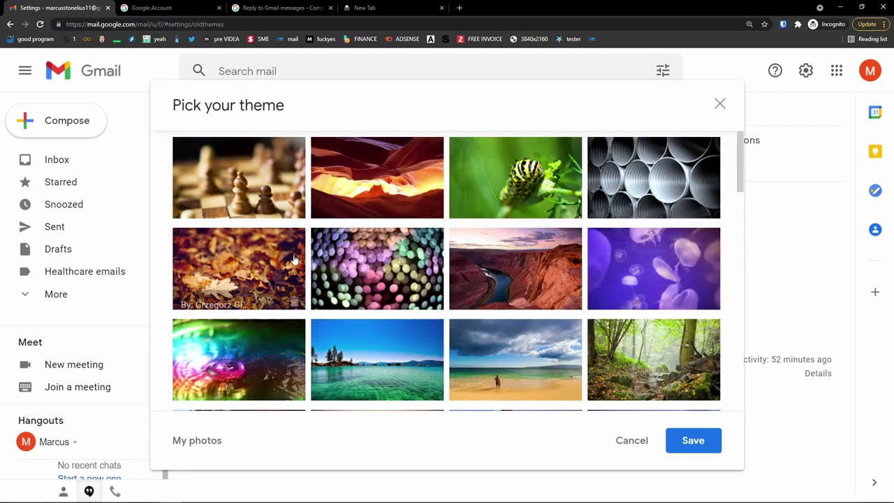
{"action": "left_click", "coordinate": [630, 440]}
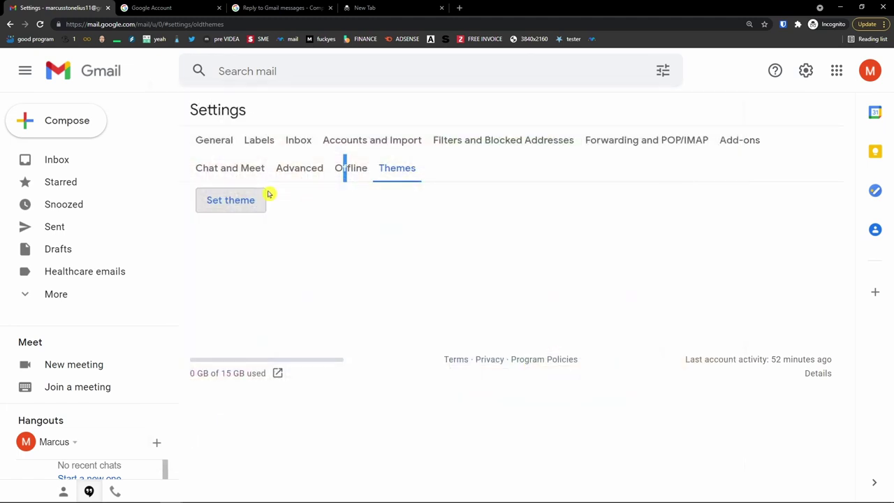
Step: On the Labels tab, toggle Spam, Important and Chats visibility, leaving them hidden
{"action": "left_click", "coordinate": [256, 142]}
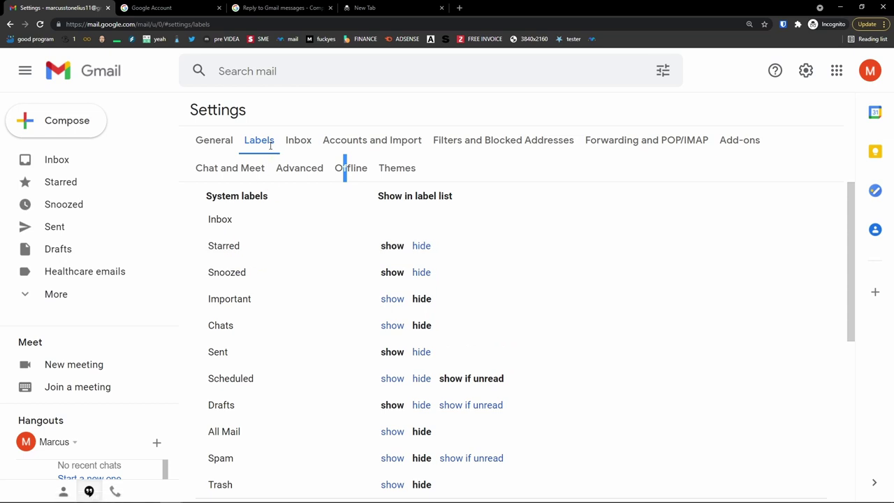
{"action": "scroll", "coordinate": [297, 255], "scroll_direction": "down", "scroll_amount": 2}
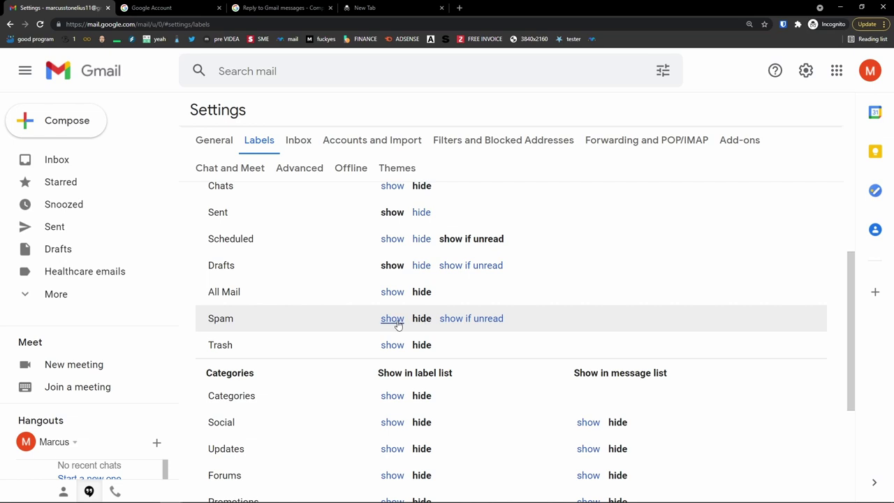
{"action": "left_click", "coordinate": [391, 318]}
{"action": "left_click", "coordinate": [419, 321]}
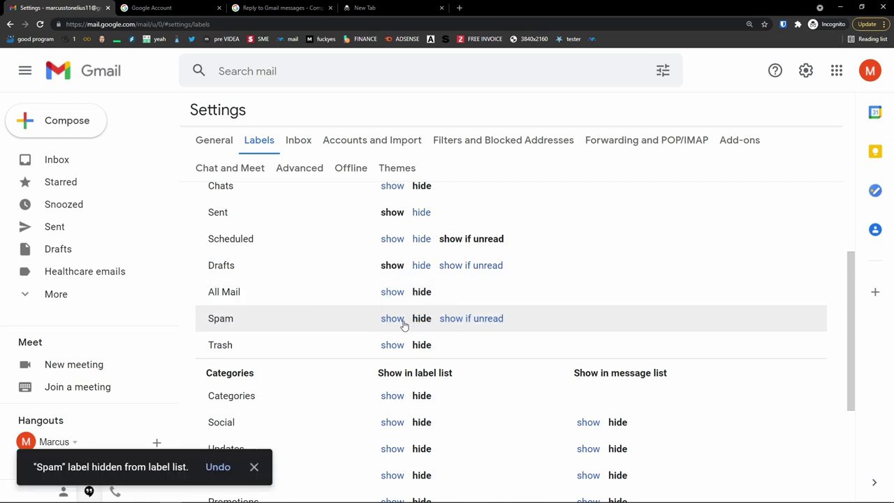
{"action": "scroll", "coordinate": [395, 319], "scroll_direction": "up", "scroll_amount": 2}
{"action": "left_click", "coordinate": [403, 302]}
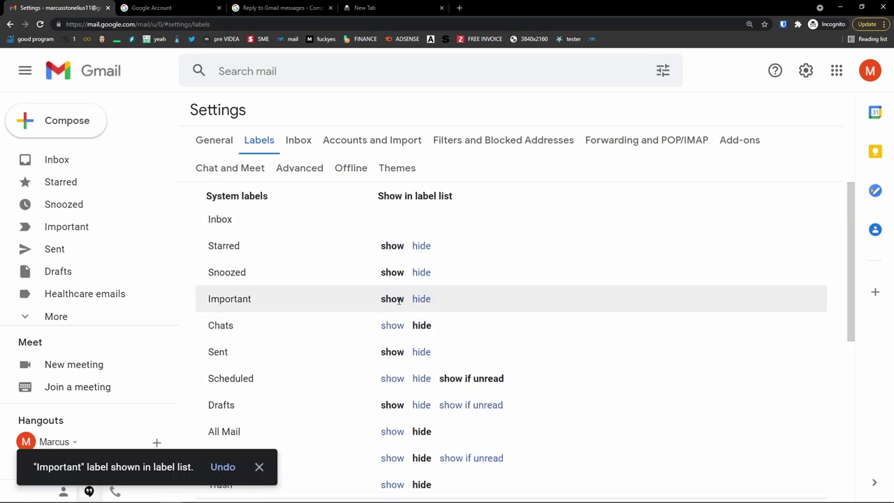
{"action": "left_click", "coordinate": [394, 325]}
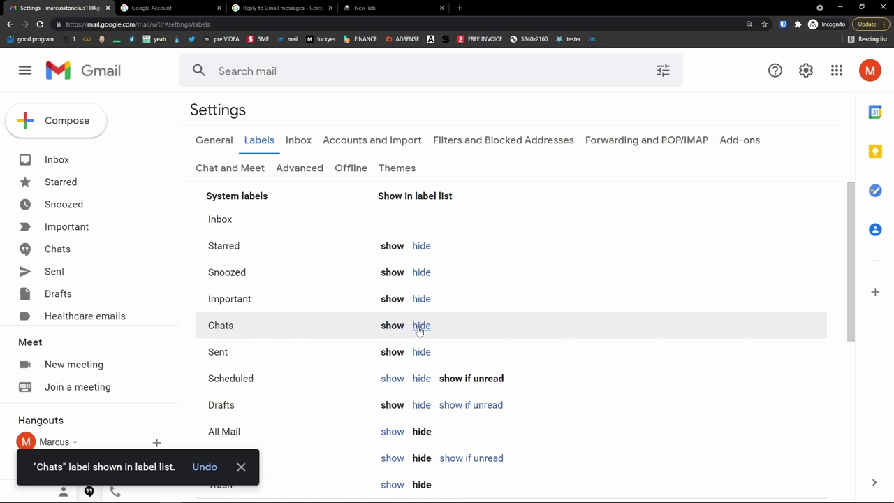
{"action": "left_click", "coordinate": [418, 325]}
{"action": "left_click", "coordinate": [421, 299]}
Step: Hide Snoozed from the label list, keeping Starred and Healthcare emails shown
{"action": "left_click", "coordinate": [419, 246]}
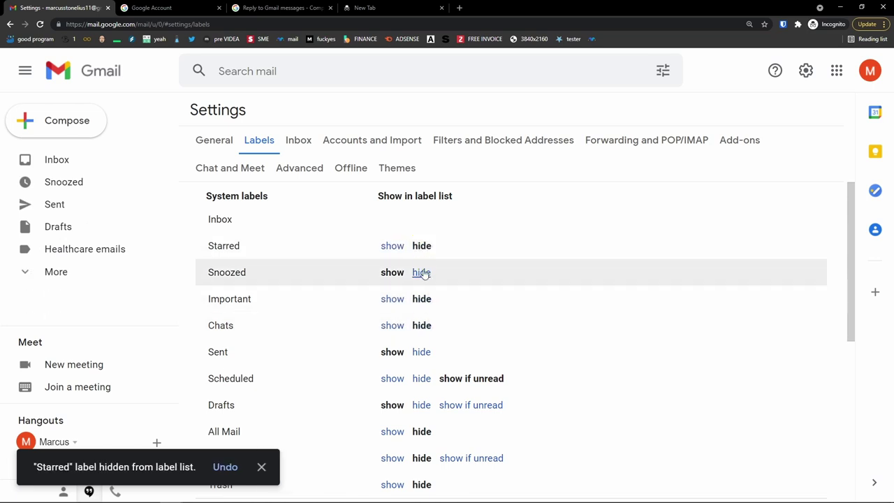
{"action": "left_click", "coordinate": [421, 273]}
{"action": "left_click", "coordinate": [391, 247]}
{"action": "scroll", "coordinate": [381, 291], "scroll_direction": "down", "scroll_amount": 2}
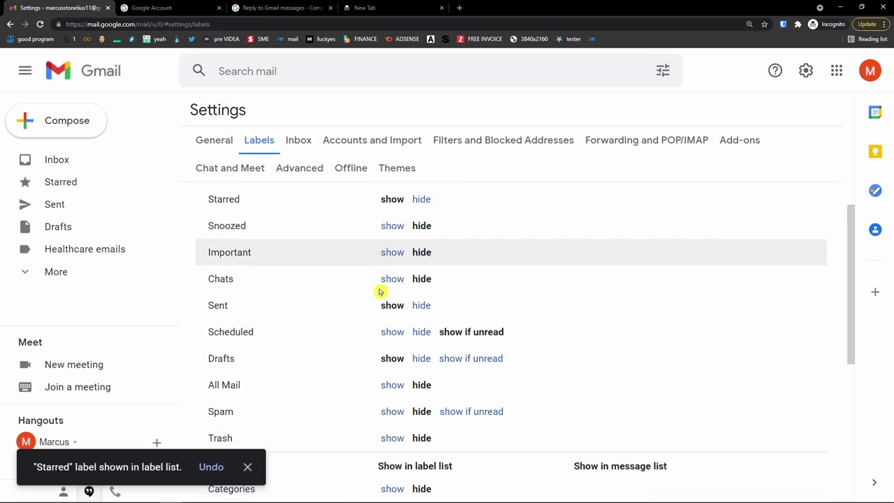
{"action": "scroll", "coordinate": [381, 291], "scroll_direction": "down", "scroll_amount": 3}
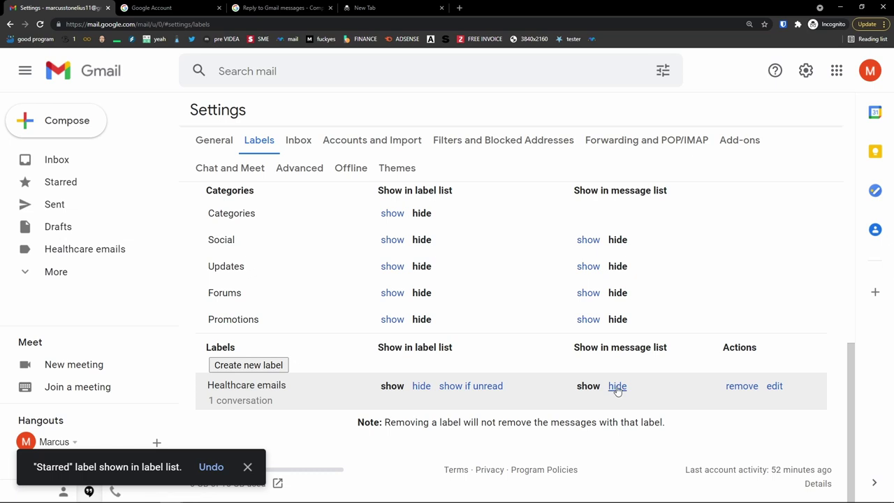
{"action": "left_click", "coordinate": [421, 388]}
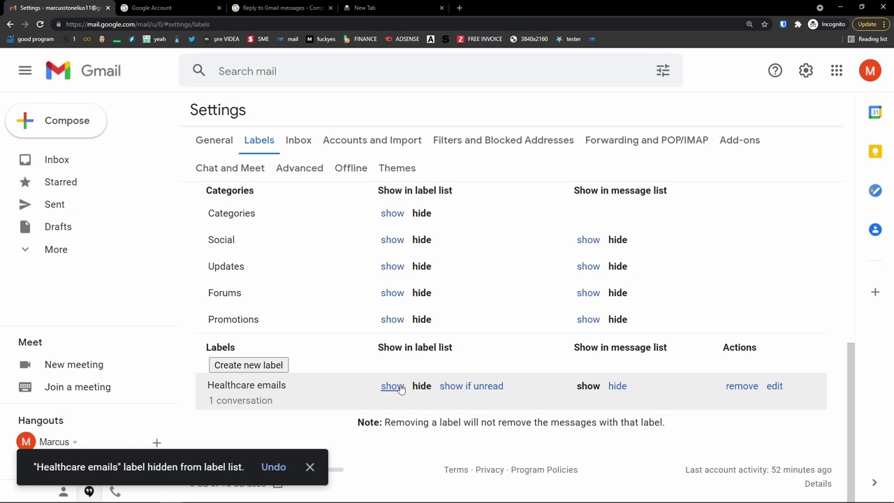
{"action": "left_click", "coordinate": [392, 387]}
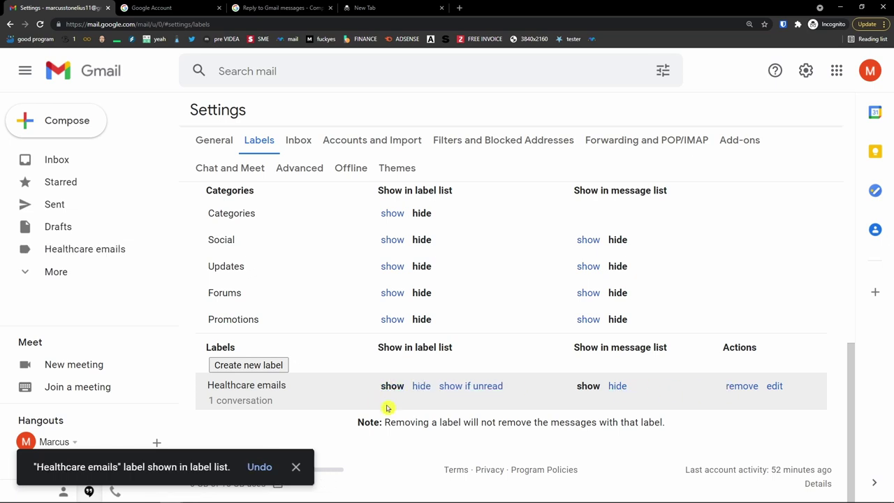
Step: Move through General to the Inbox settings tab
{"action": "scroll", "coordinate": [387, 407], "scroll_direction": "up", "scroll_amount": 5}
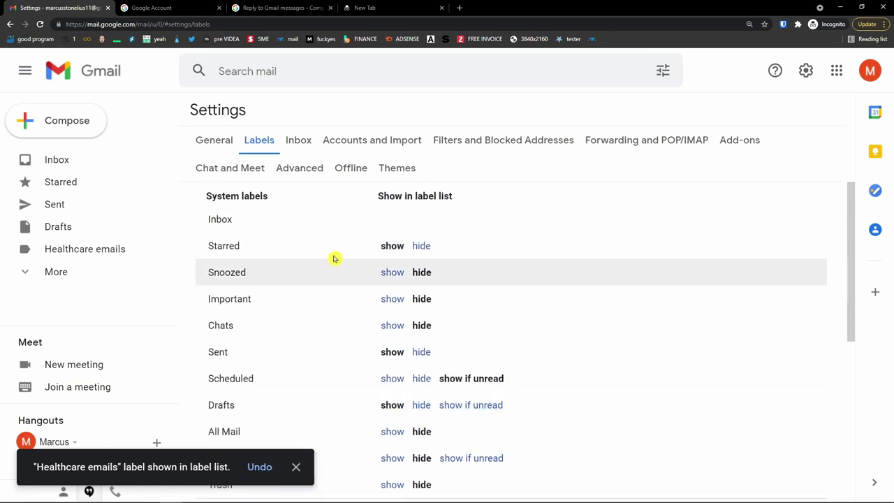
{"action": "left_click", "coordinate": [216, 141]}
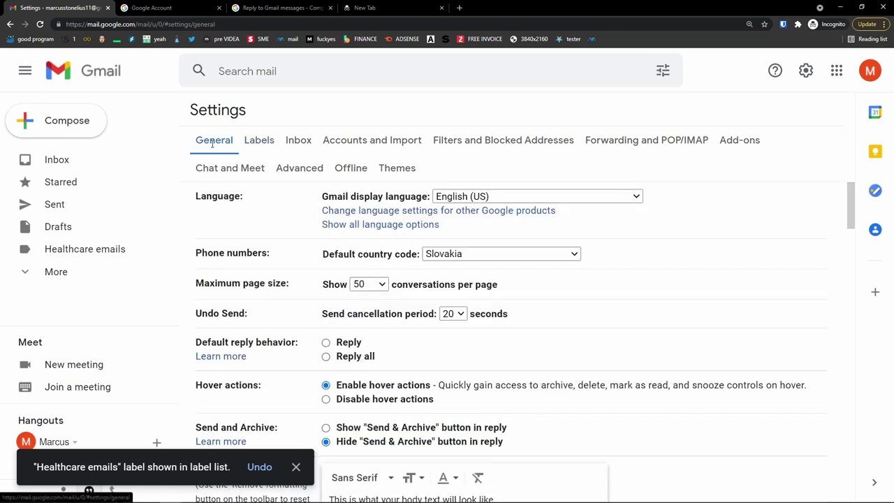
{"action": "left_click", "coordinate": [296, 143]}
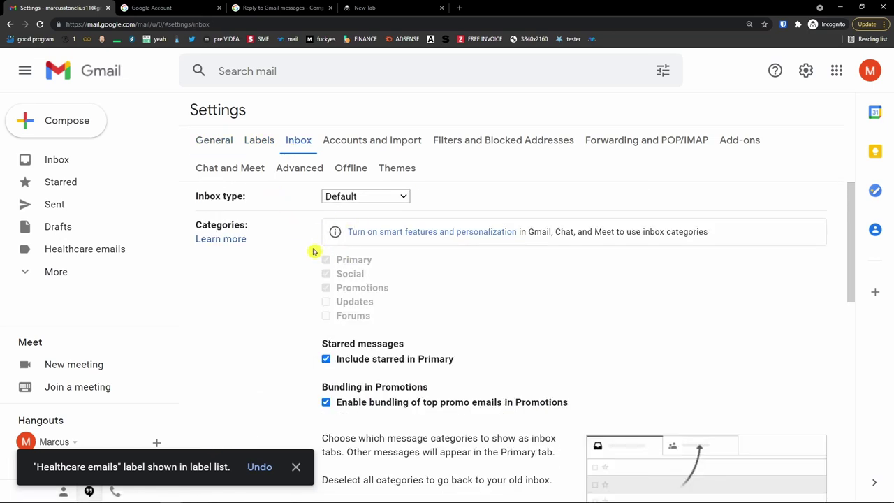
{"action": "left_click", "coordinate": [342, 200]}
{"action": "left_click", "coordinate": [339, 206]}
{"action": "scroll", "coordinate": [292, 234], "scroll_direction": "down", "scroll_amount": 1}
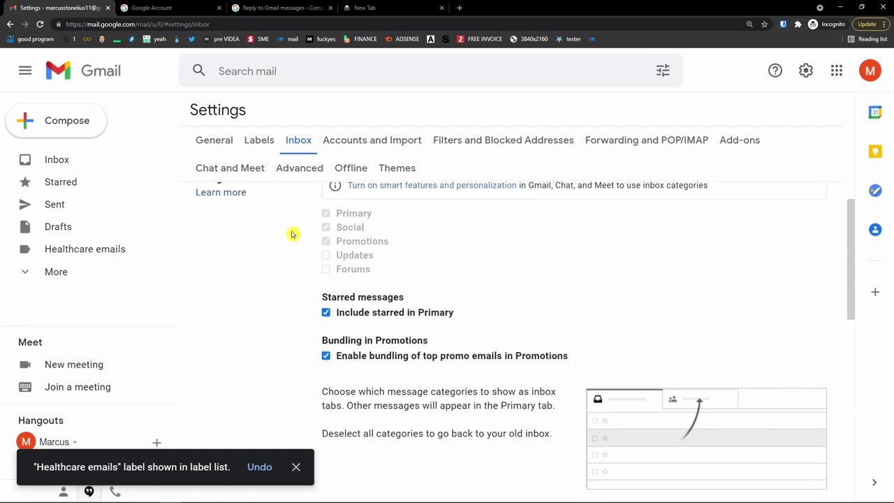
{"action": "scroll", "coordinate": [294, 236], "scroll_direction": "down", "scroll_amount": 2}
{"action": "scroll", "coordinate": [293, 236], "scroll_direction": "up", "scroll_amount": 3}
{"action": "left_click", "coordinate": [349, 199]}
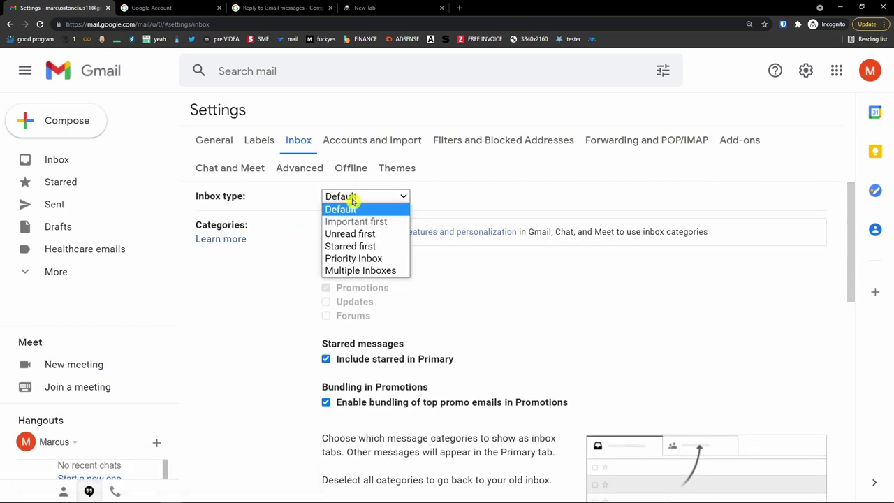
{"action": "left_click", "coordinate": [356, 234]}
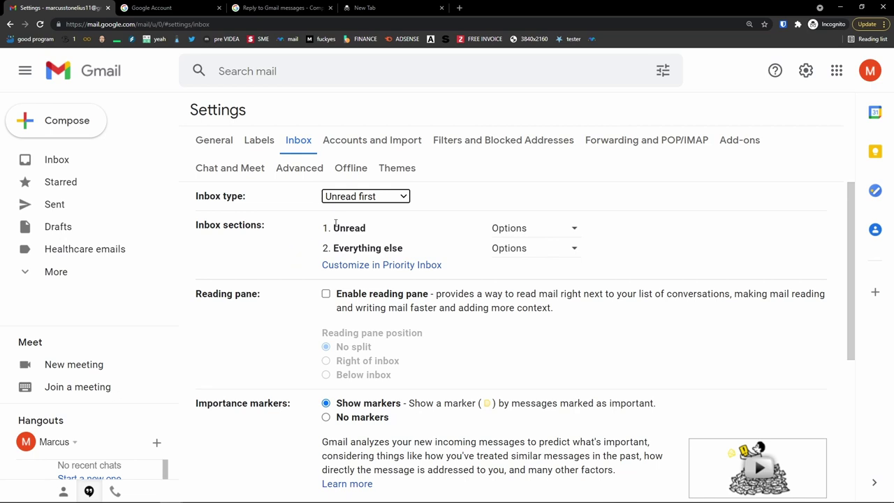
{"action": "left_click", "coordinate": [342, 198]}
{"action": "left_click", "coordinate": [355, 245]}
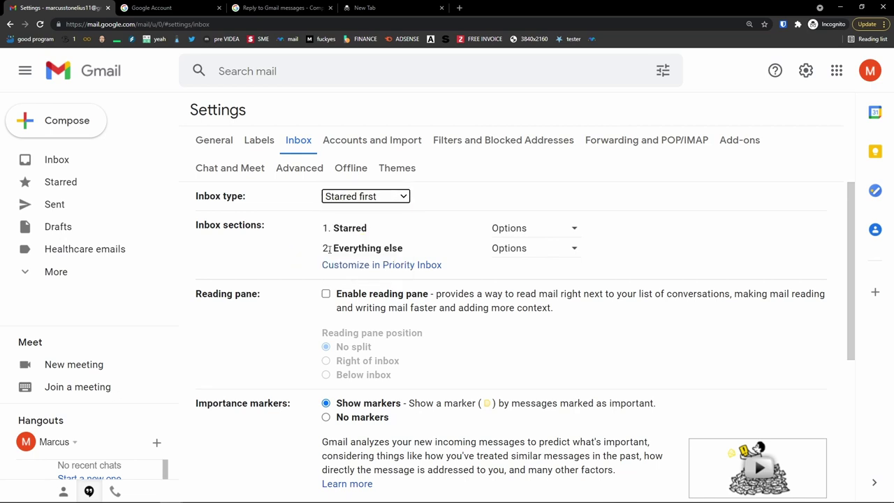
{"action": "left_click", "coordinate": [360, 196]}
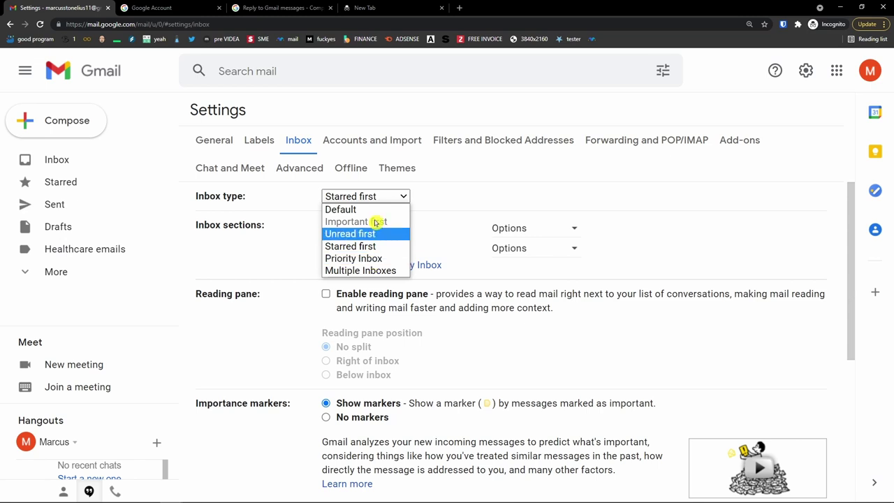
{"action": "left_click", "coordinate": [375, 209]}
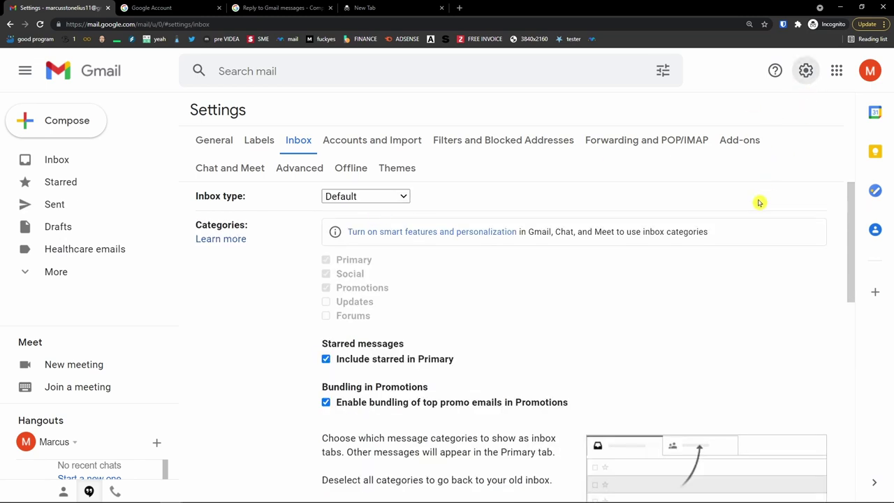
{"action": "left_click", "coordinate": [55, 158]}
Step: Discard unsaved changes, then reach the full settings via Quick settings' Inbox type section
{"action": "left_click", "coordinate": [577, 304]}
{"action": "left_click", "coordinate": [806, 70]}
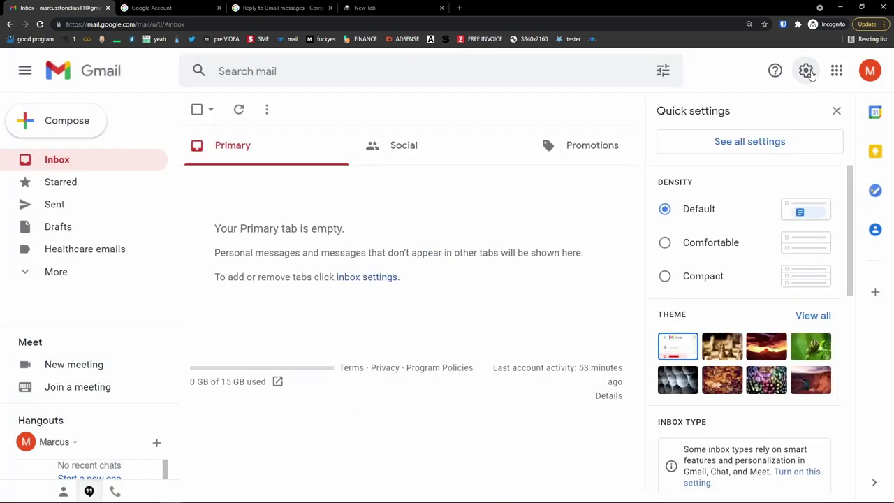
{"action": "scroll", "coordinate": [750, 324], "scroll_direction": "down", "scroll_amount": 4}
{"action": "scroll", "coordinate": [719, 304], "scroll_direction": "down", "scroll_amount": 2}
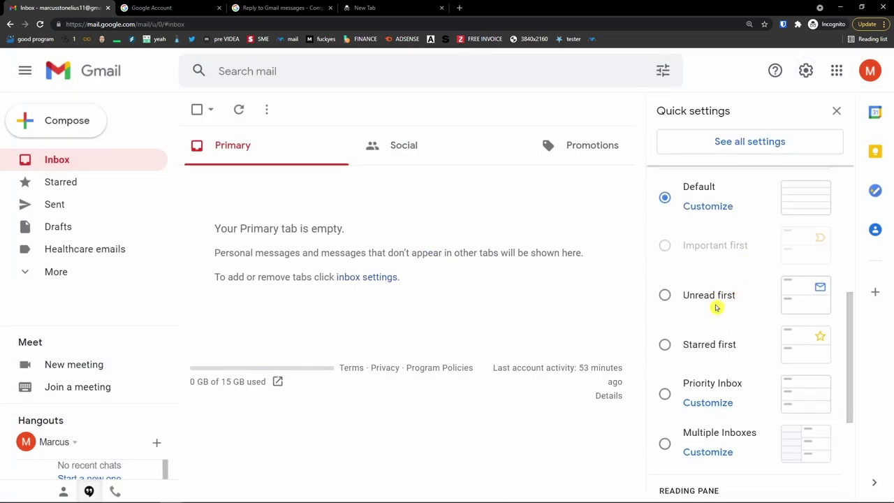
{"action": "left_click", "coordinate": [691, 142]}
Step: Review the Inbox settings without changes, then switch to the Accounts and Import tab
{"action": "left_click", "coordinate": [297, 141]}
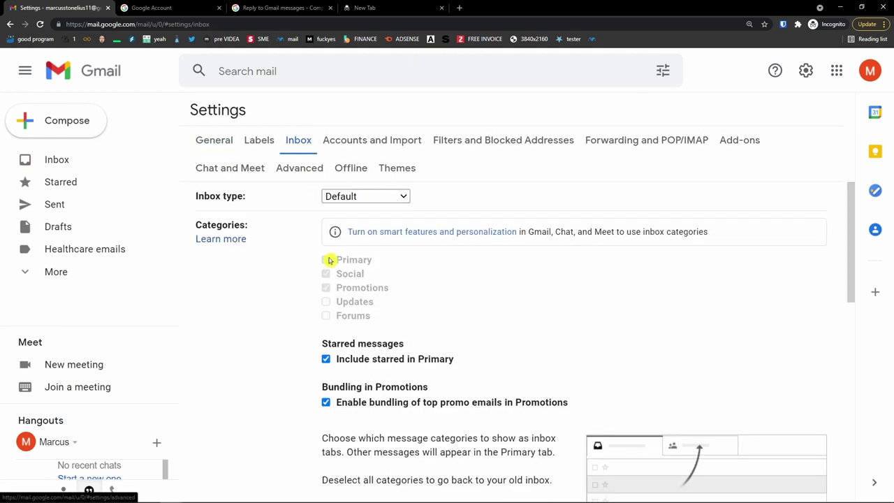
{"action": "scroll", "coordinate": [329, 261], "scroll_direction": "down", "scroll_amount": 4}
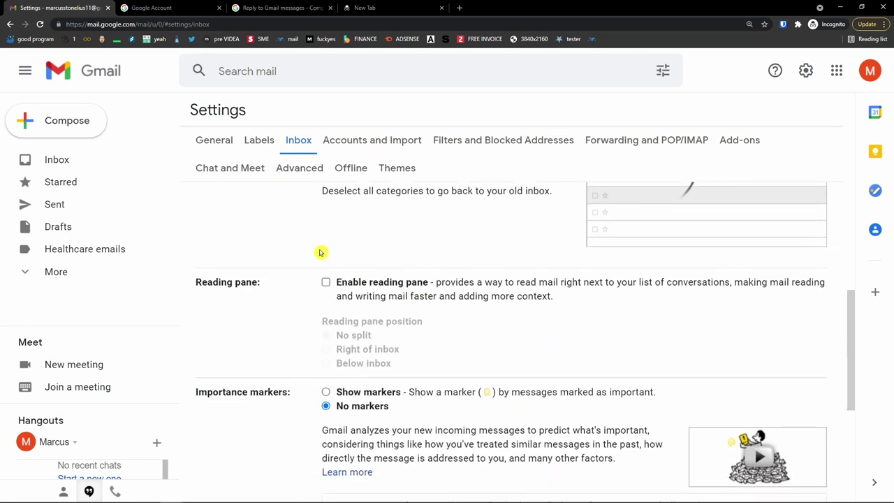
{"action": "scroll", "coordinate": [319, 252], "scroll_direction": "down", "scroll_amount": 1}
{"action": "scroll", "coordinate": [315, 249], "scroll_direction": "down", "scroll_amount": 1}
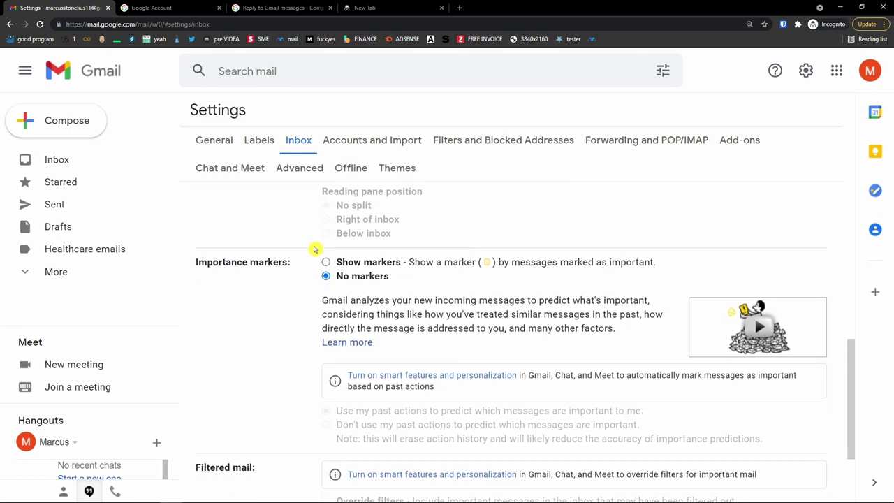
{"action": "scroll", "coordinate": [314, 250], "scroll_direction": "up", "scroll_amount": 1}
{"action": "scroll", "coordinate": [310, 246], "scroll_direction": "down", "scroll_amount": 1}
{"action": "scroll", "coordinate": [308, 244], "scroll_direction": "down", "scroll_amount": 1}
{"action": "scroll", "coordinate": [309, 245], "scroll_direction": "up", "scroll_amount": 5}
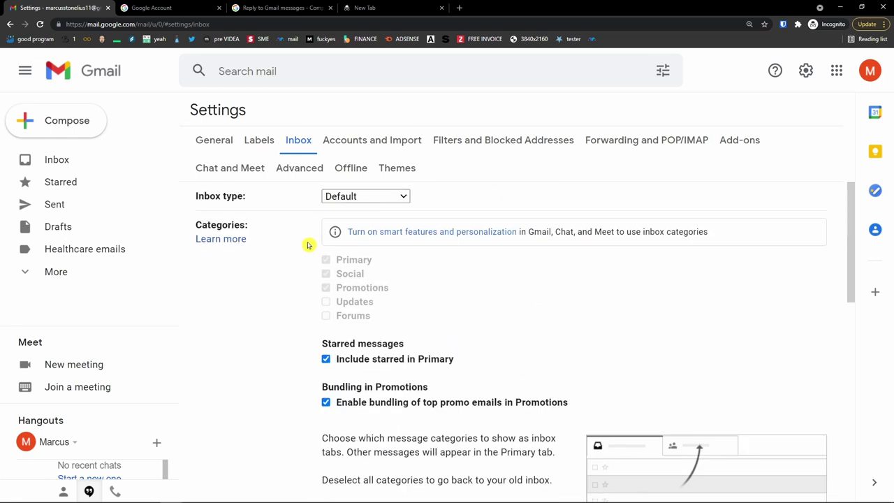
{"action": "scroll", "coordinate": [310, 259], "scroll_direction": "down", "scroll_amount": 2}
{"action": "scroll", "coordinate": [307, 265], "scroll_direction": "down", "scroll_amount": 4}
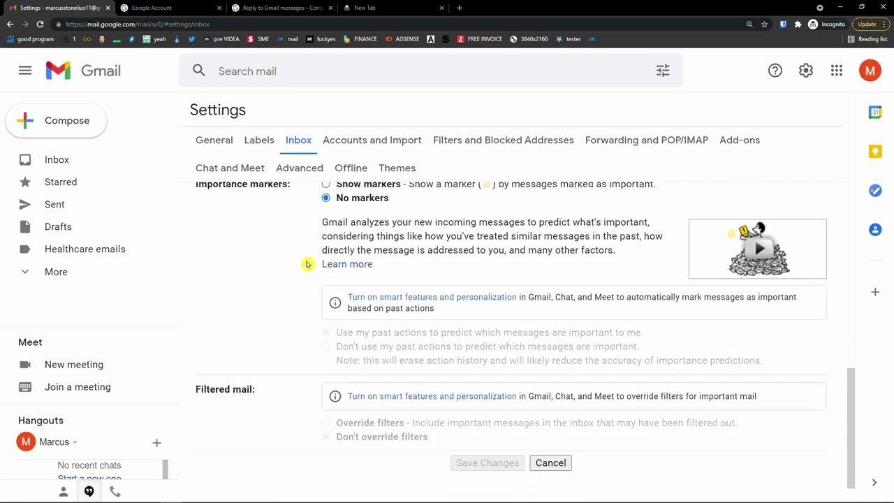
{"action": "scroll", "coordinate": [420, 187], "scroll_direction": "up", "scroll_amount": 1}
{"action": "left_click", "coordinate": [374, 136]}
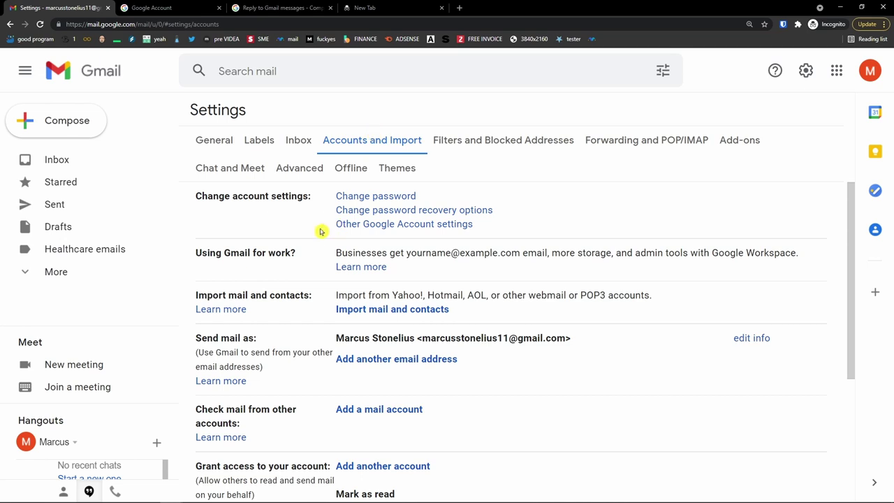
Step: View the Filters and Blocked Addresses settings, then the Add-ons settings showing none installed
{"action": "scroll", "coordinate": [321, 231], "scroll_direction": "down", "scroll_amount": 1}
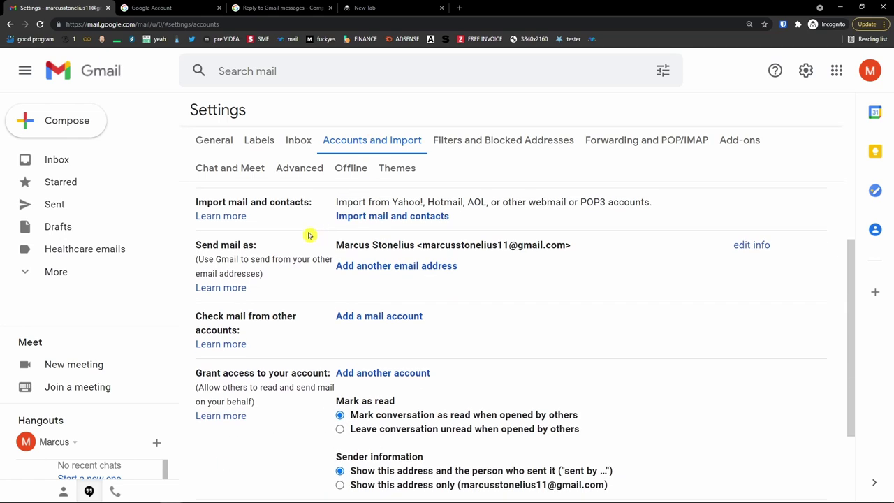
{"action": "left_click", "coordinate": [497, 140]}
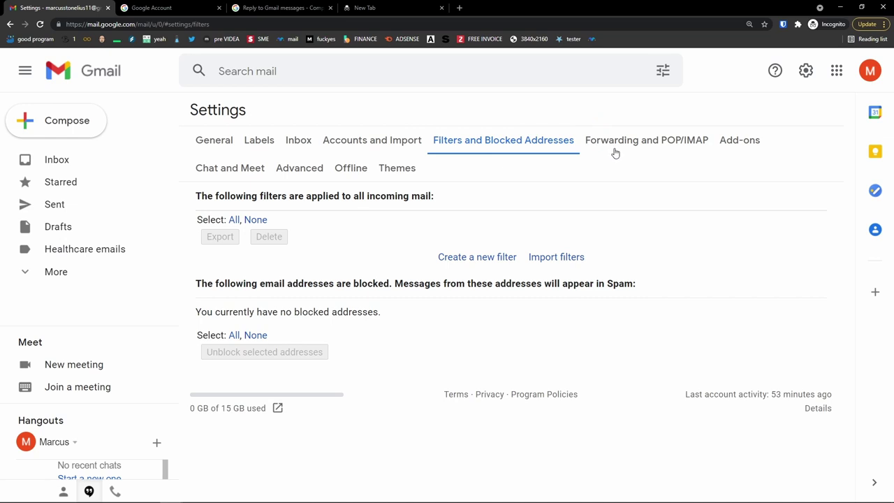
{"action": "left_click", "coordinate": [726, 142]}
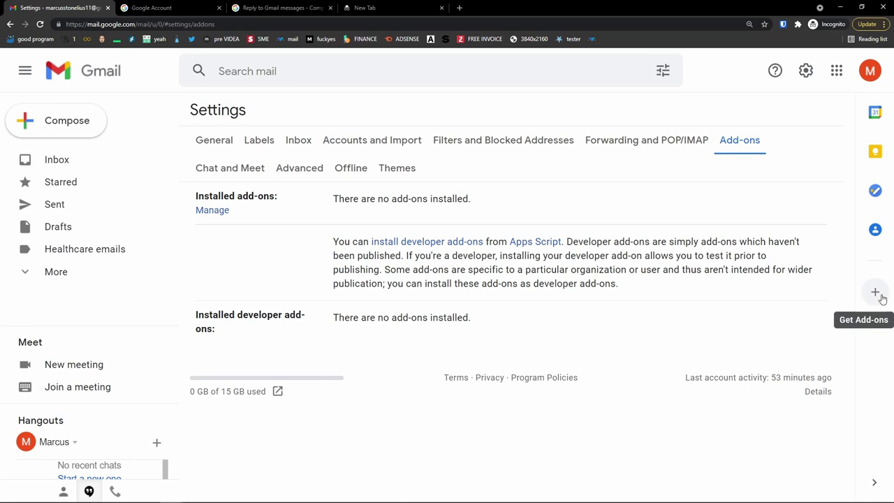
Step: Open the Google Workspace Marketplace of Gmail add-ons and browse its listings
{"action": "left_click", "coordinate": [879, 296]}
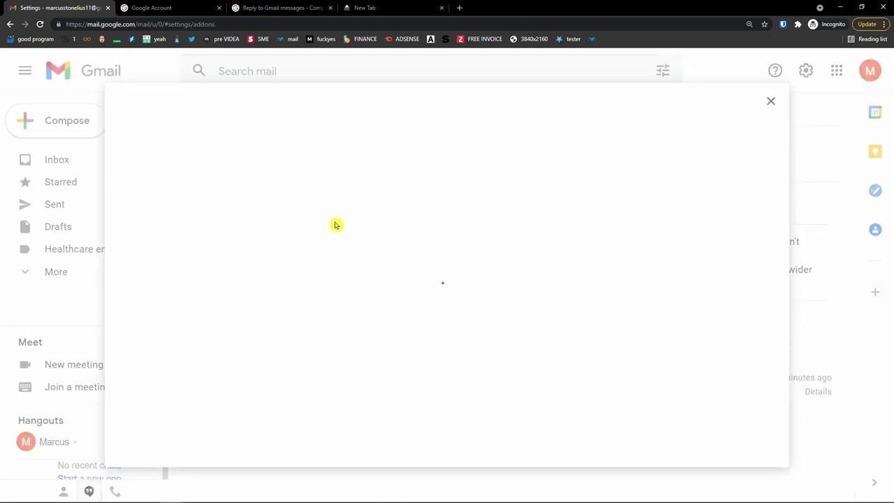
{"action": "scroll", "coordinate": [248, 265], "scroll_direction": "down", "scroll_amount": 1}
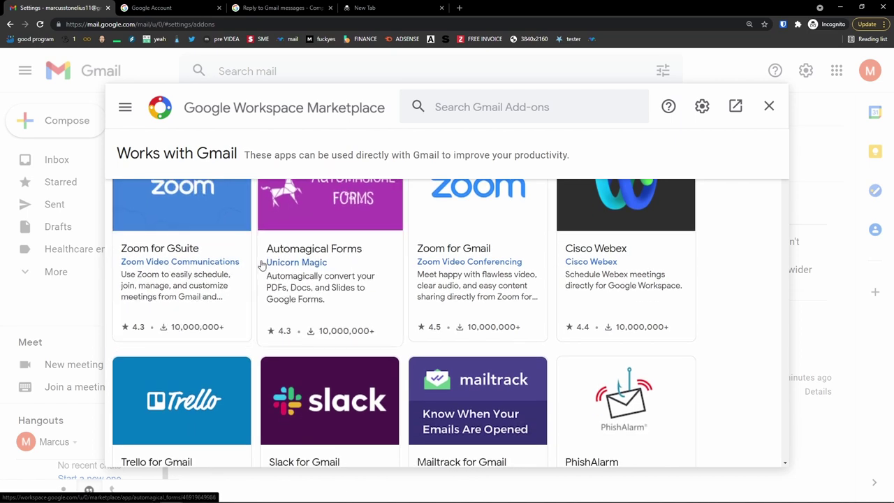
{"action": "scroll", "coordinate": [261, 266], "scroll_direction": "up", "scroll_amount": 1}
{"action": "scroll", "coordinate": [261, 266], "scroll_direction": "down", "scroll_amount": 2}
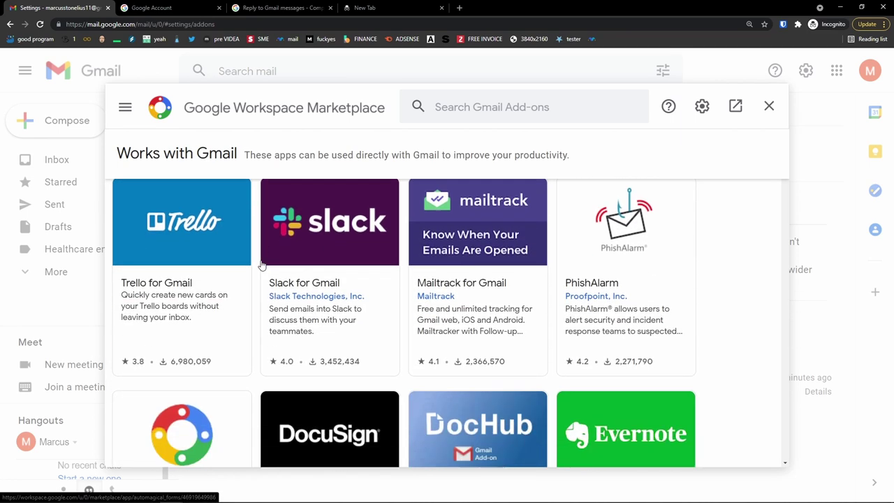
{"action": "scroll", "coordinate": [261, 265], "scroll_direction": "down", "scroll_amount": 2}
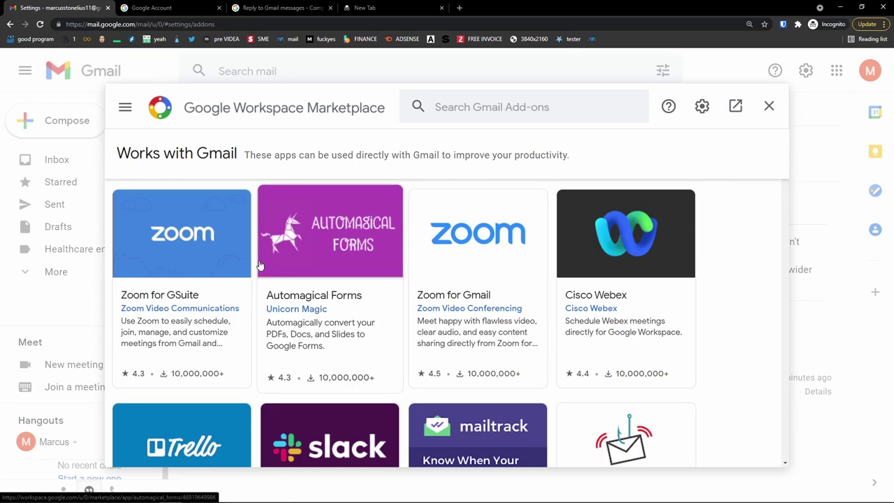
{"action": "scroll", "coordinate": [262, 266], "scroll_direction": "down", "scroll_amount": 4}
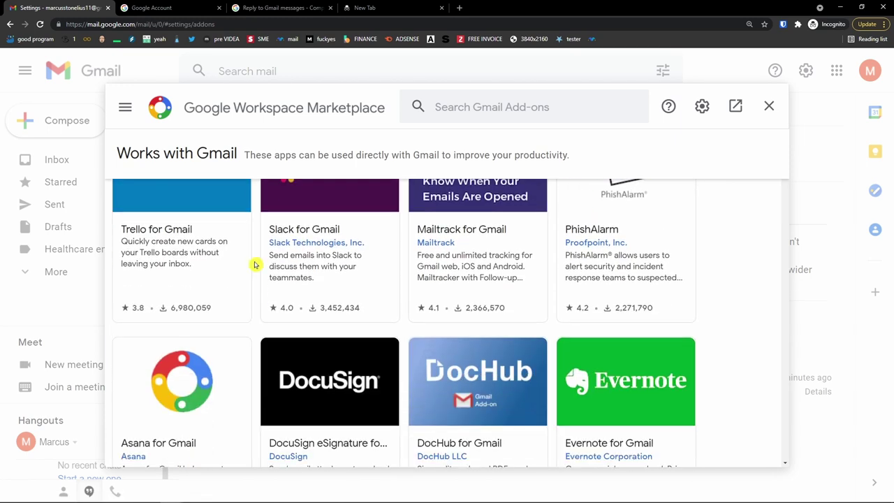
{"action": "scroll", "coordinate": [254, 264], "scroll_direction": "down", "scroll_amount": 5}
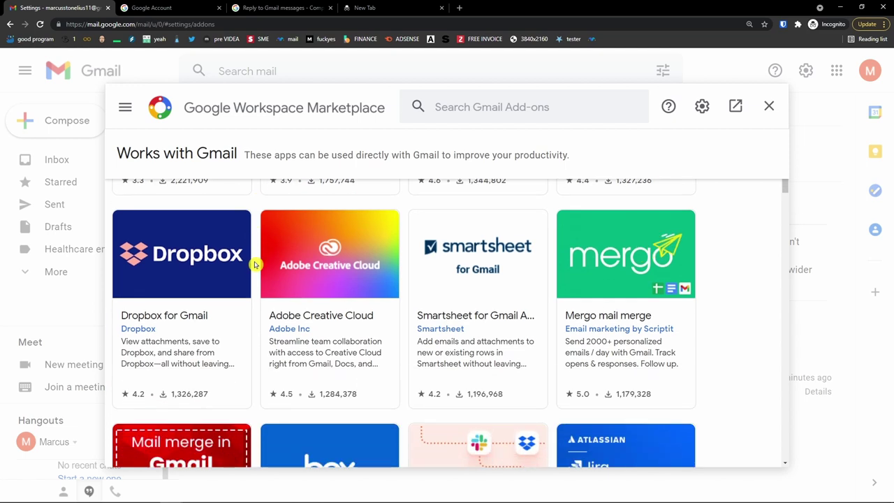
{"action": "scroll", "coordinate": [255, 264], "scroll_direction": "down", "scroll_amount": 4}
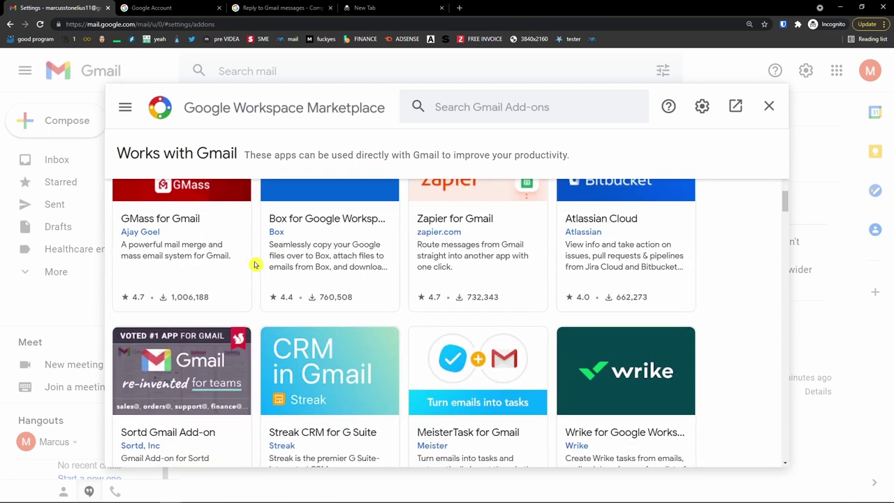
Step: Scroll further through the Marketplace listings and open the Zoom for GSuite add-on page
{"action": "scroll", "coordinate": [255, 264], "scroll_direction": "down", "scroll_amount": 5}
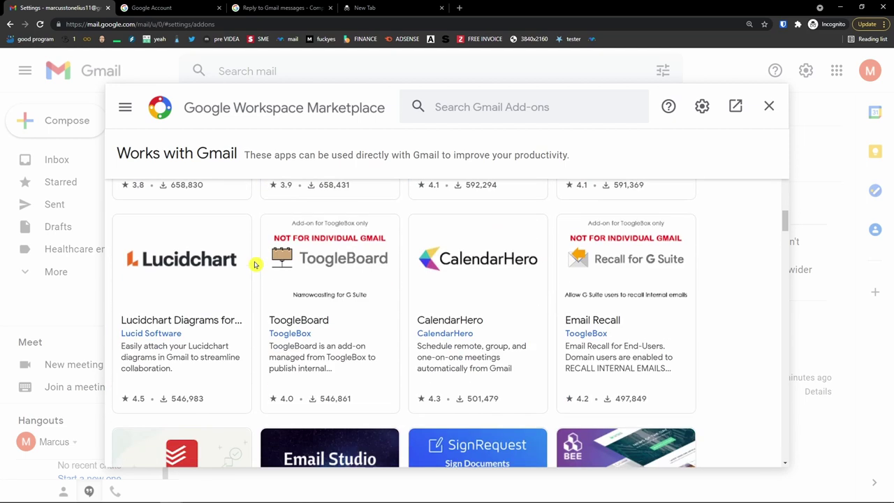
{"action": "scroll", "coordinate": [255, 264], "scroll_direction": "down", "scroll_amount": 4}
{"action": "scroll", "coordinate": [255, 264], "scroll_direction": "down", "scroll_amount": 1}
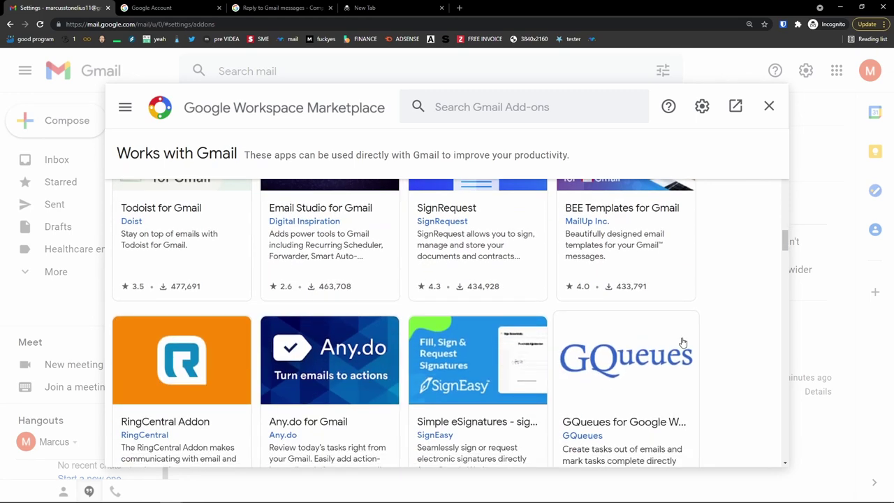
{"action": "scroll", "coordinate": [692, 335], "scroll_direction": "up", "scroll_amount": 1}
{"action": "scroll", "coordinate": [722, 397], "scroll_direction": "down", "scroll_amount": 1}
{"action": "scroll", "coordinate": [722, 398], "scroll_direction": "down", "scroll_amount": 3}
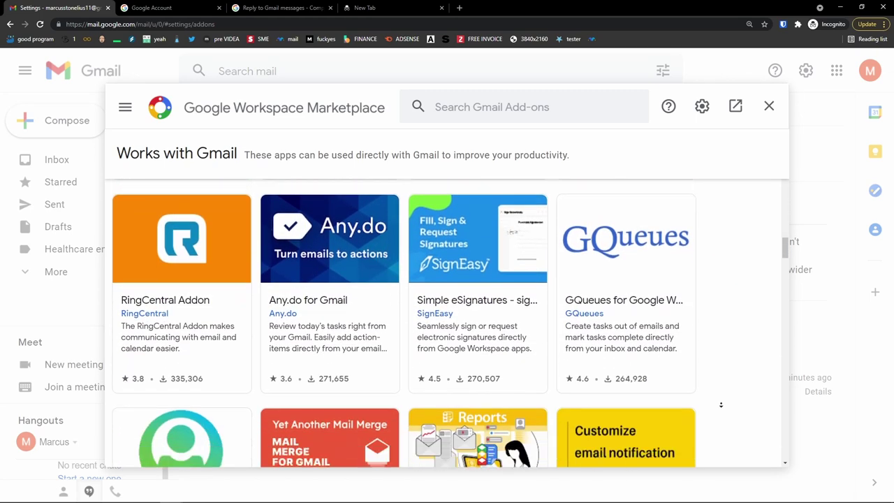
{"action": "scroll", "coordinate": [565, 159], "scroll_direction": "up", "scroll_amount": 10}
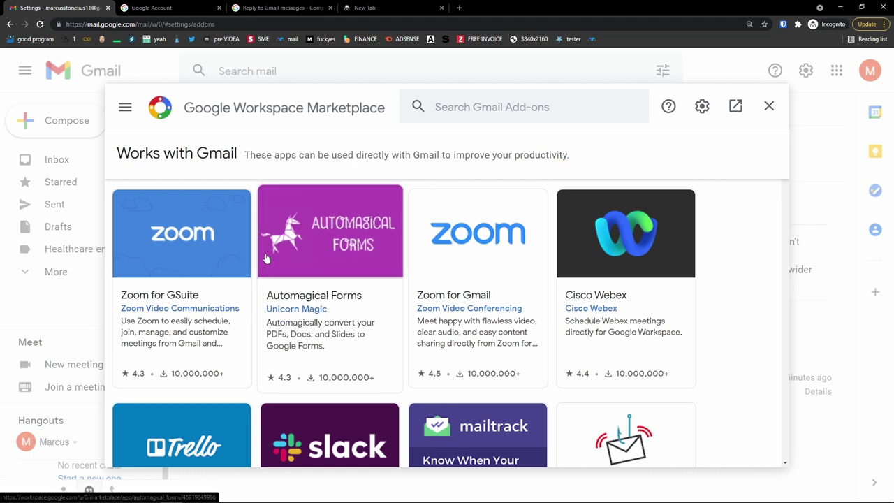
{"action": "left_click", "coordinate": [213, 245]}
Step: Install Zoom for GSuite, choosing the signed-in Google account and allowing its requested permissions
{"action": "left_click", "coordinate": [648, 207]}
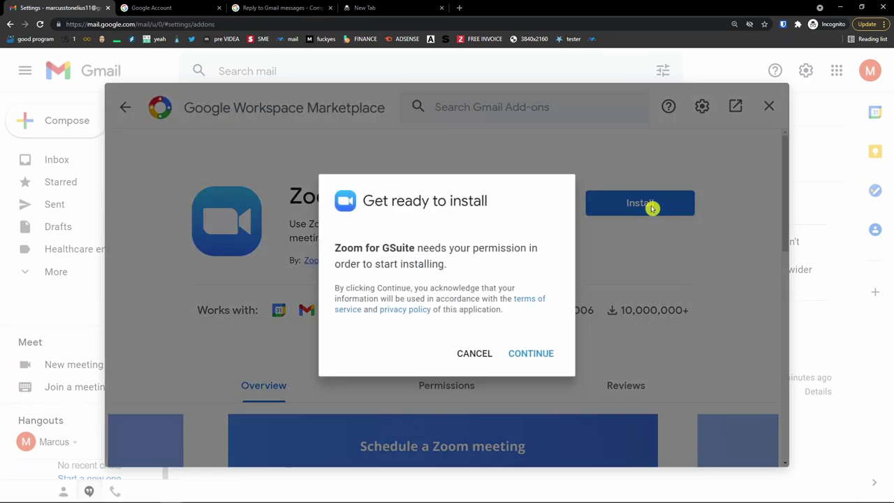
{"action": "left_click", "coordinate": [550, 357]}
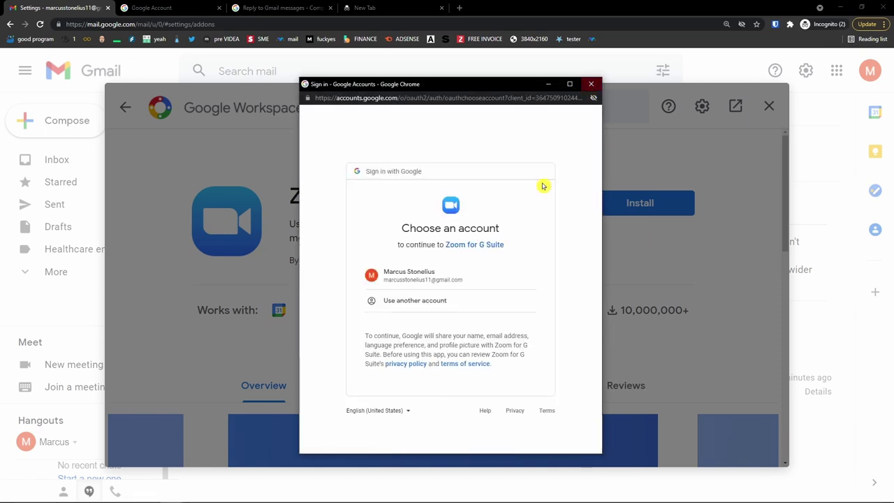
{"action": "left_click", "coordinate": [496, 273]}
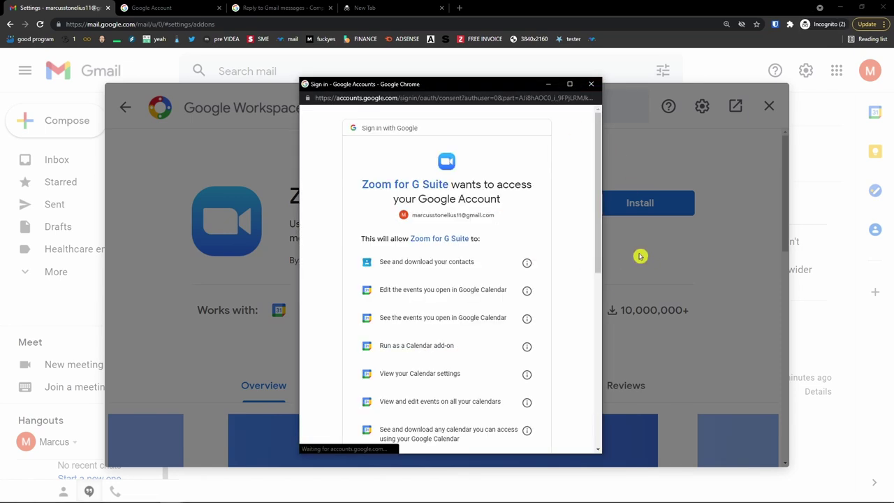
{"action": "scroll", "coordinate": [556, 275], "scroll_direction": "down", "scroll_amount": 4}
{"action": "scroll", "coordinate": [558, 379], "scroll_direction": "down", "scroll_amount": 2}
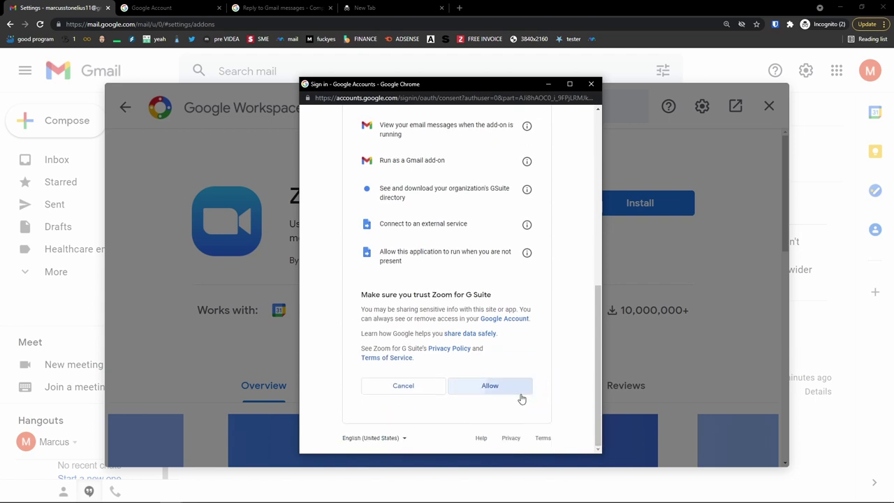
{"action": "left_click", "coordinate": [523, 391]}
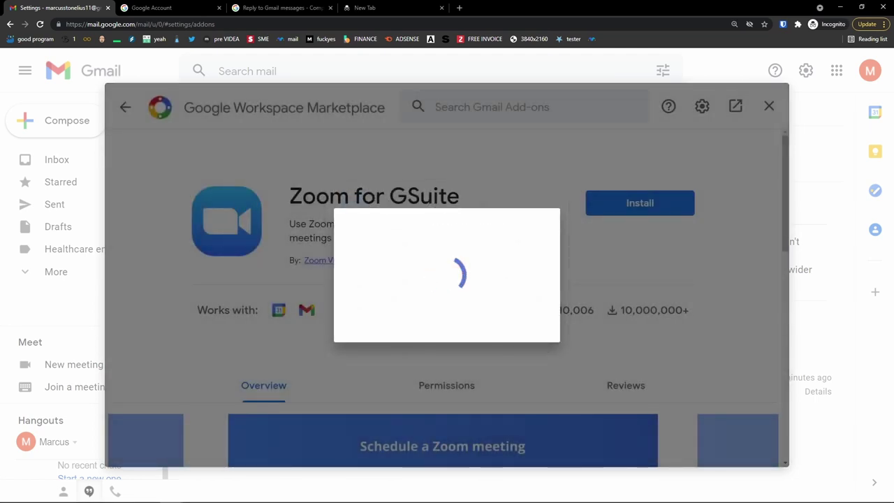